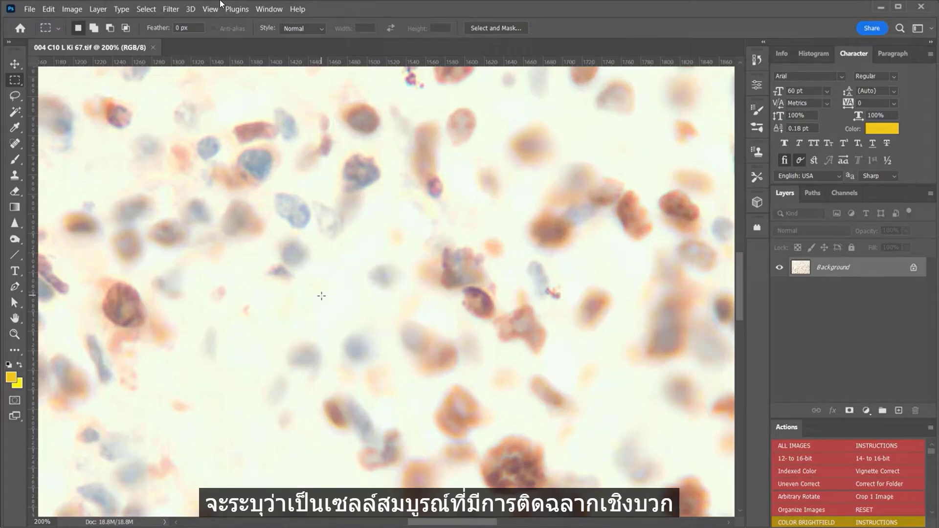
Select the in-focus regions of the stained tissue image with Focus Area at its default settings
scroll(321, 296, down, 5)
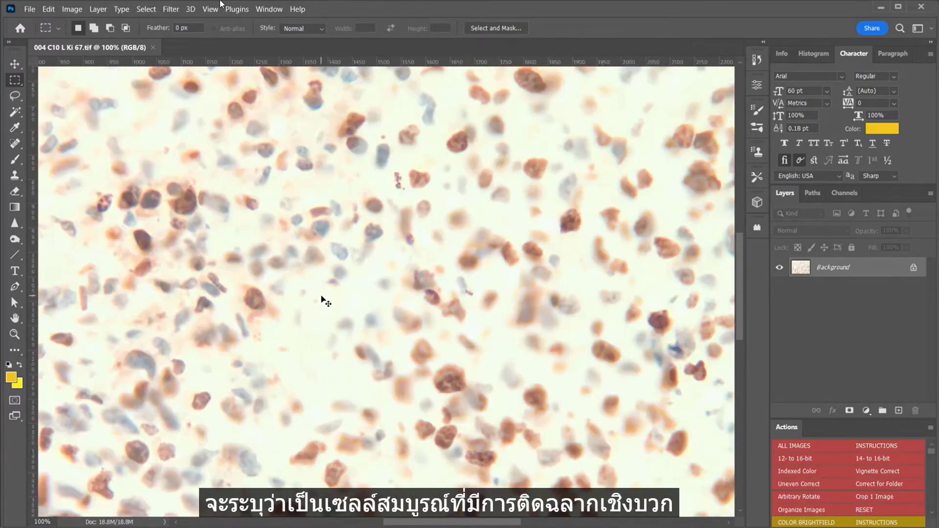
scroll(321, 296, down, 2)
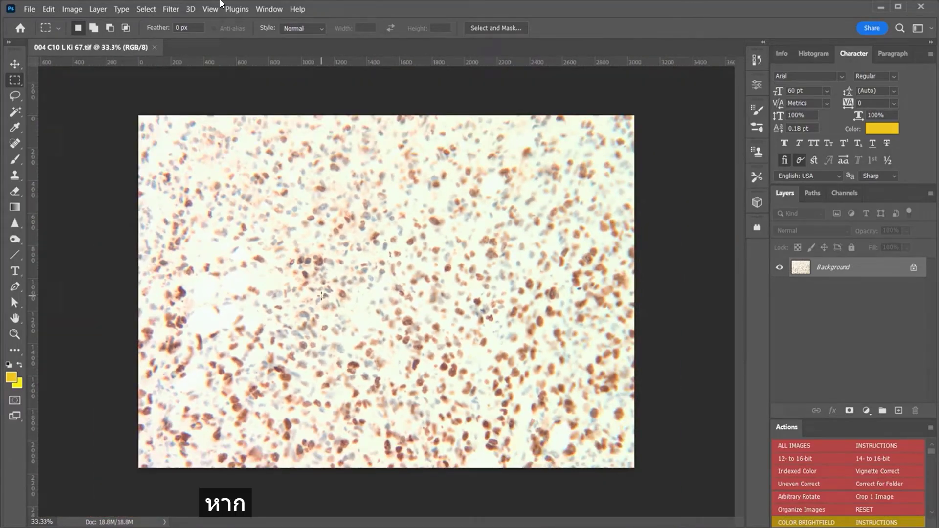
click(146, 9)
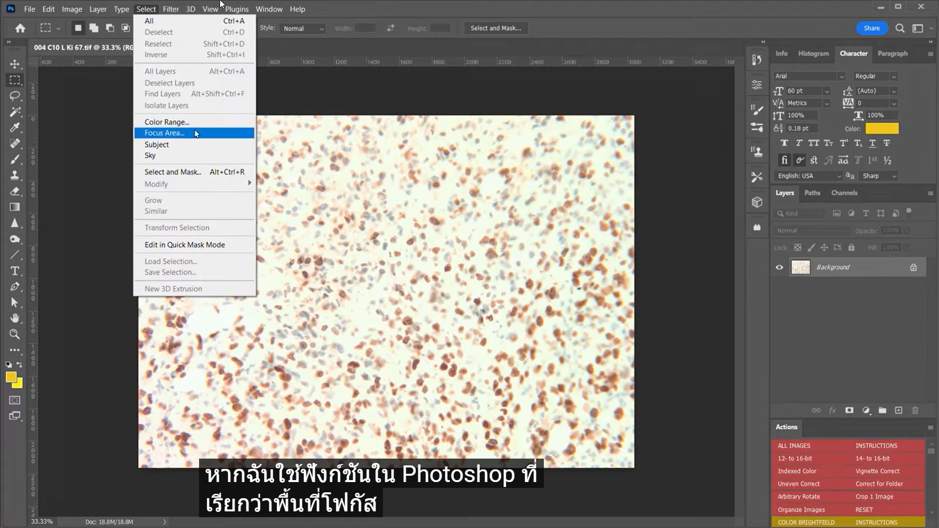
click(196, 134)
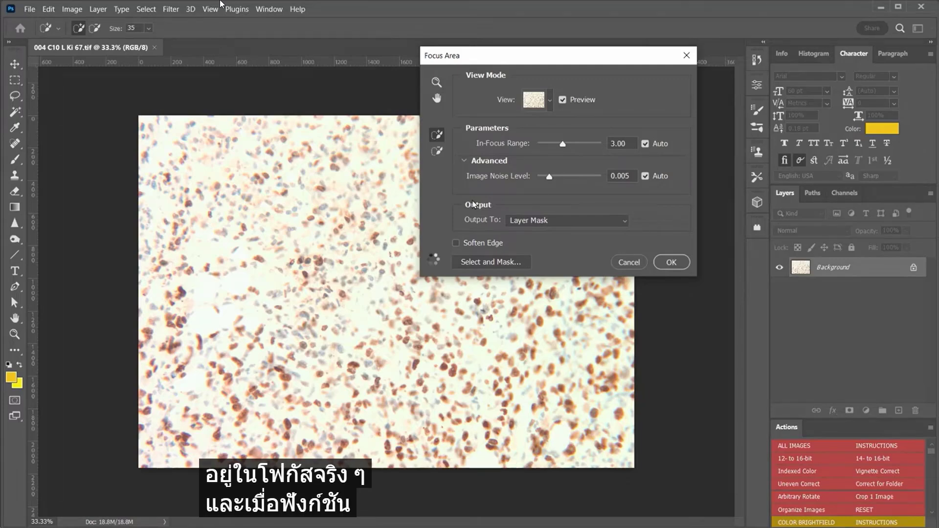
click(670, 262)
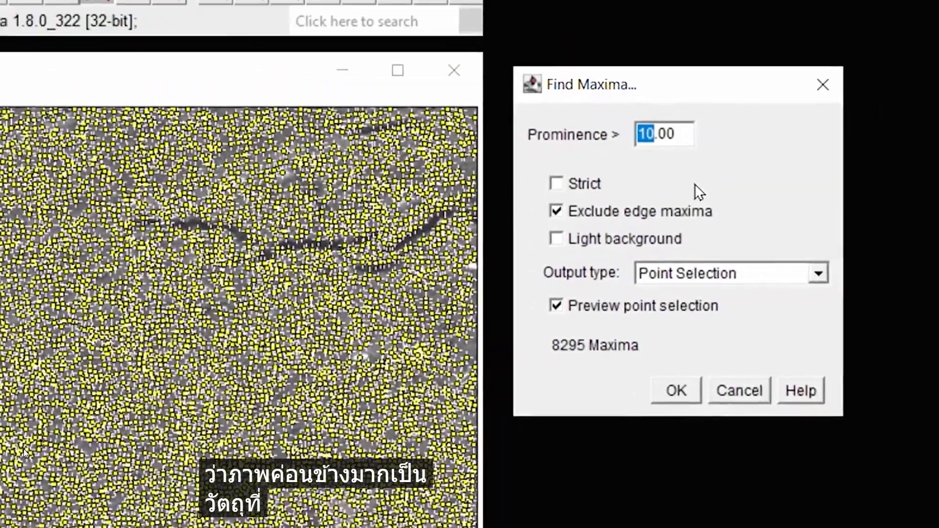
Dismiss the threshold warning and convert the tissue image to 8-bit grayscale
text(60)
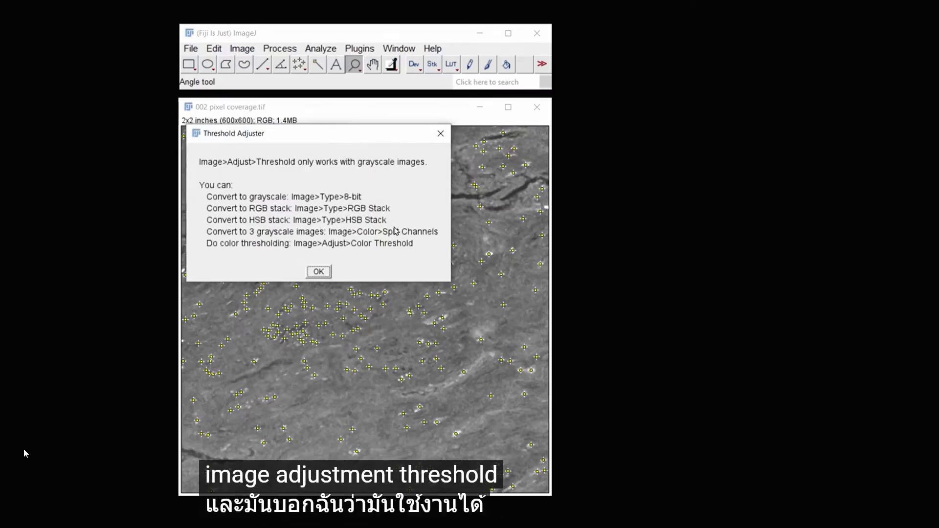
click(318, 272)
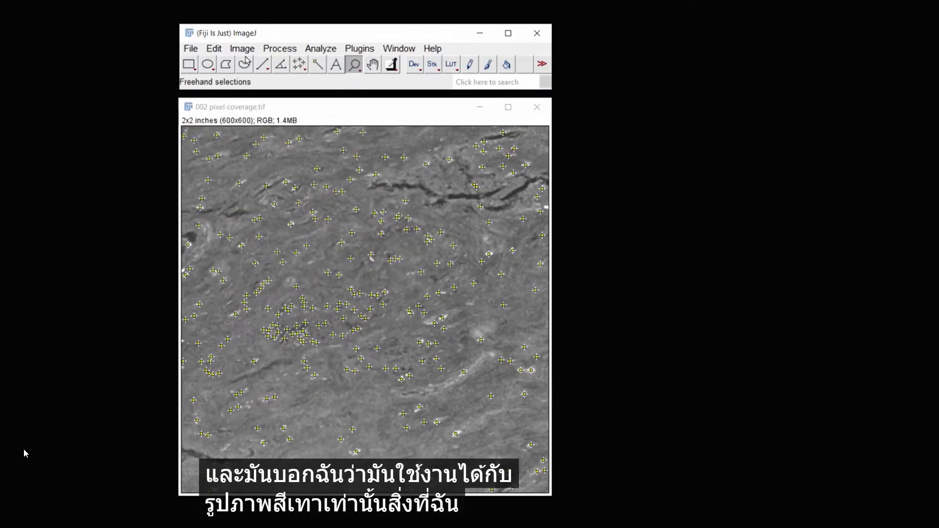
click(242, 48)
mouse_move(293, 71)
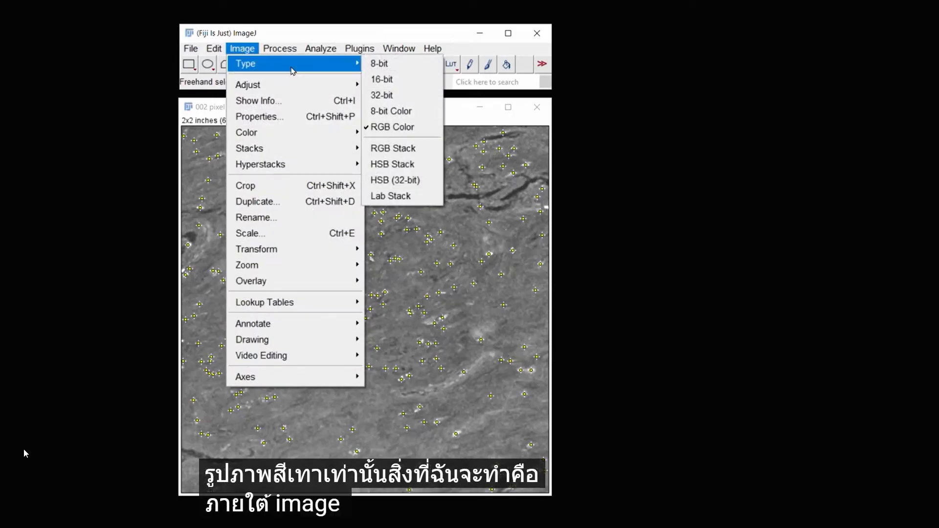
click(419, 66)
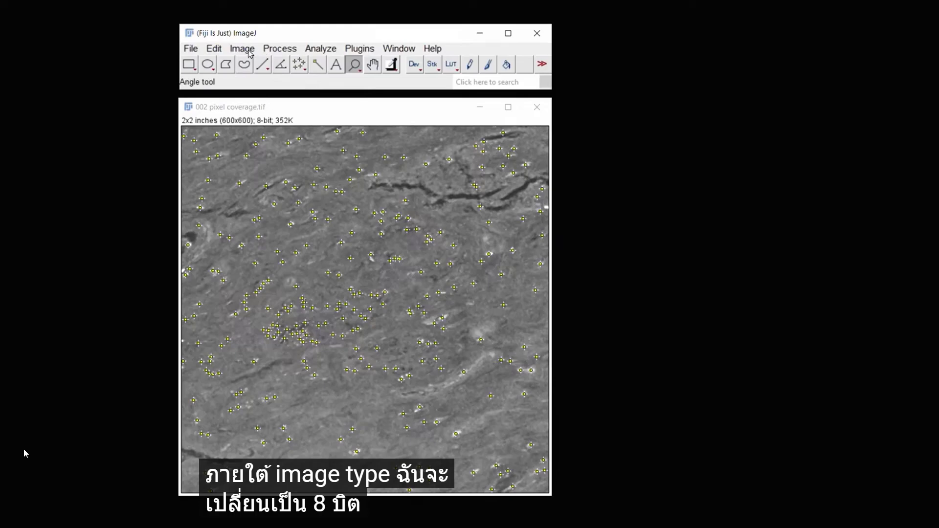
Open Threshold and set the range to 91–255 so it covers the tissue area
click(243, 49)
mouse_move(293, 85)
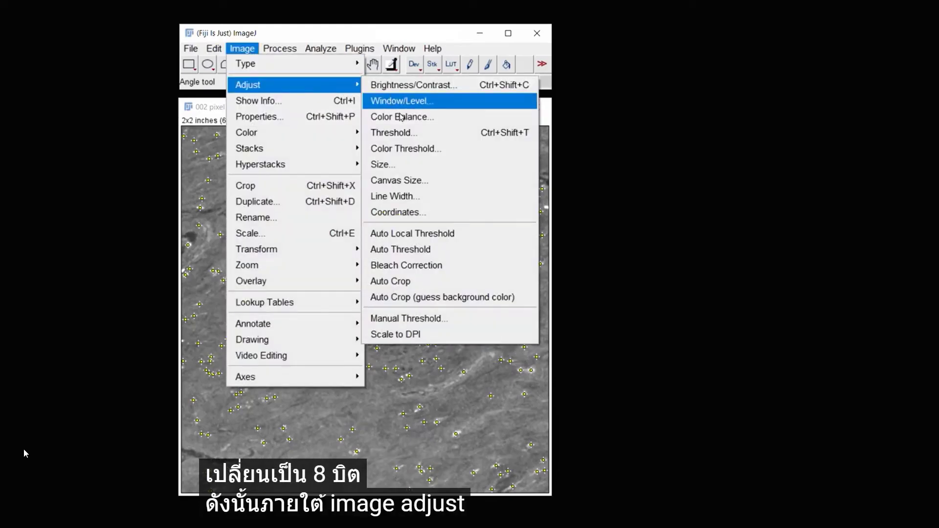
click(403, 132)
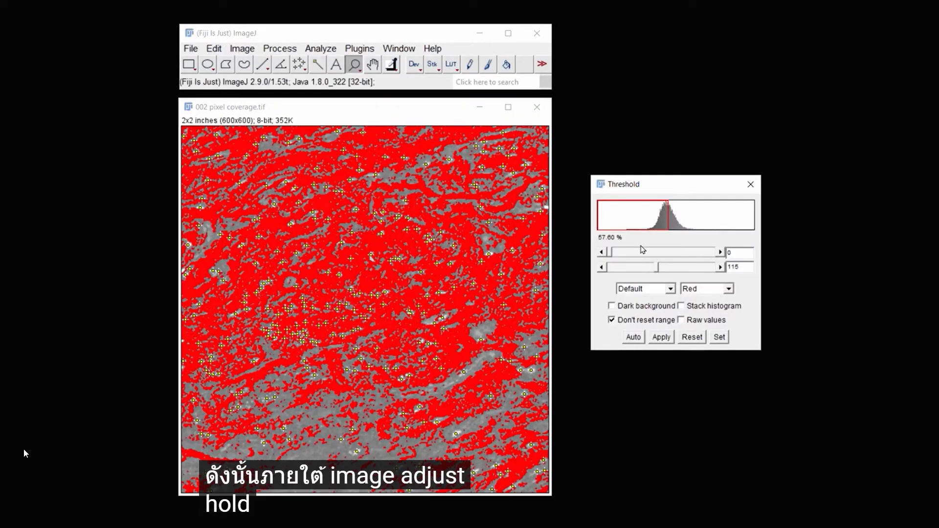
drag(661, 270, 716, 267)
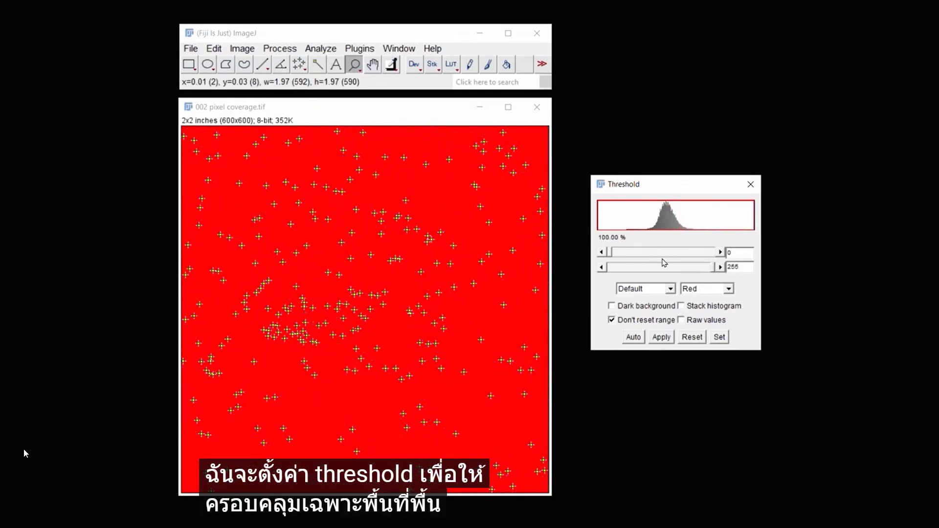
drag(611, 252, 637, 254)
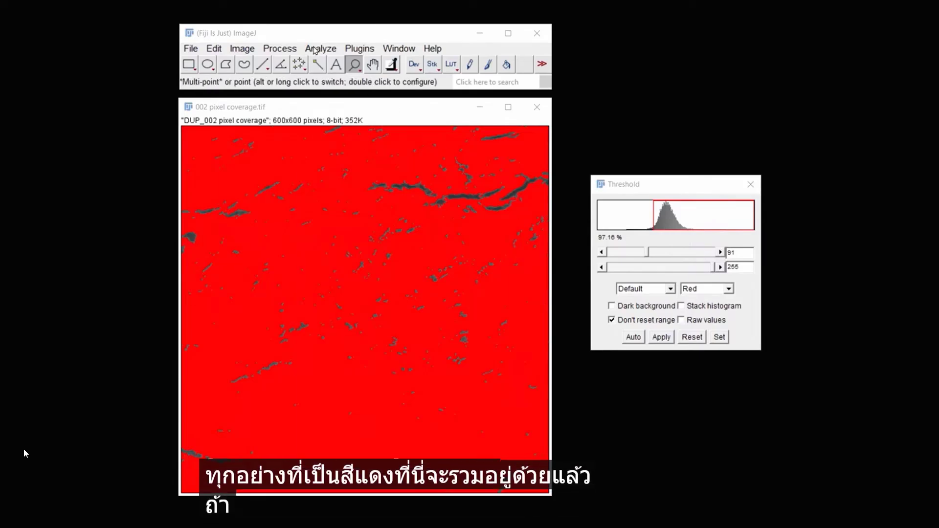
Measure the thresholded area of the image
click(320, 48)
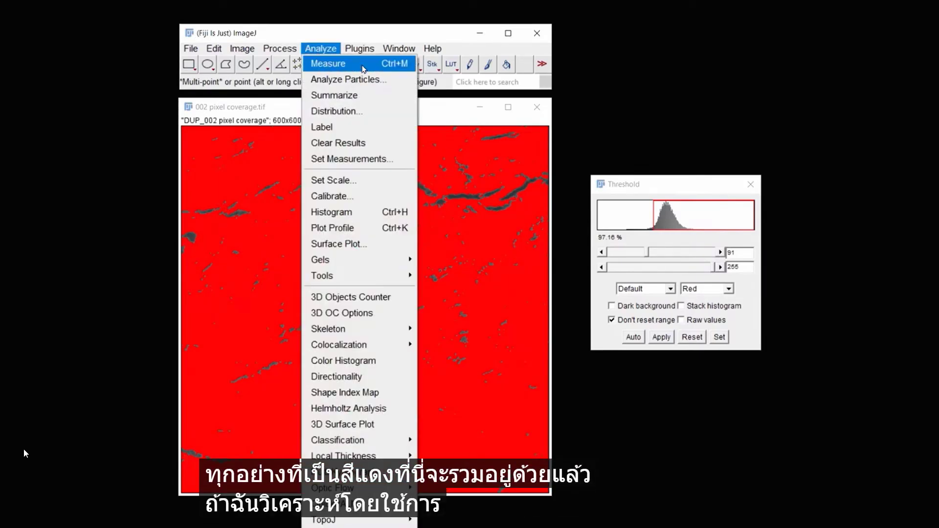
click(362, 68)
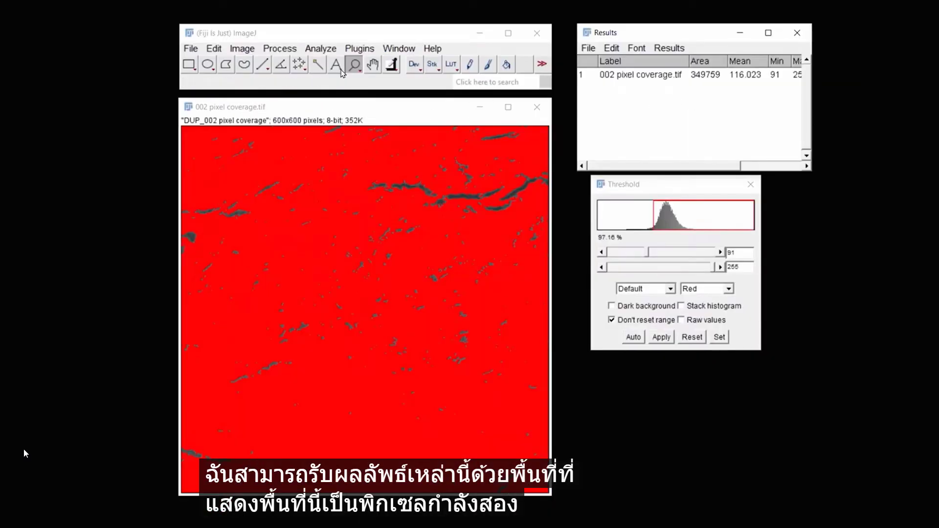
Enable Limit to threshold and Display label in Set Measurements, then close the image window
click(320, 48)
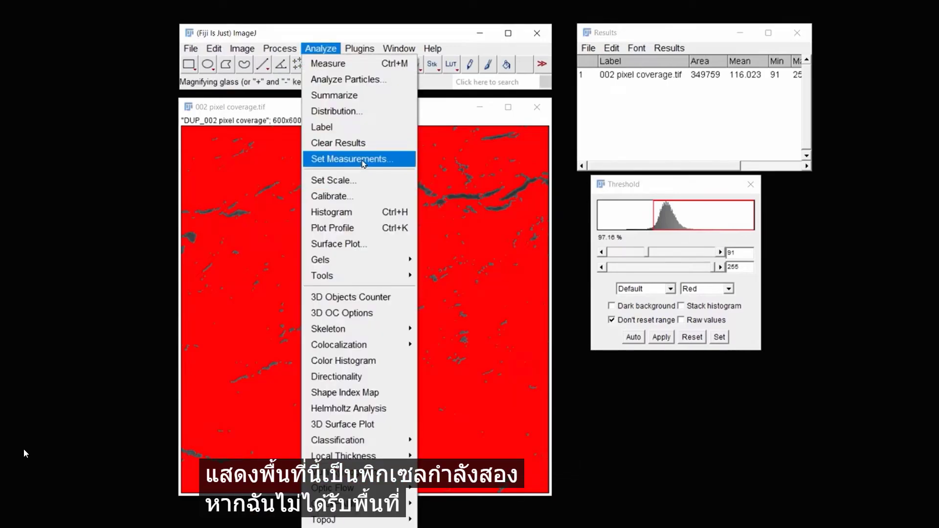
click(364, 159)
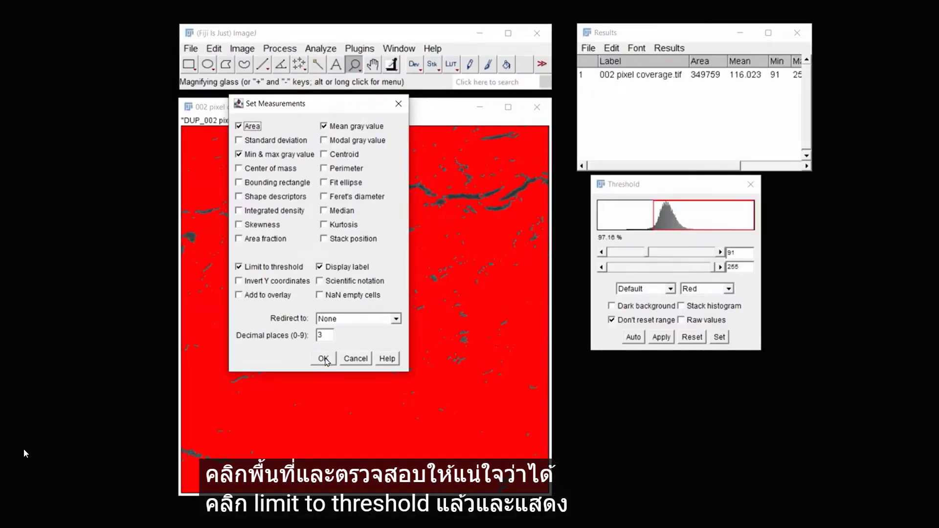
click(322, 358)
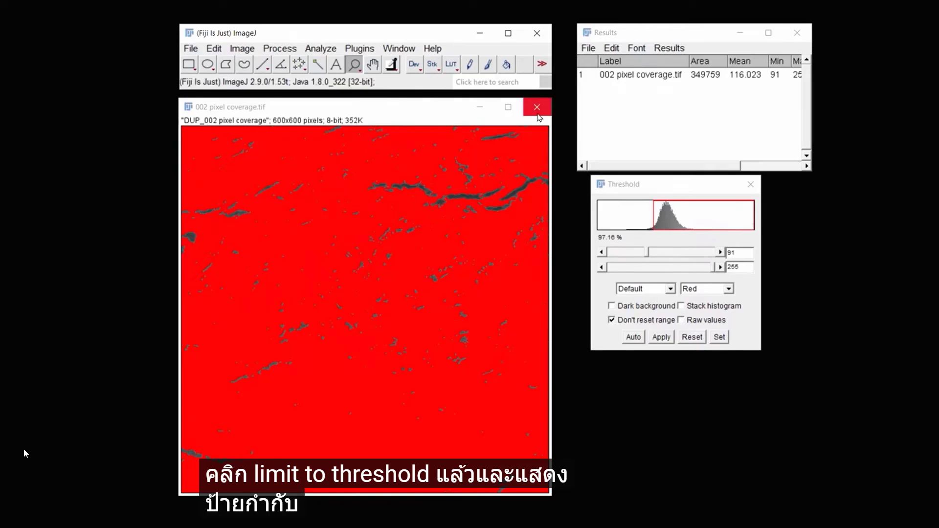
click(536, 108)
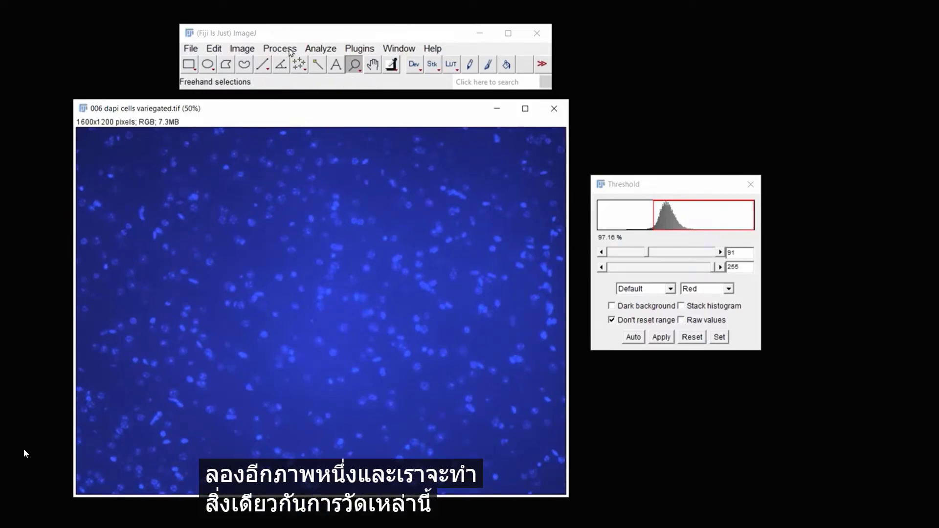
Try a Median filter with a 10-pixel radius and preview on the DAPI cell image
click(290, 51)
click(314, 111)
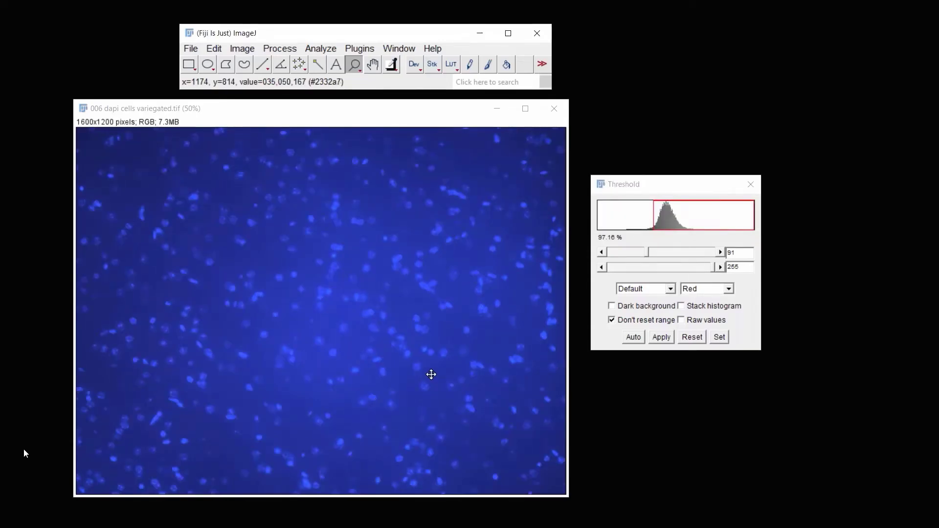
click(421, 373)
click(420, 373)
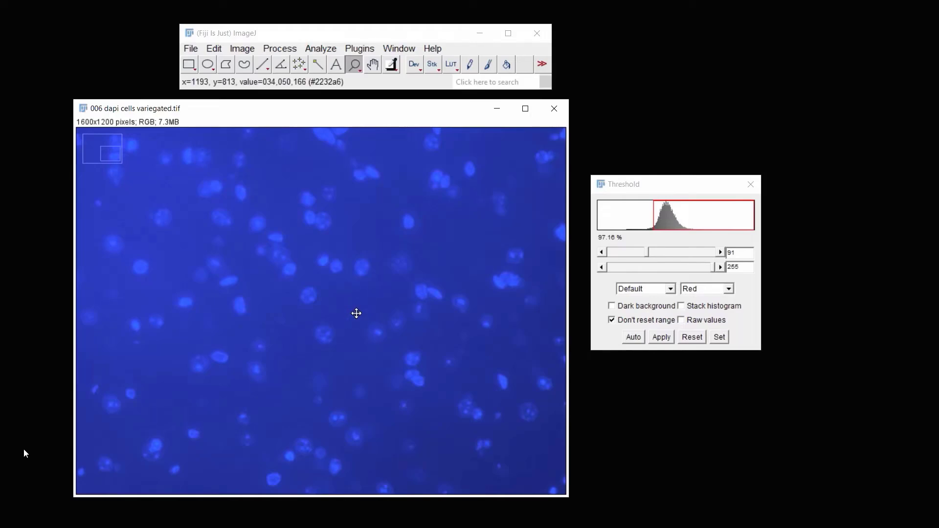
click(279, 48)
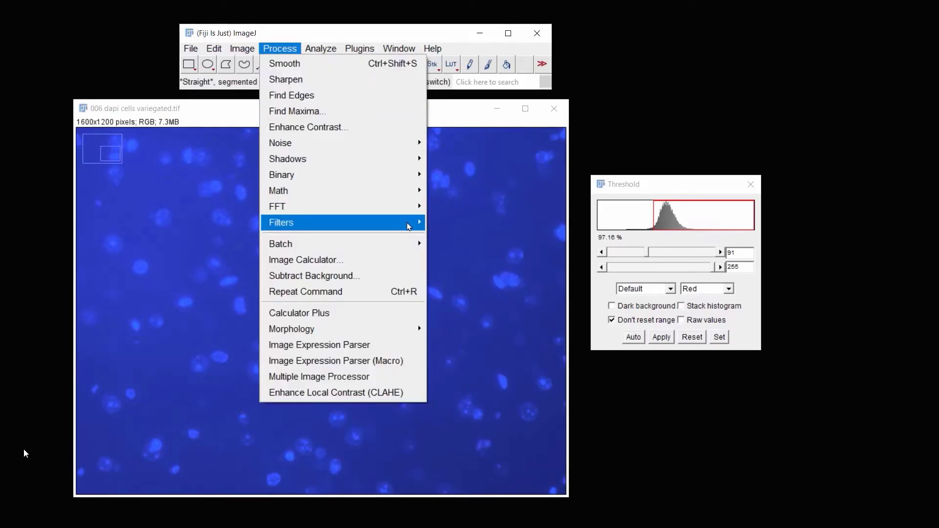
mouse_move(410, 225)
click(467, 254)
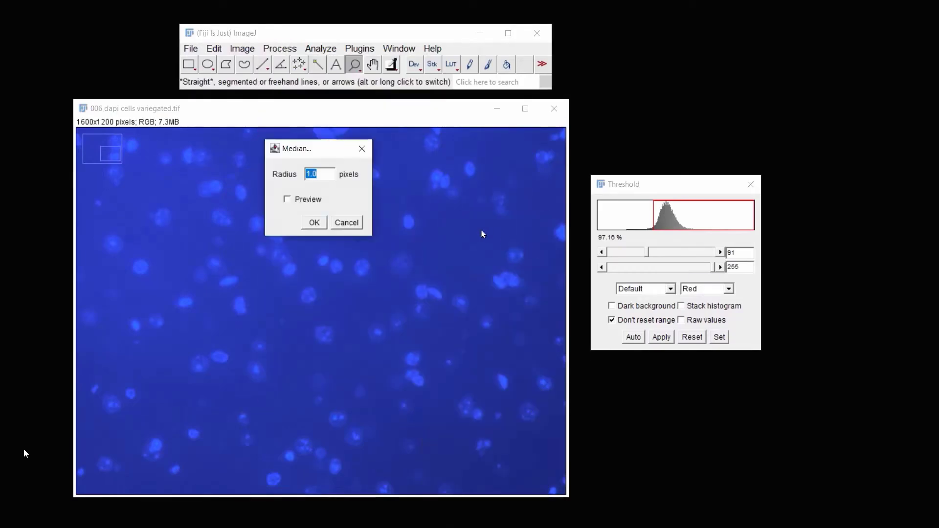
drag(314, 148, 655, 51)
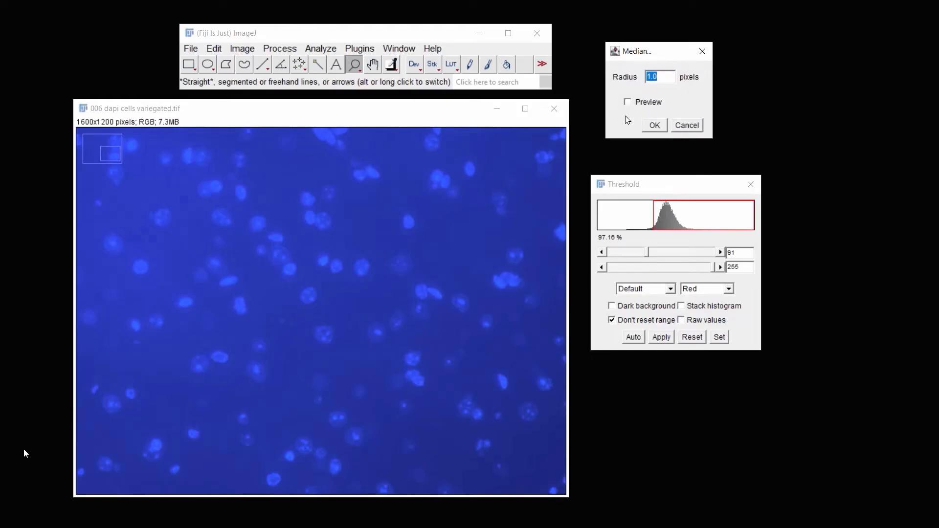
click(628, 102)
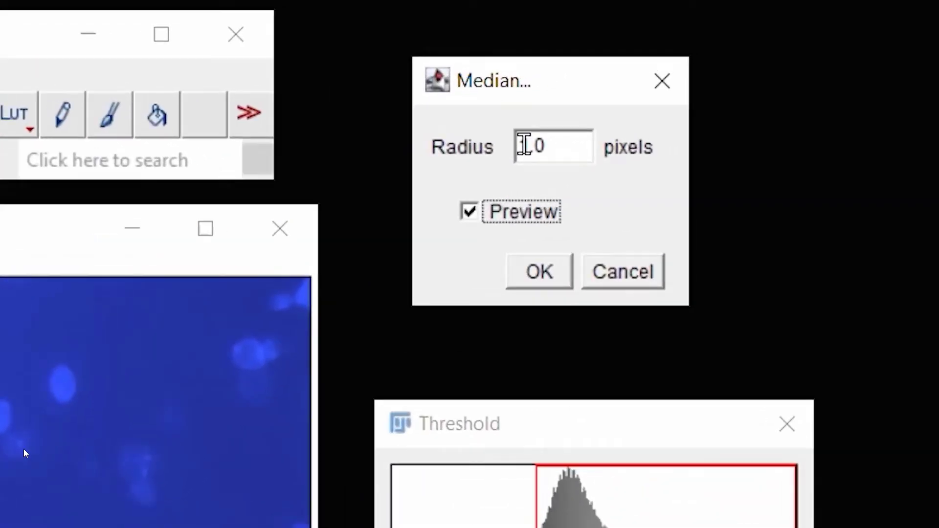
drag(645, 77, 647, 76)
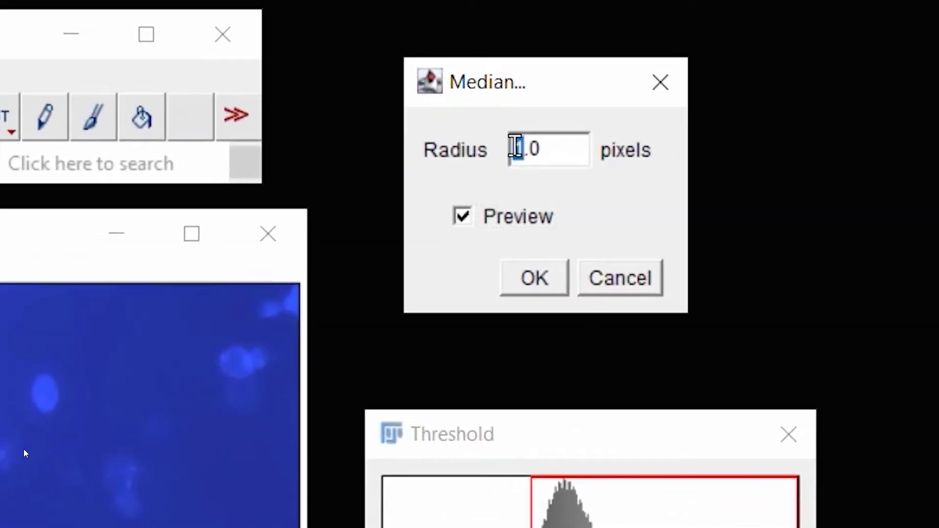
text(0)
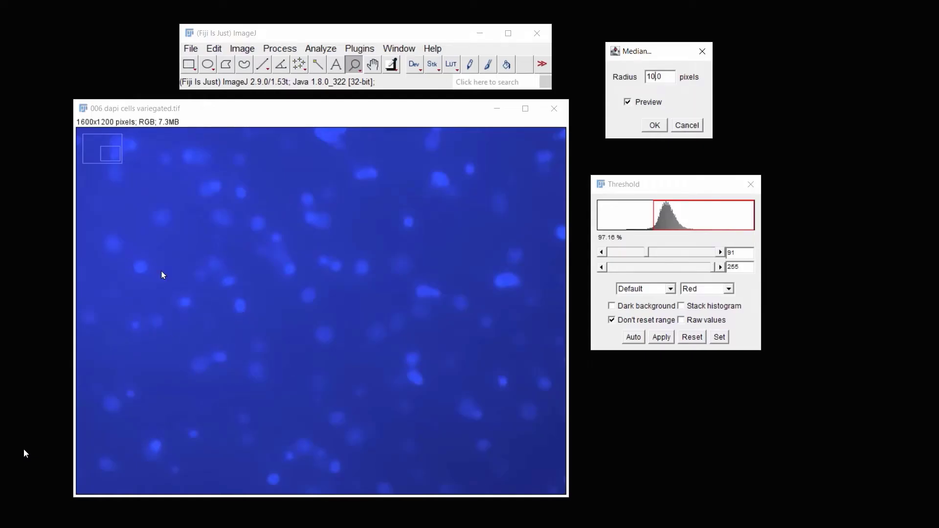
Run Find Maxima on the DAPI image with preview enabled and prominence 15
click(280, 48)
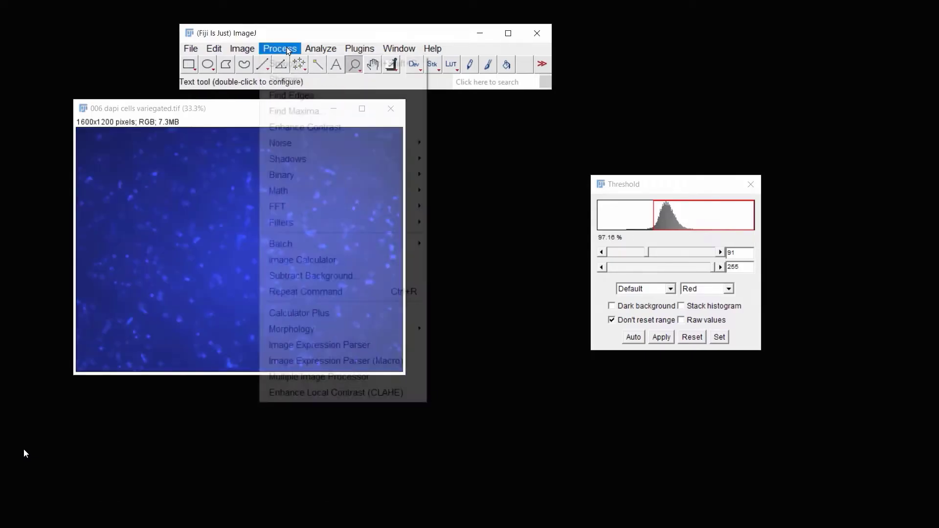
click(325, 107)
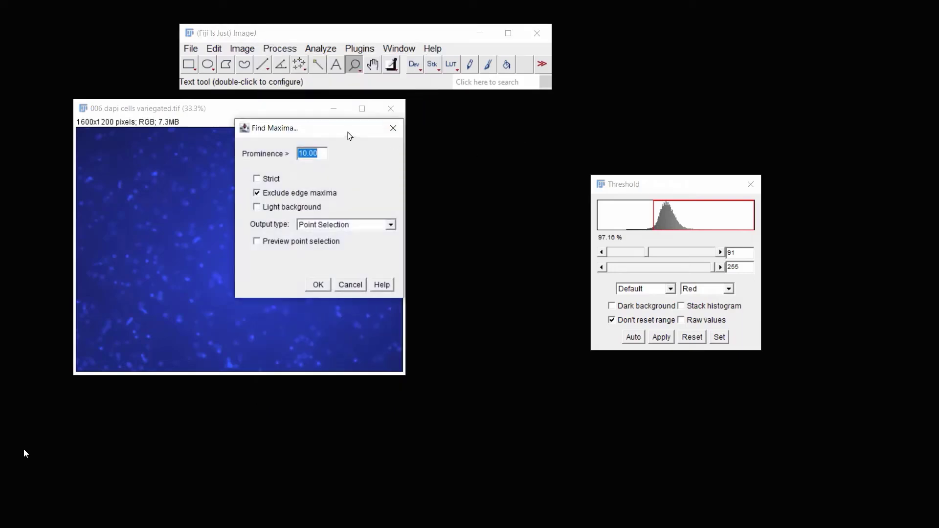
drag(348, 131, 510, 115)
click(432, 223)
text(5)
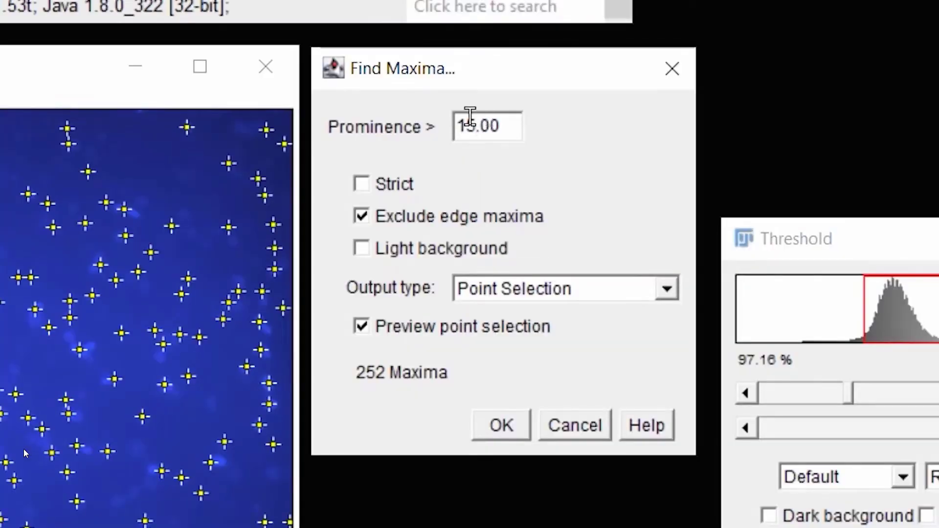
text(1)
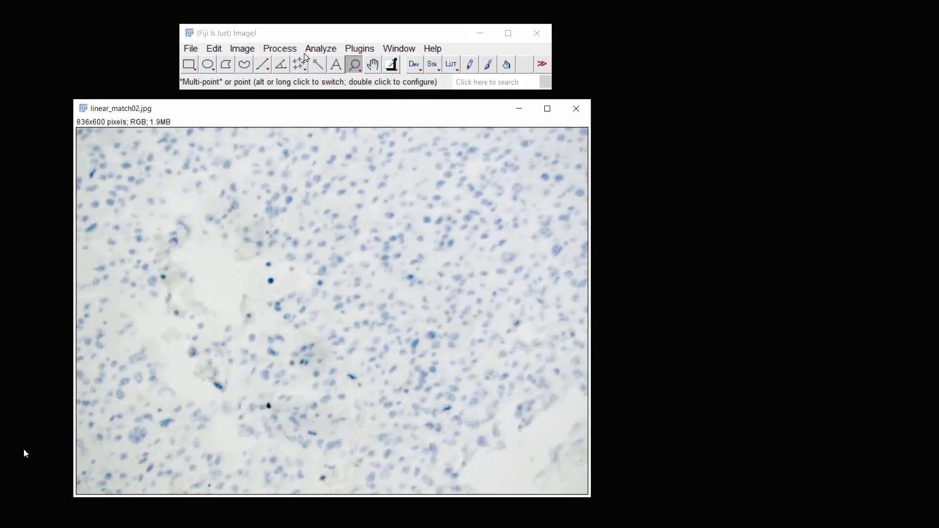
Run Find Maxima on the brightfield image with prominence 10, light background and preview point selection
click(288, 51)
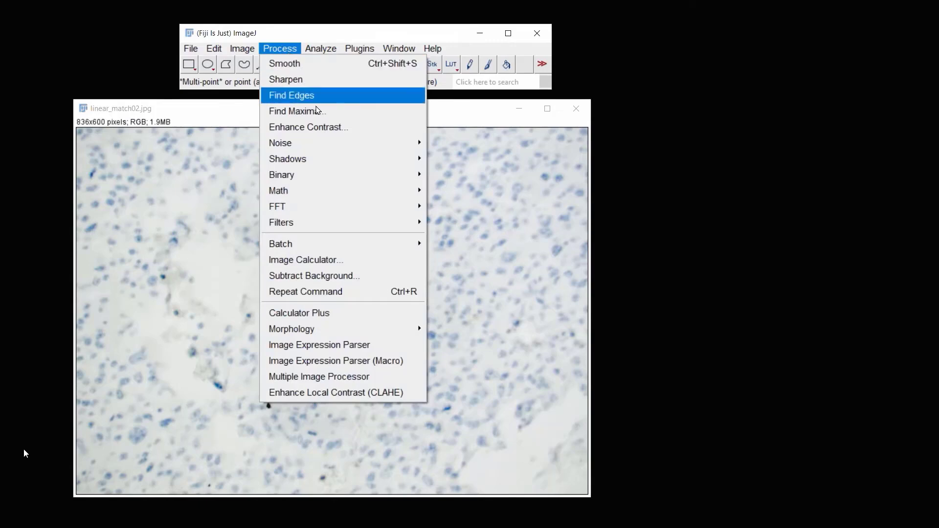
click(294, 109)
drag(351, 131, 726, 106)
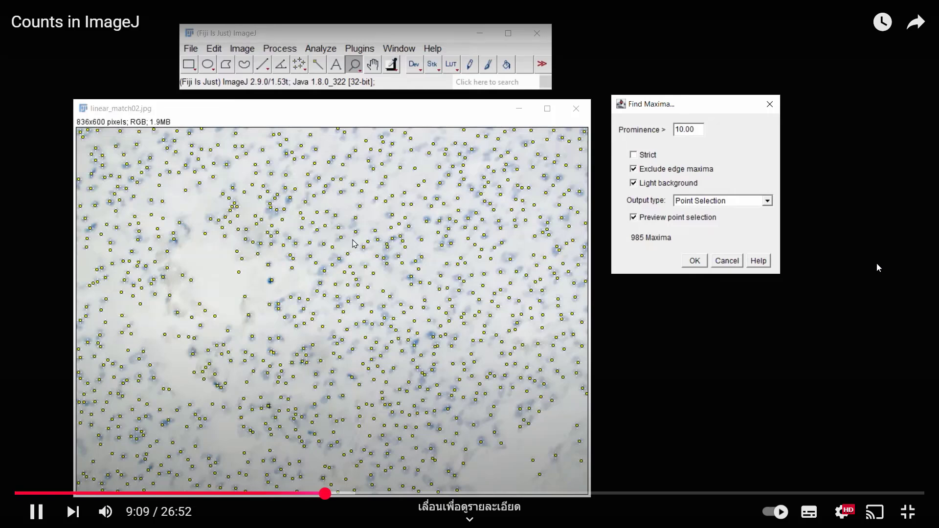
click(842, 512)
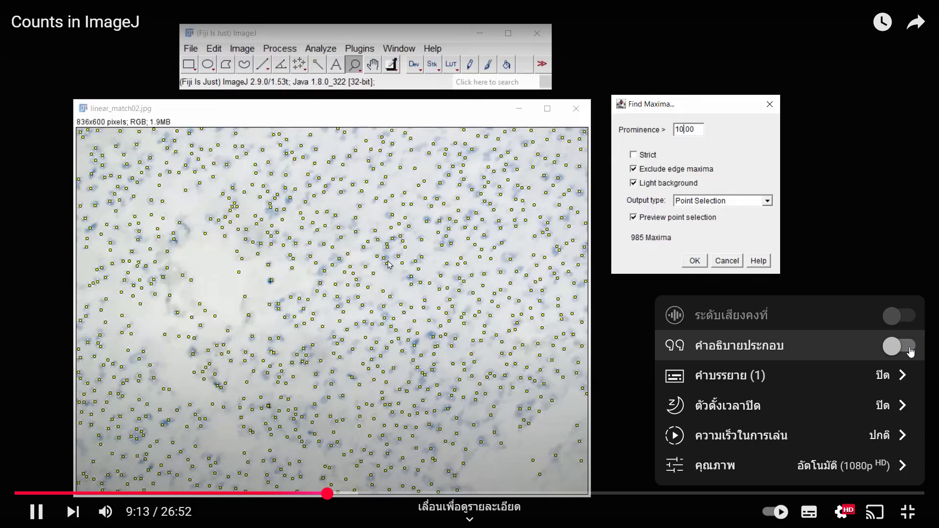
click(874, 385)
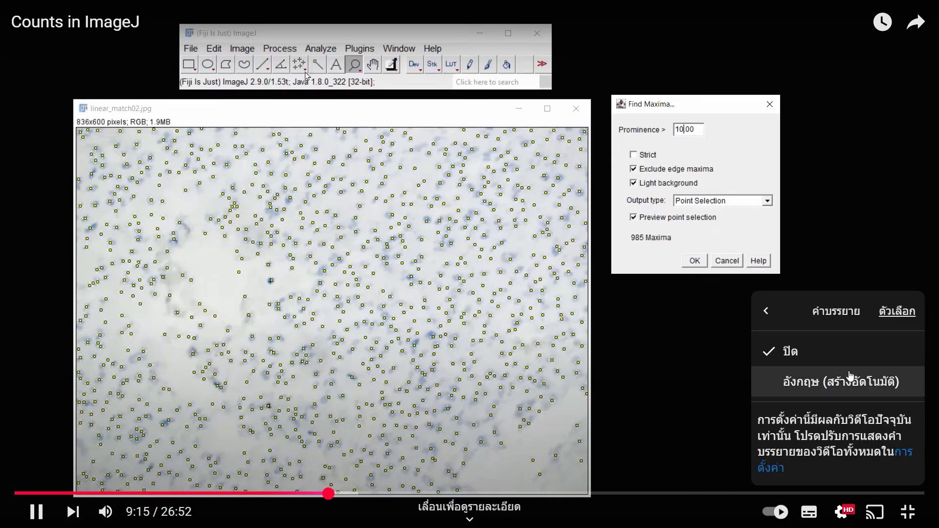
click(824, 380)
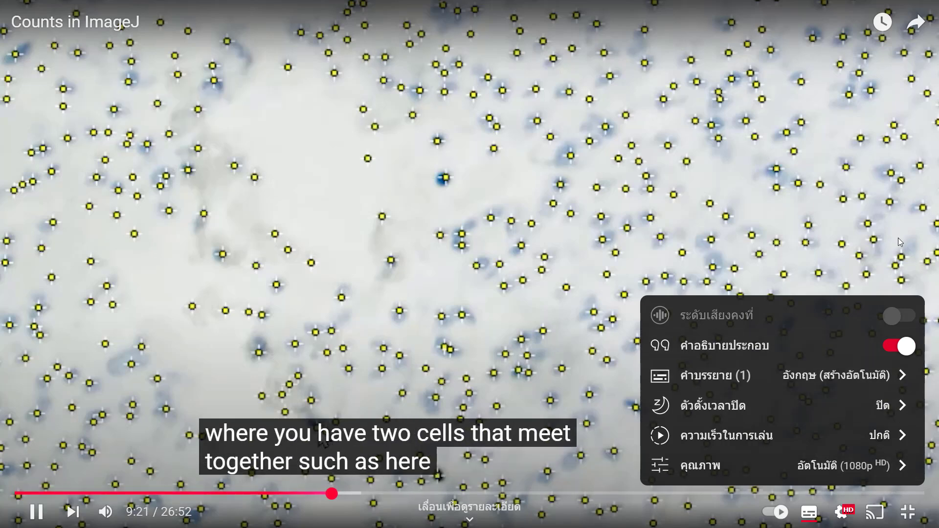
click(931, 250)
click(842, 511)
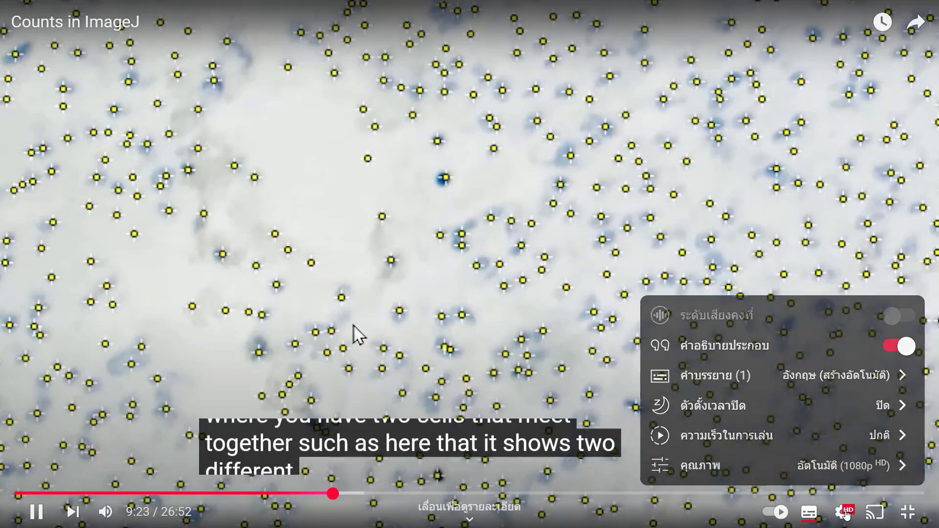
click(861, 386)
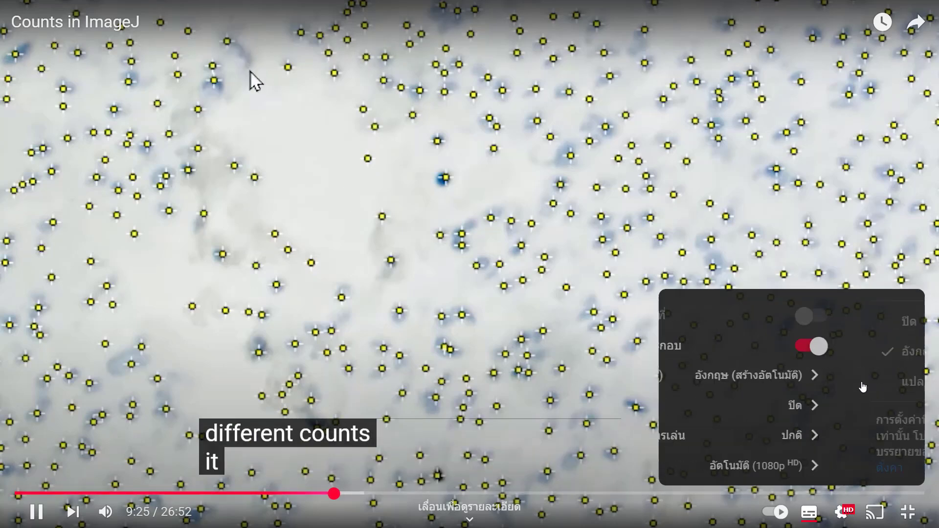
click(862, 386)
scroll(861, 386, down, 8)
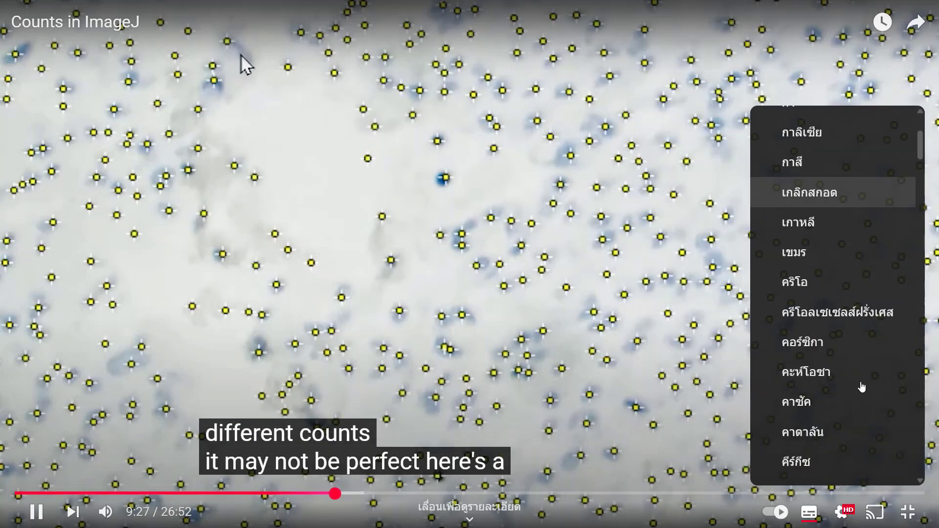
scroll(862, 386, down, 12)
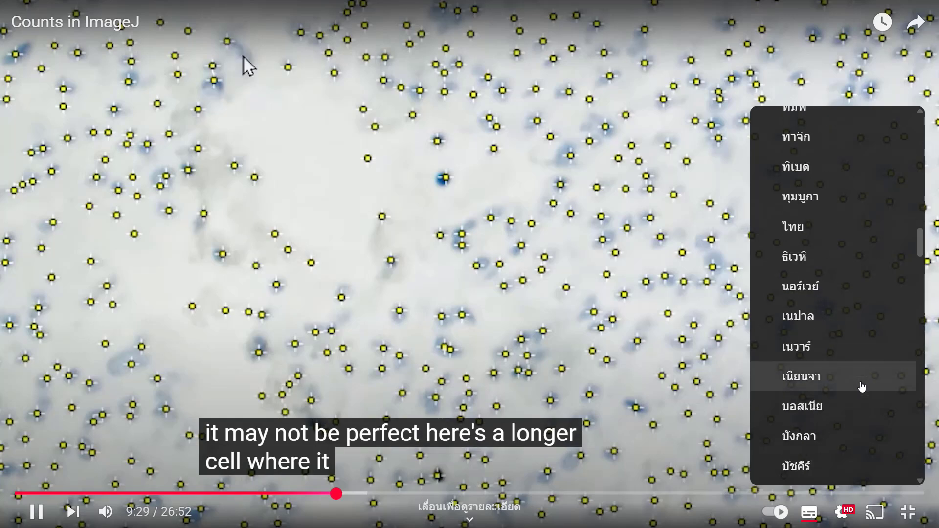
scroll(861, 387, down, 15)
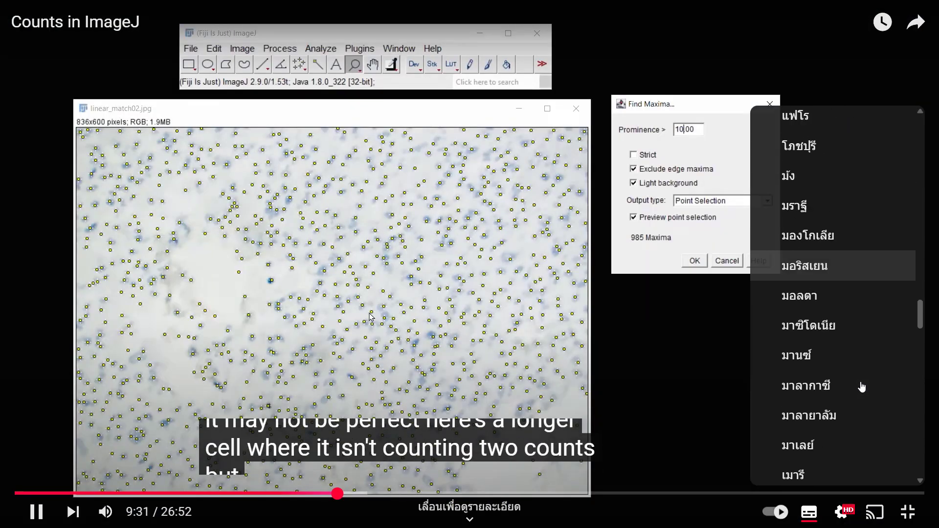
scroll(861, 386, down, 12)
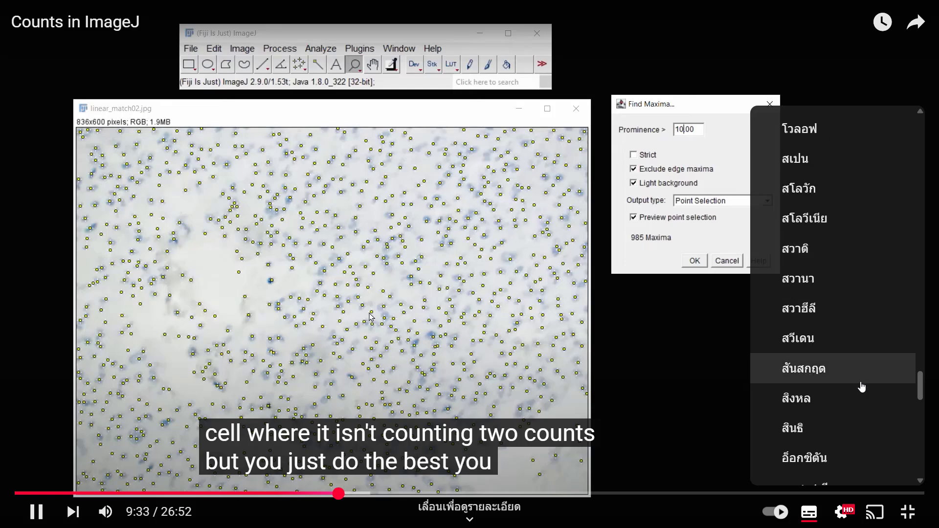
scroll(862, 386, down, 6)
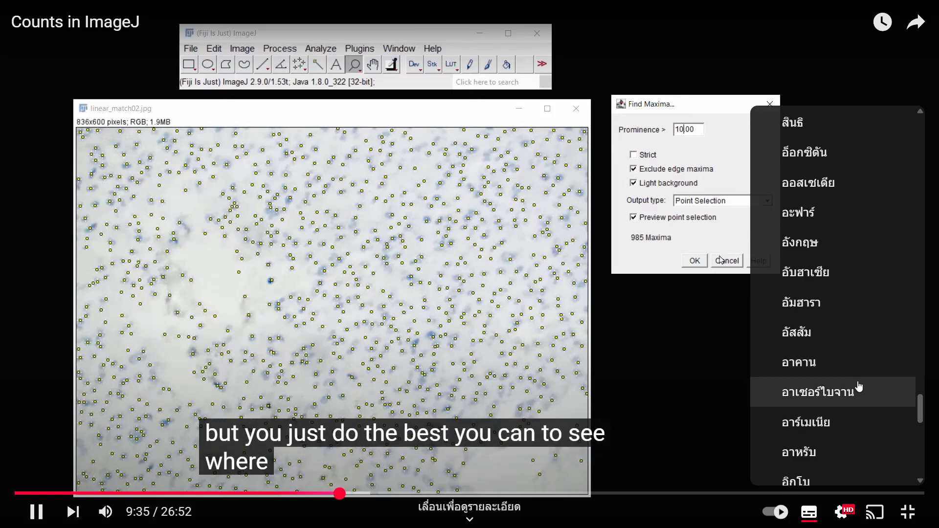
drag(920, 425, 935, 238)
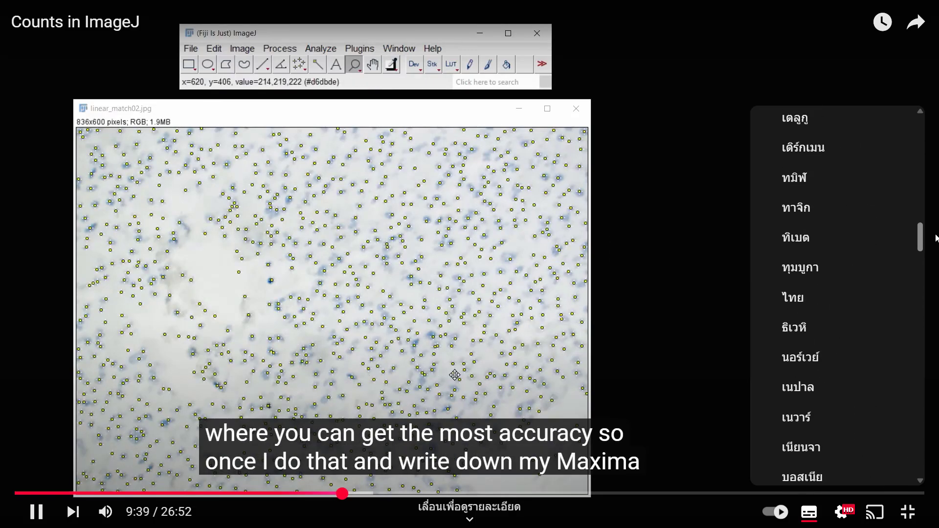
click(828, 307)
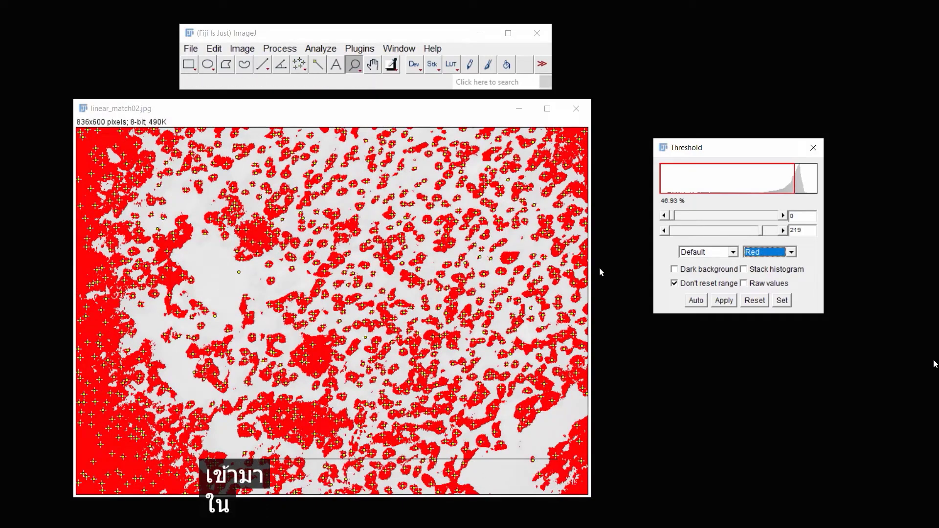
Nudge the upper threshold slider on the brightfield image, then reset the threshold
mouse_move(761, 233)
mouse_down()
mouse_move(777, 233)
mouse_move(755, 234)
mouse_up()
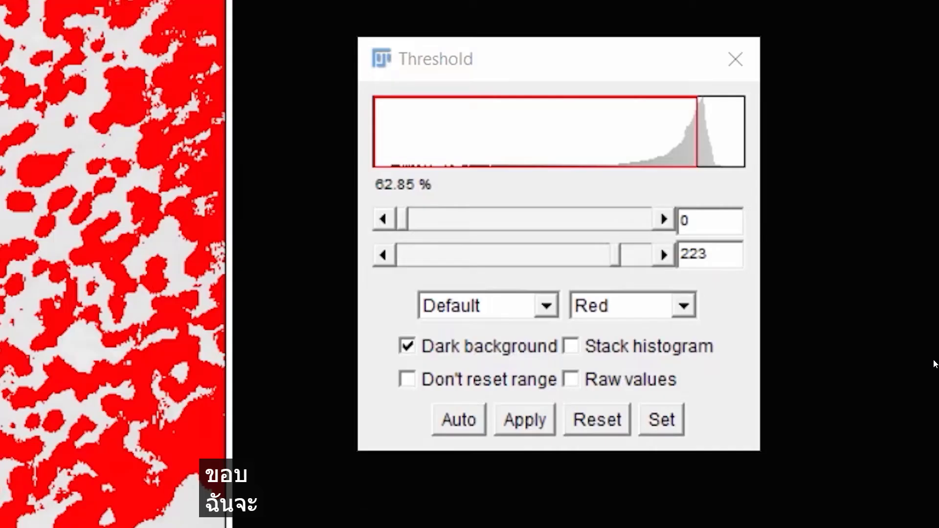
click(594, 423)
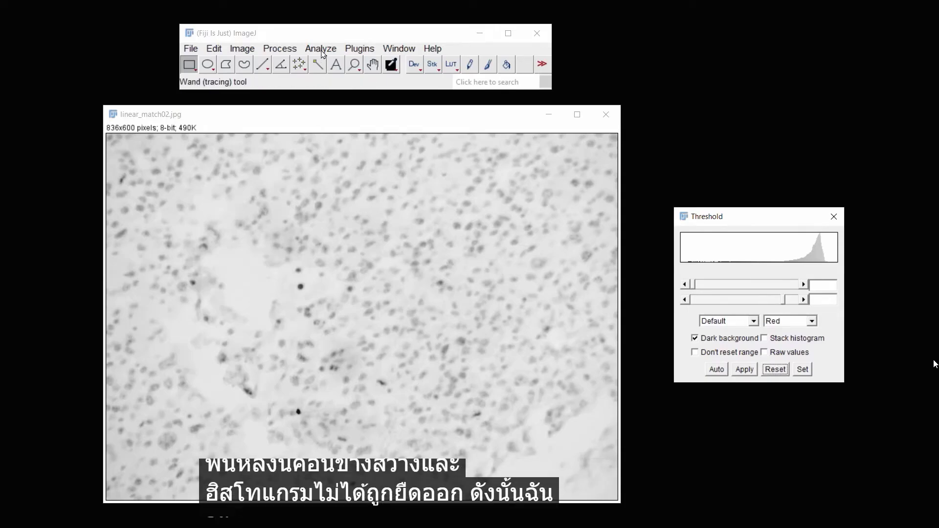
Run Enhance Contrast on the brightfield image with 0.35% saturated pixels and Normalize enabled
click(280, 48)
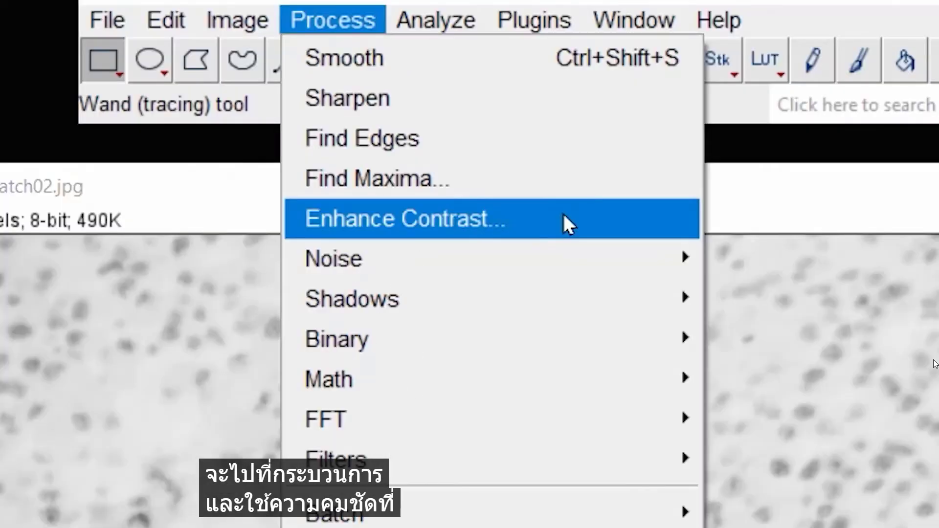
click(563, 215)
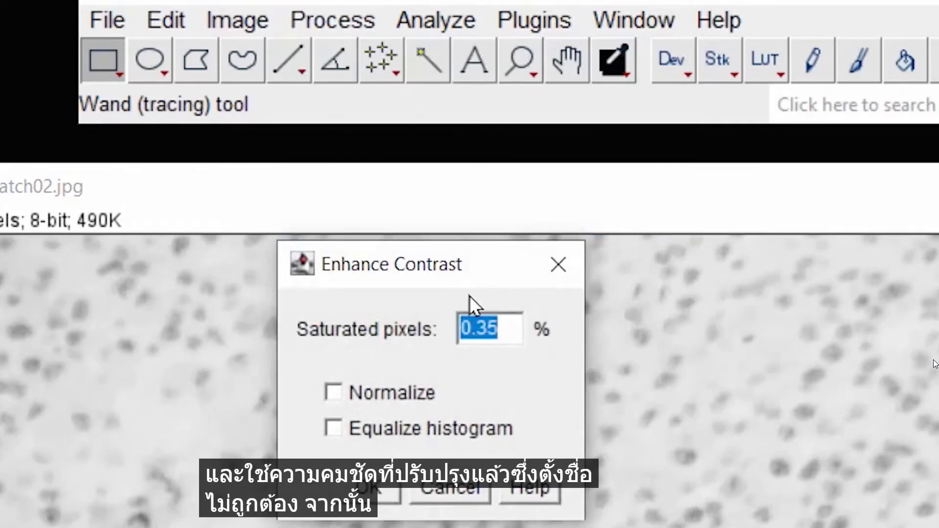
click(338, 394)
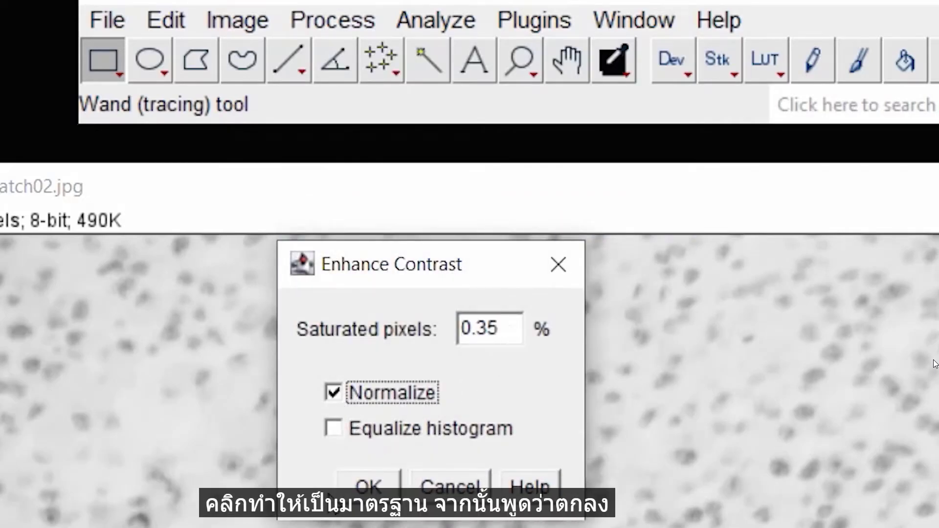
click(376, 486)
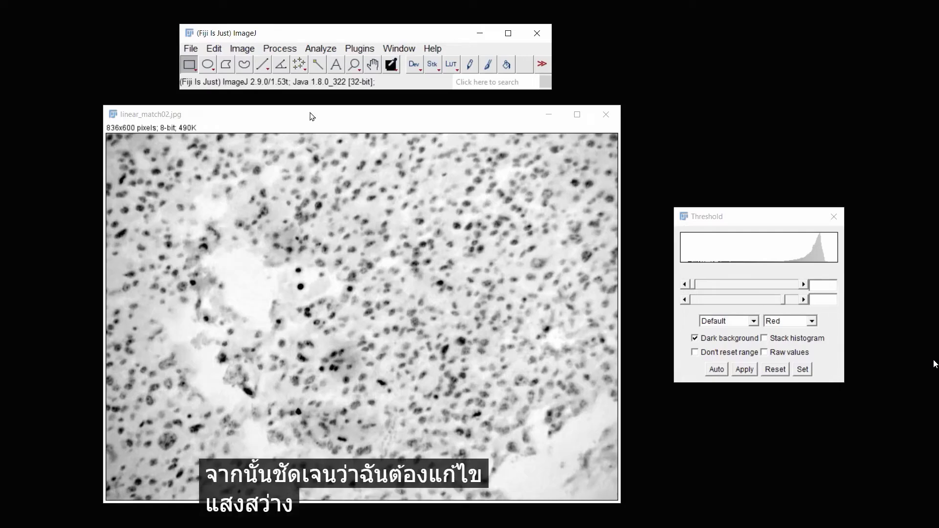
Open Subtract Background and preview the background model with Light background, Sliding paraboloid and Create background enabled
click(280, 49)
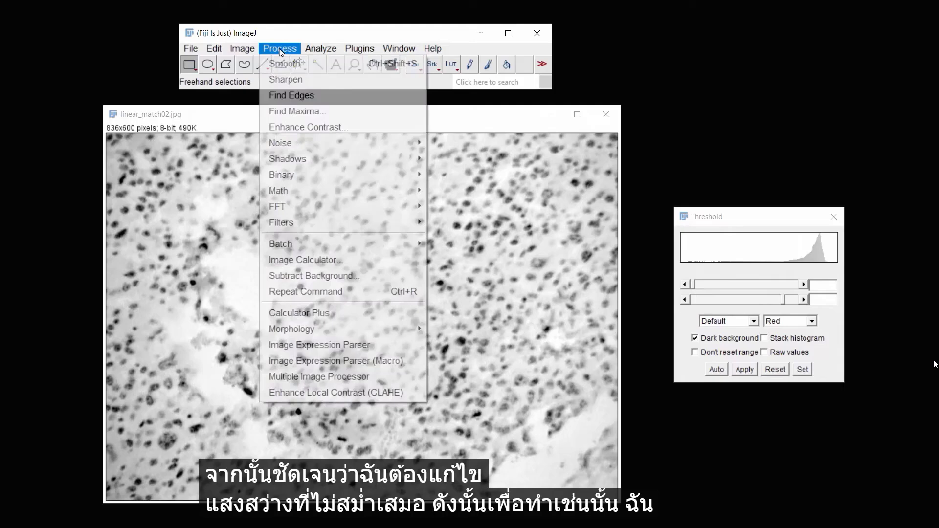
click(386, 276)
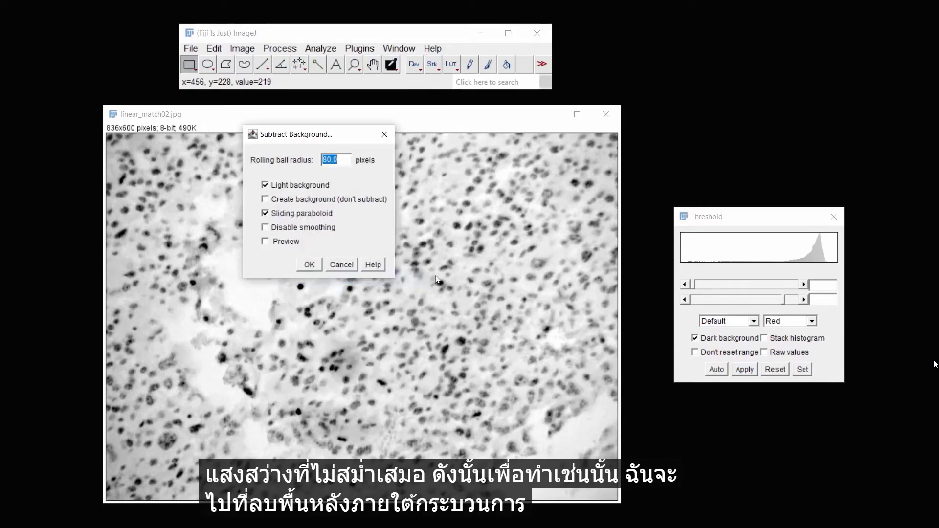
drag(335, 135, 741, 57)
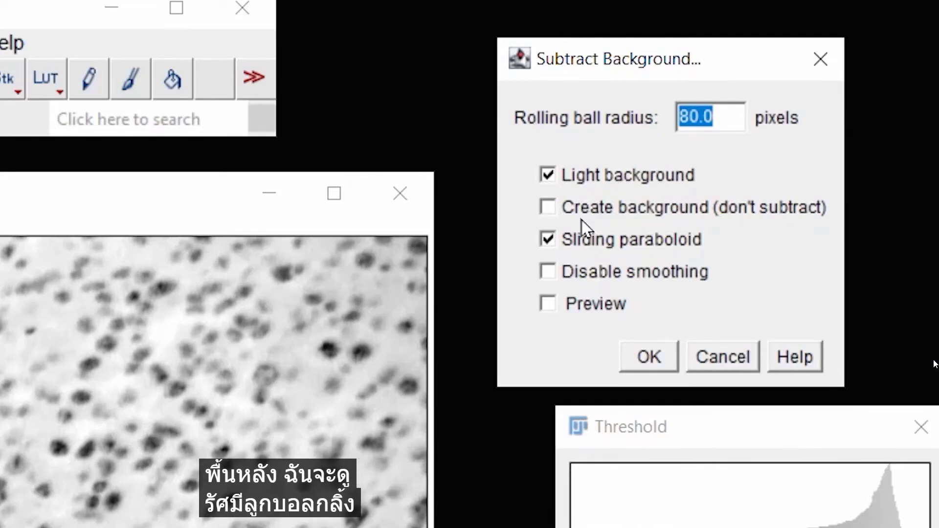
click(551, 306)
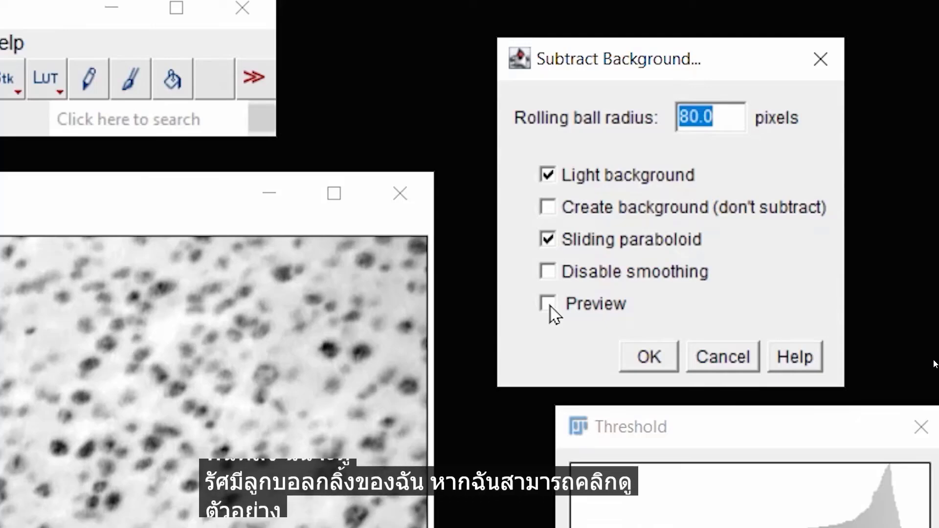
click(547, 175)
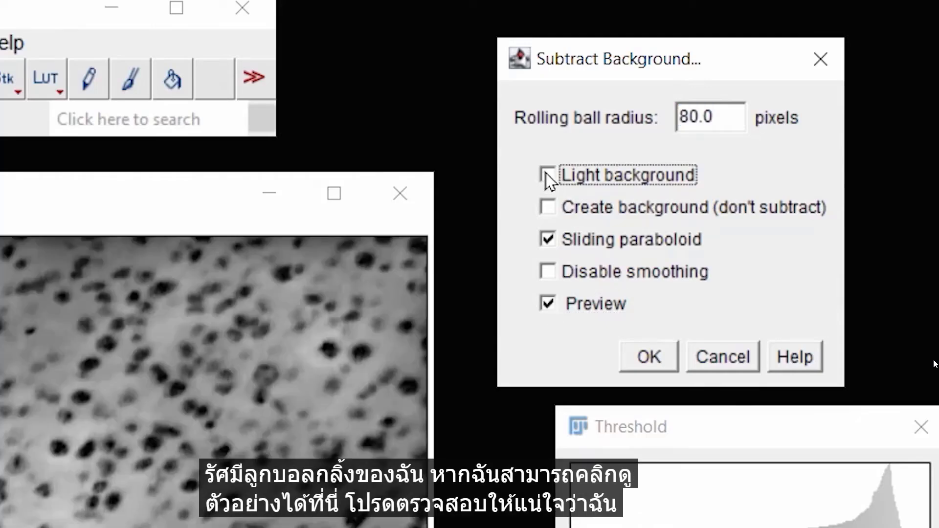
click(547, 175)
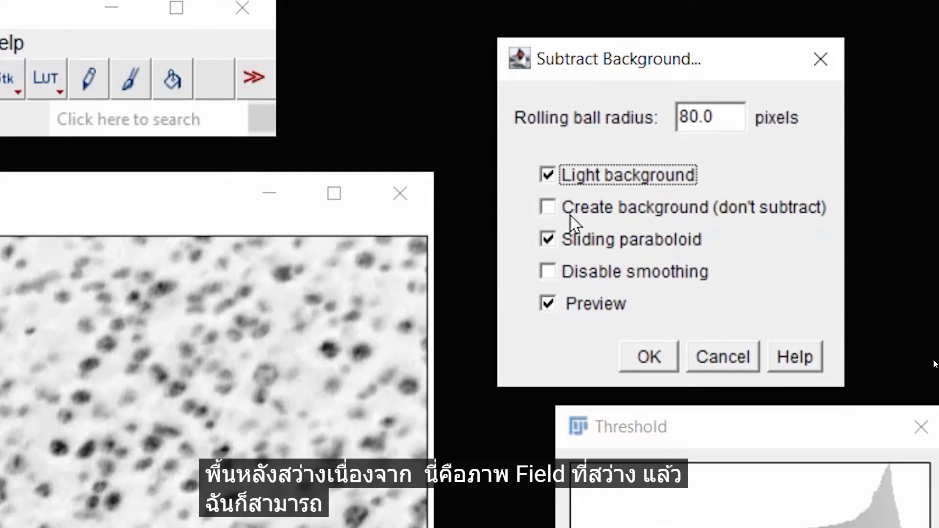
click(548, 209)
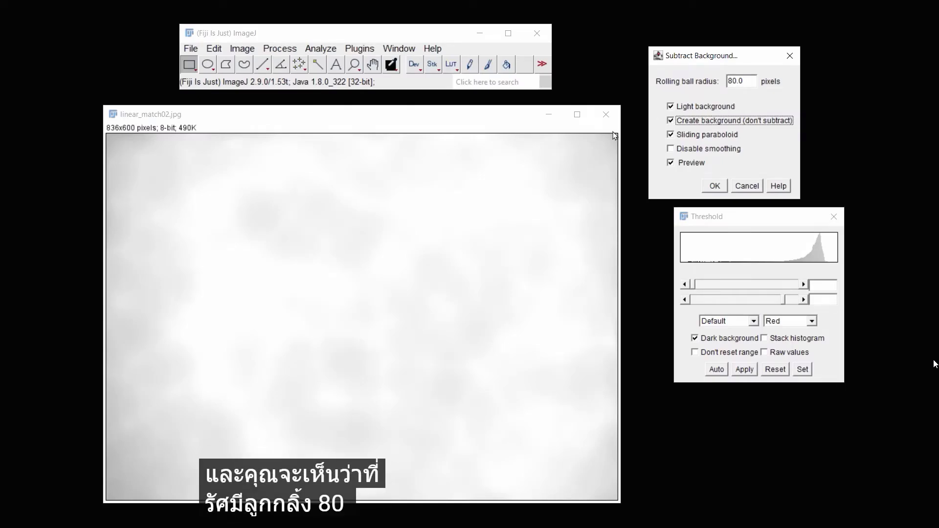
Compare a 20-pixel rolling ball radius, then subtract the background at 80 pixels with Create background disabled
click(728, 82)
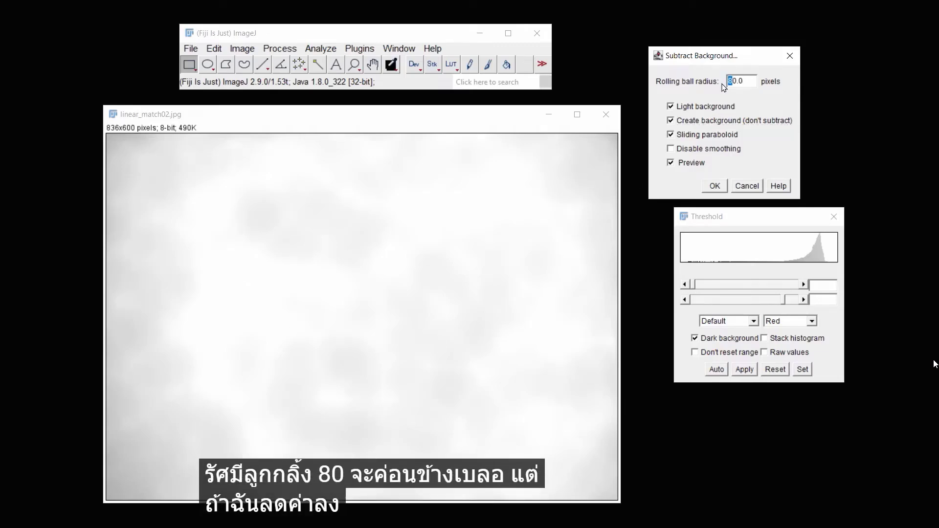
text(2)
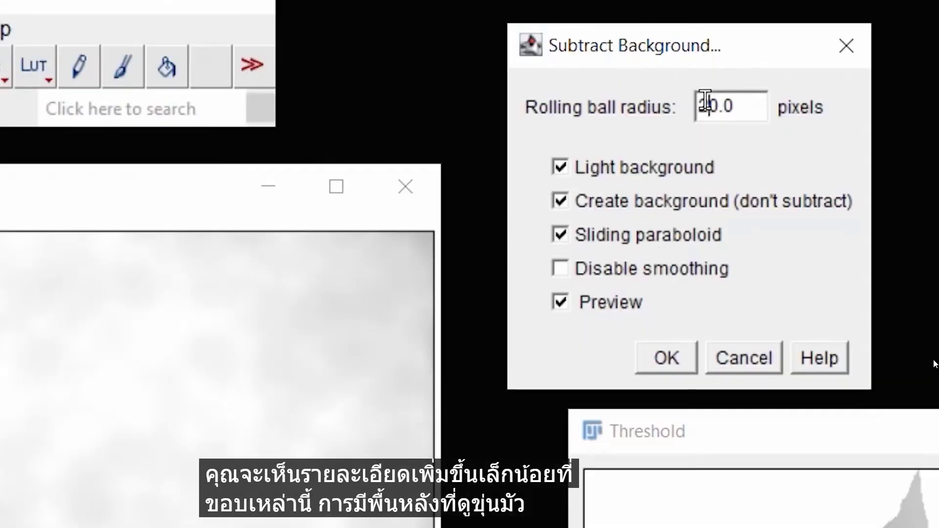
drag(705, 104, 662, 174)
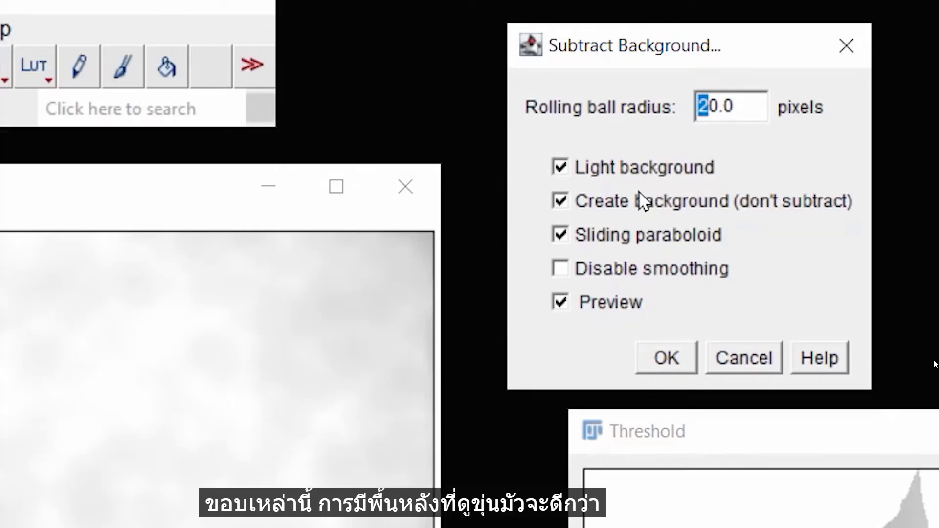
text(8)
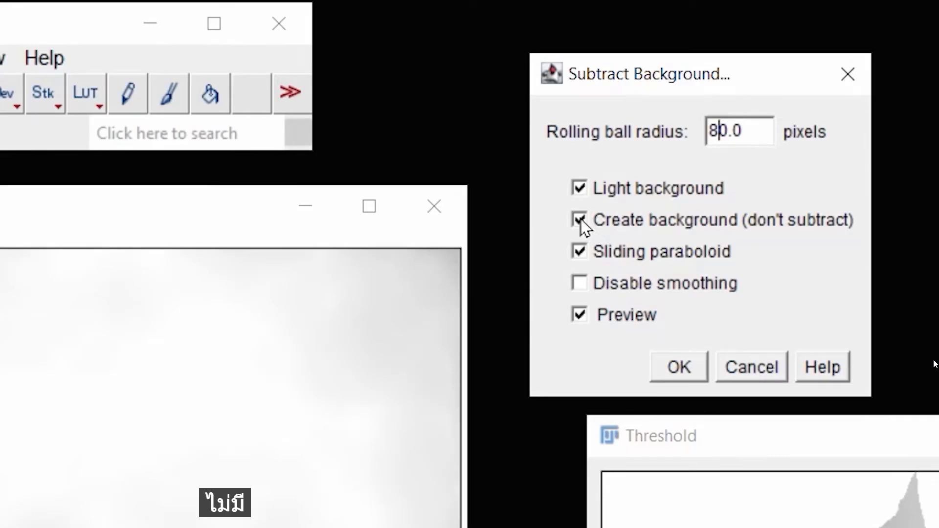
click(581, 221)
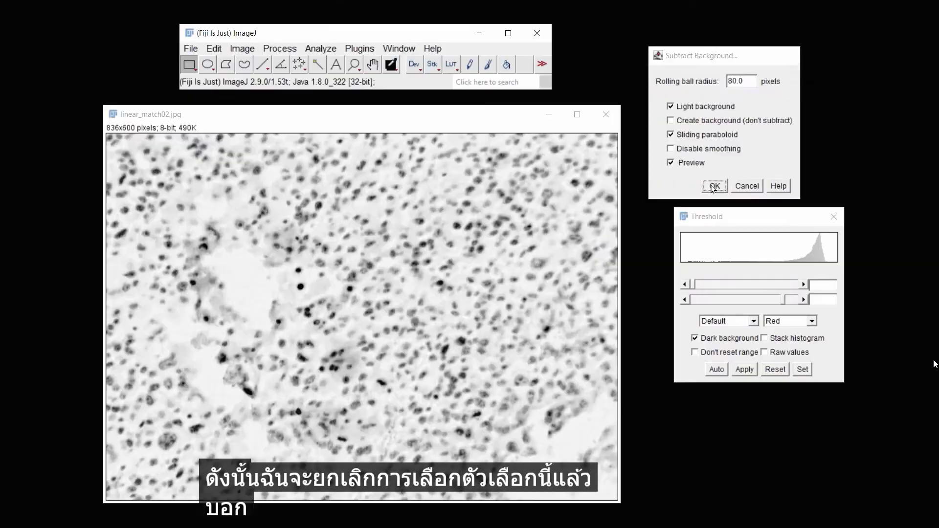
click(678, 369)
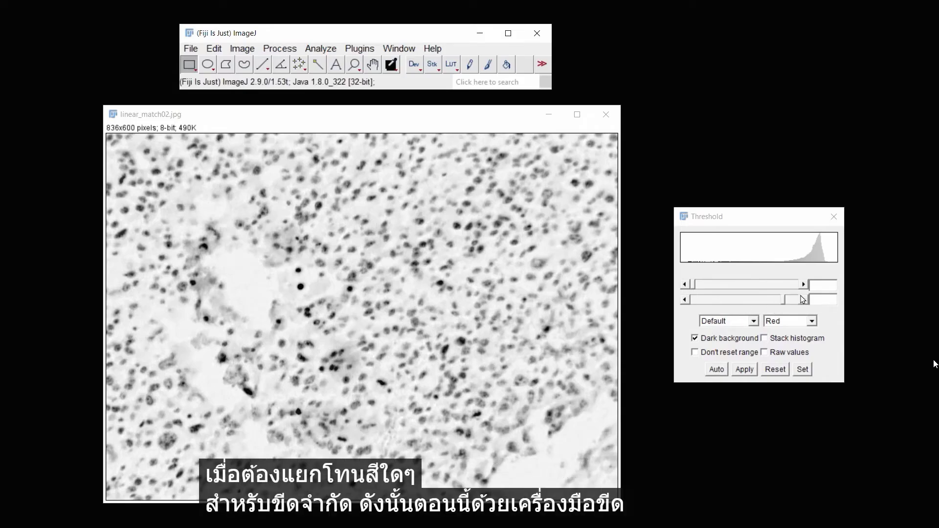
Adjust the upper threshold to about 237 to check the nuclei selection, then reset the threshold
click(804, 300)
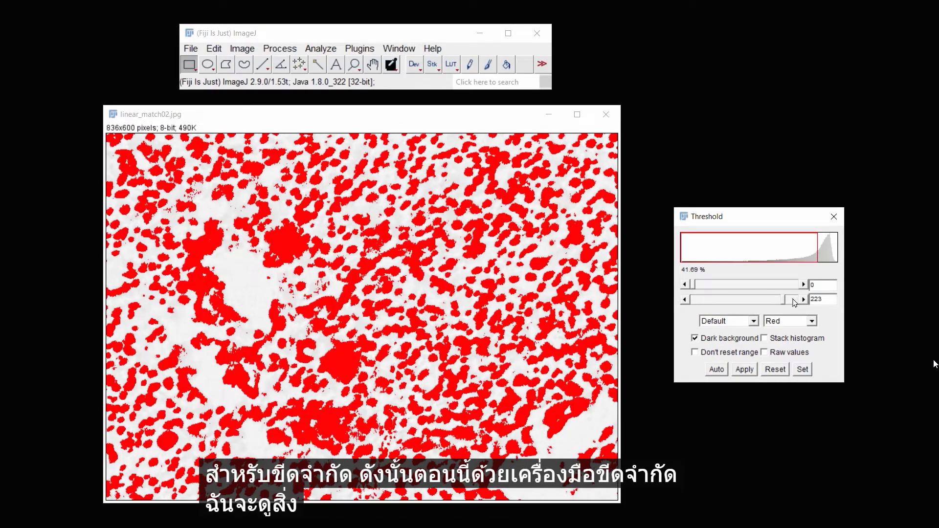
drag(786, 304, 794, 303)
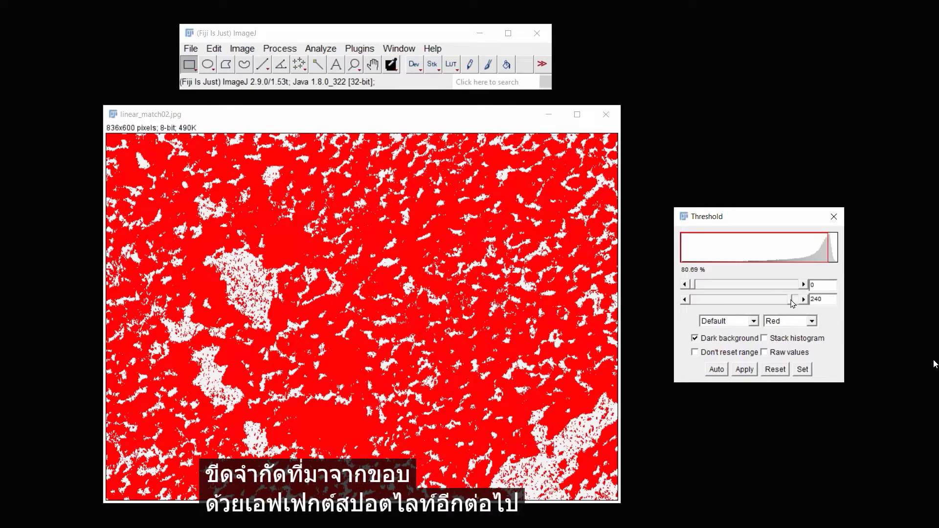
drag(791, 303, 788, 303)
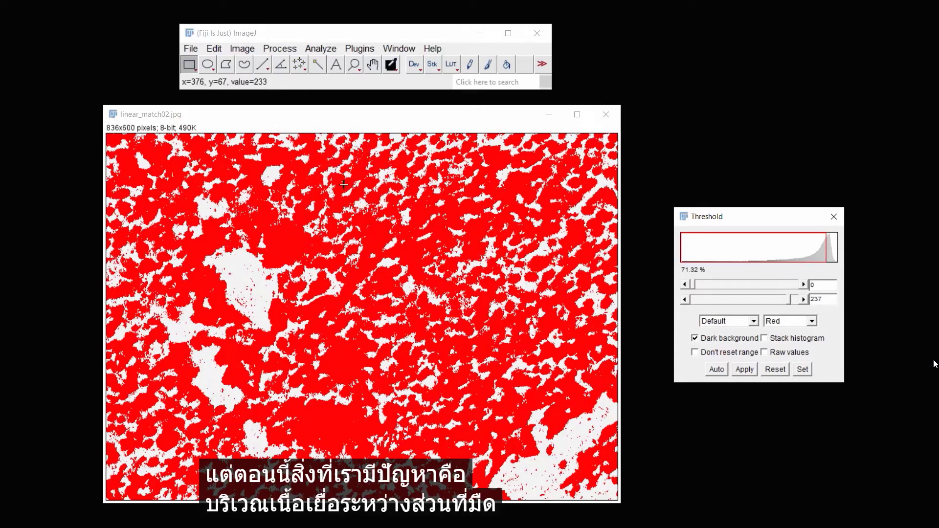
click(774, 369)
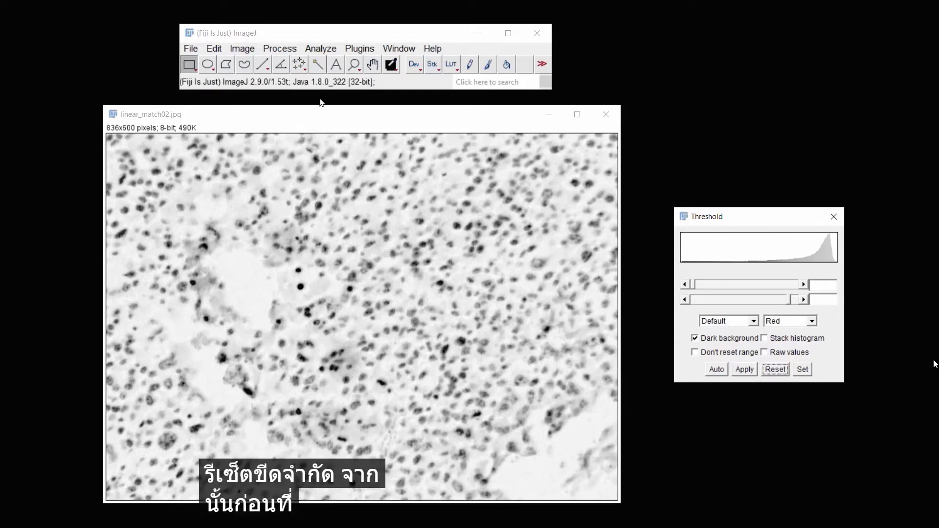
Duplicate the brightfield image as linear_match02-1.jpg for comparison
click(241, 49)
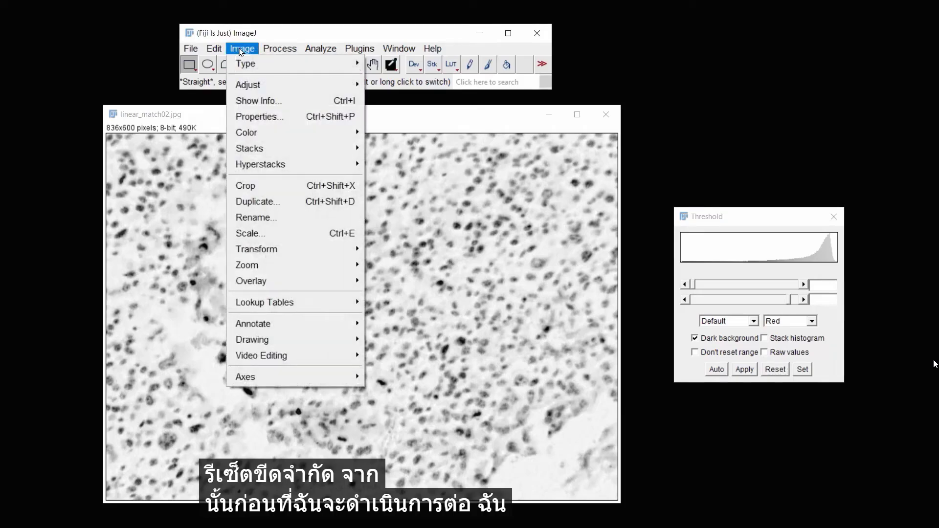
click(270, 202)
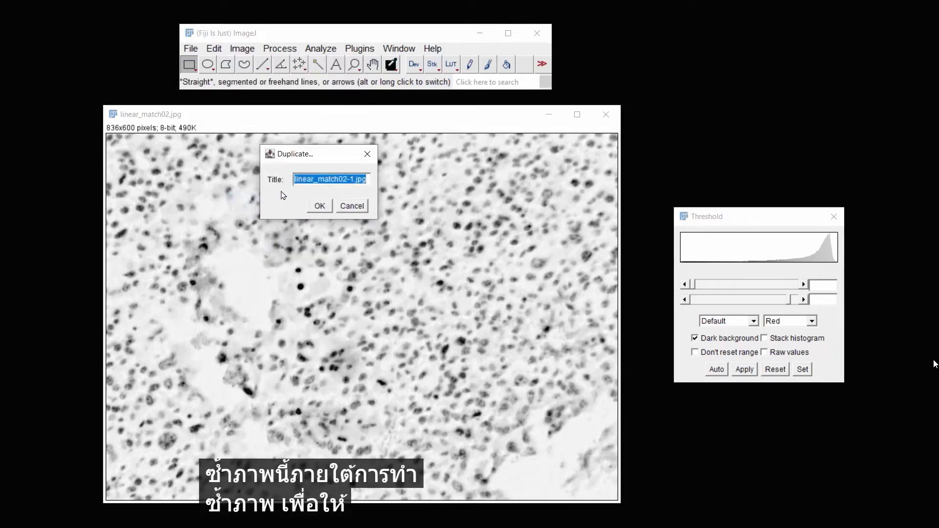
click(318, 205)
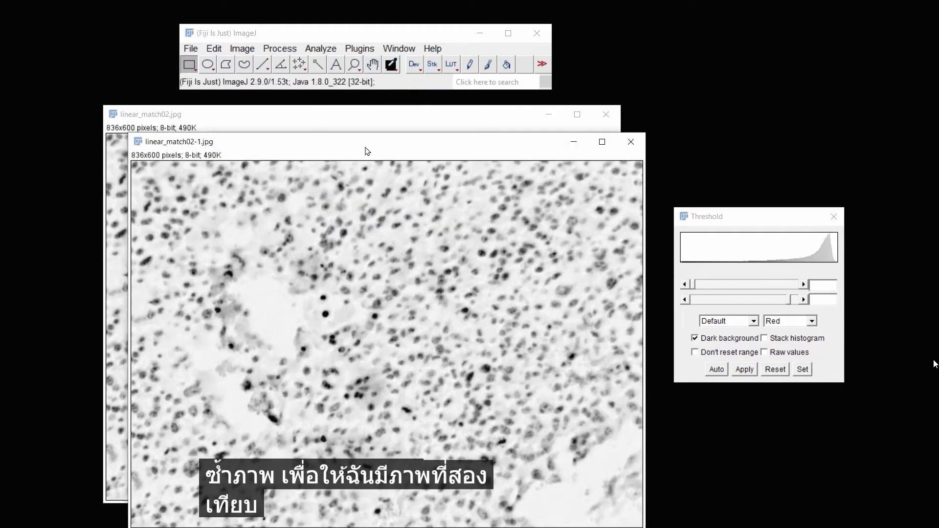
drag(366, 143, 404, 120)
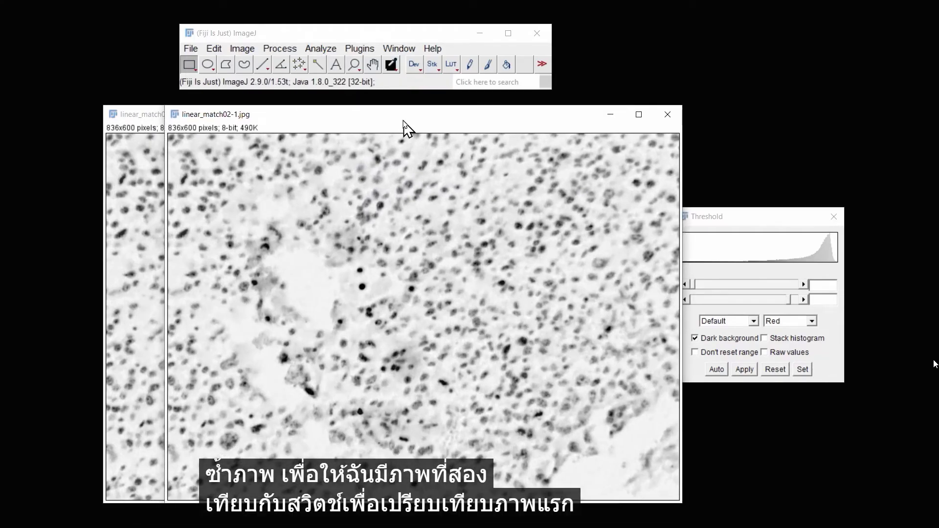
click(354, 64)
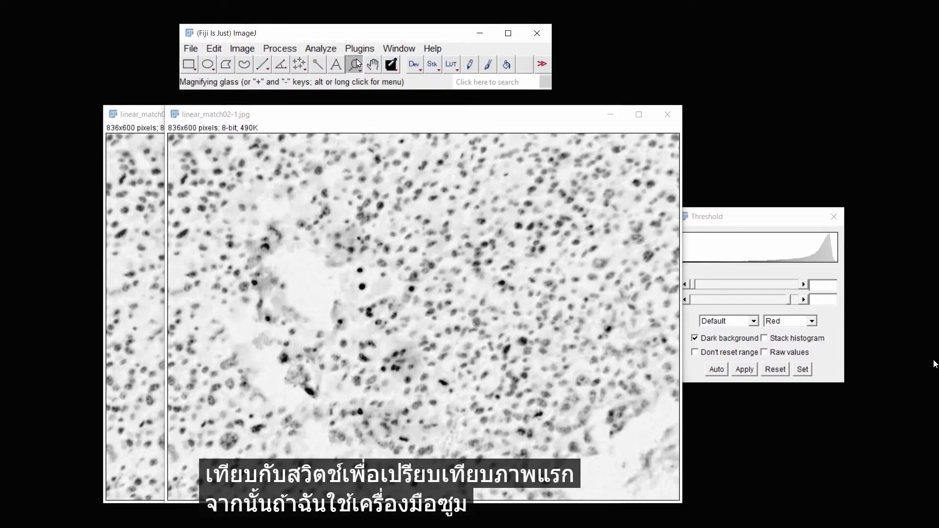
alt+click(384, 222)
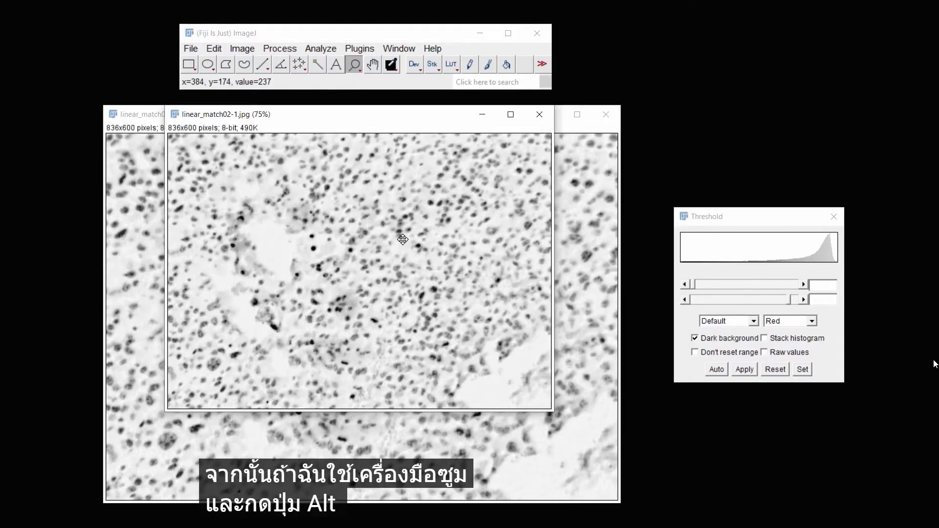
click(476, 213)
alt+click(476, 213)
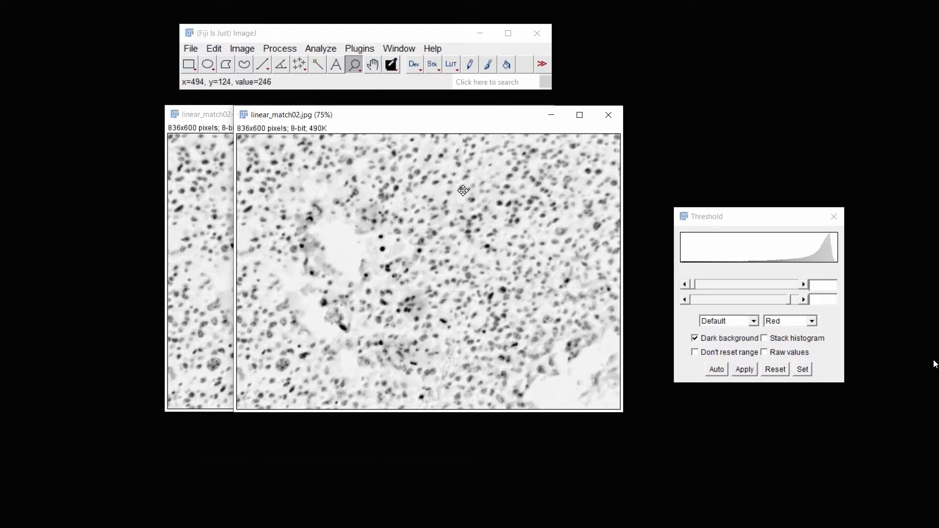
Apply a Median filter with a 20-pixel radius to the original linear_match02.jpg image, previewing the result
click(280, 48)
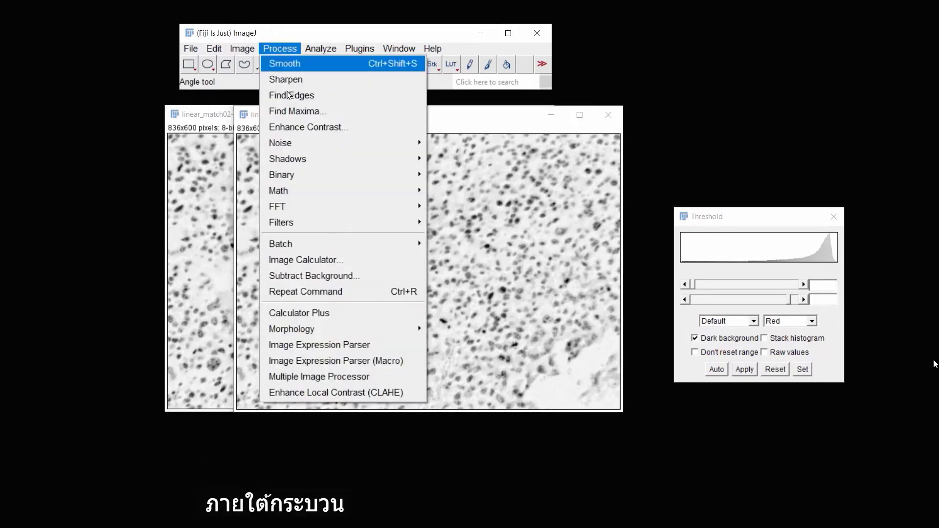
mouse_move(342, 223)
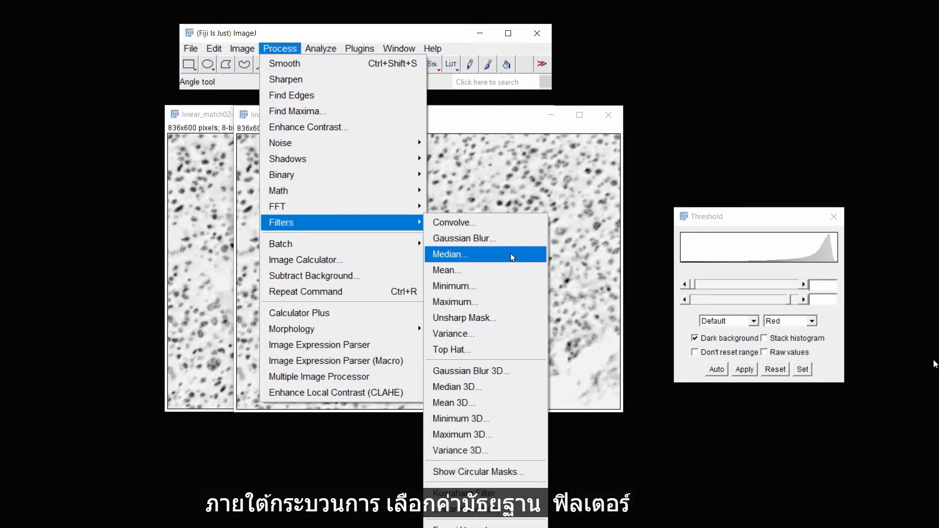
click(512, 257)
drag(352, 157, 743, 109)
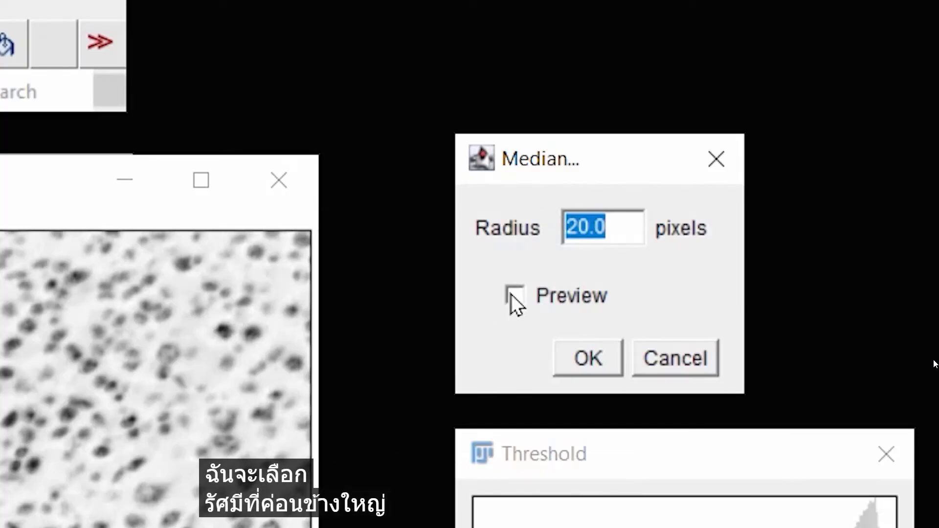
click(695, 158)
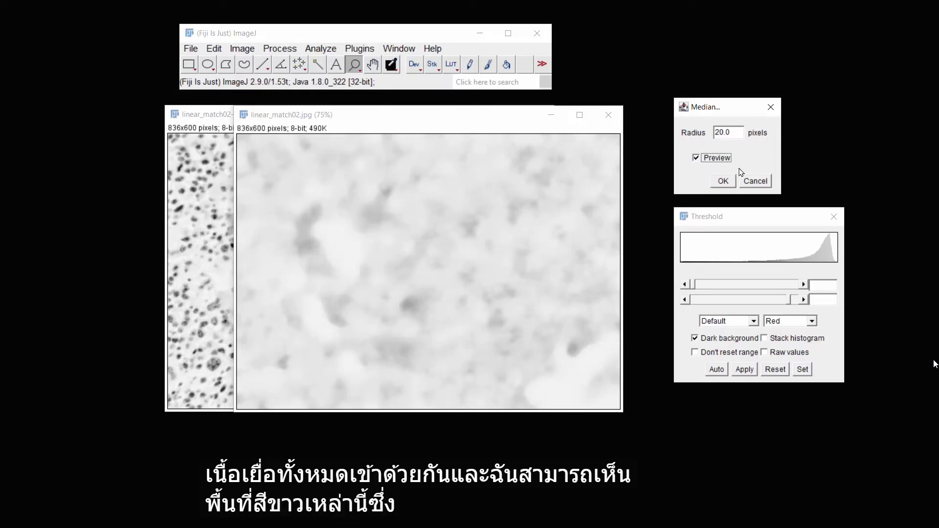
click(722, 181)
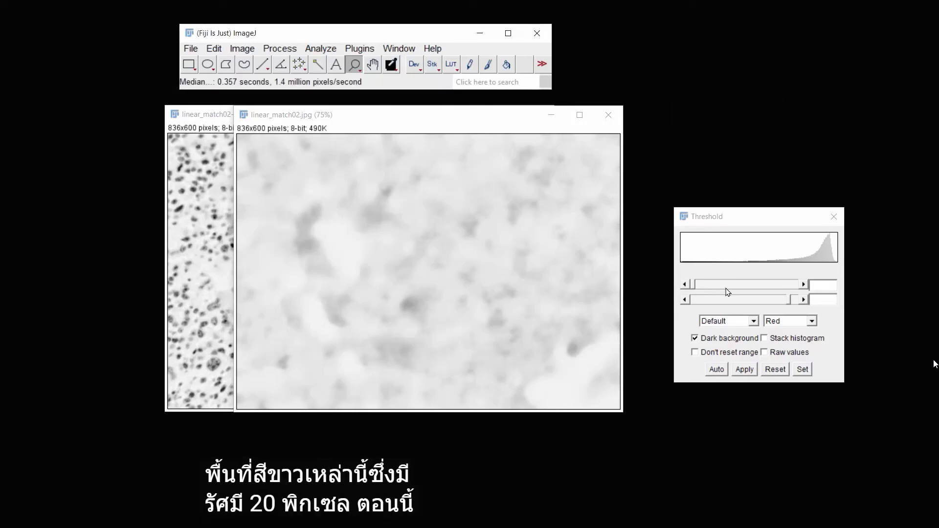
Preview a threshold on the median-filtered image, then reset it
click(804, 300)
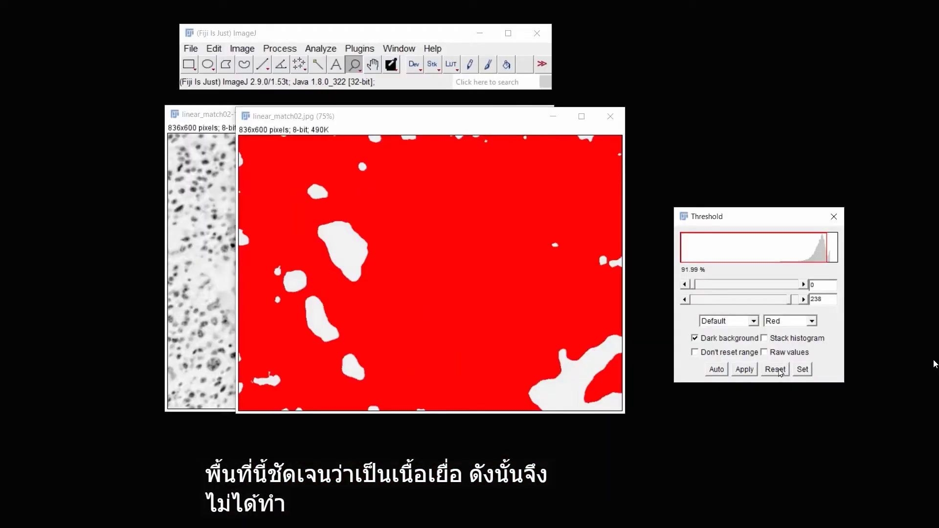
click(775, 370)
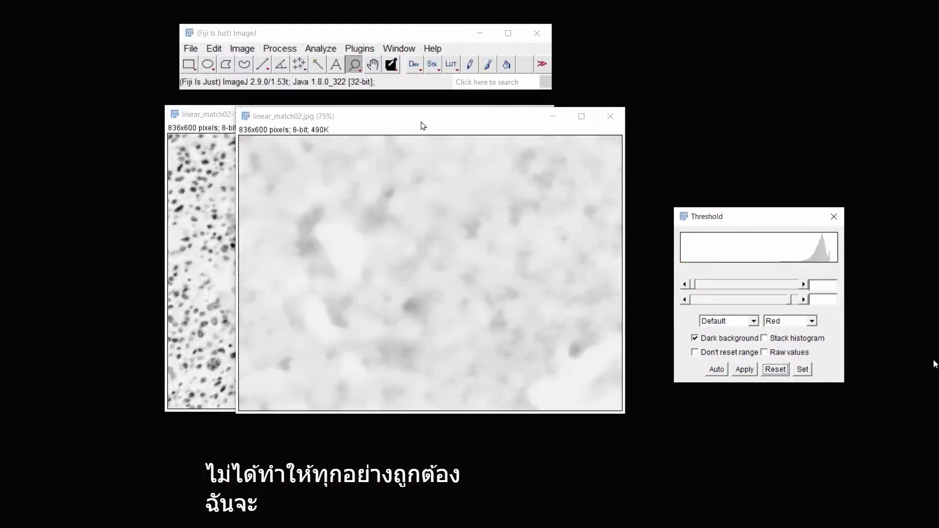
drag(421, 121, 521, 132)
drag(440, 113, 419, 126)
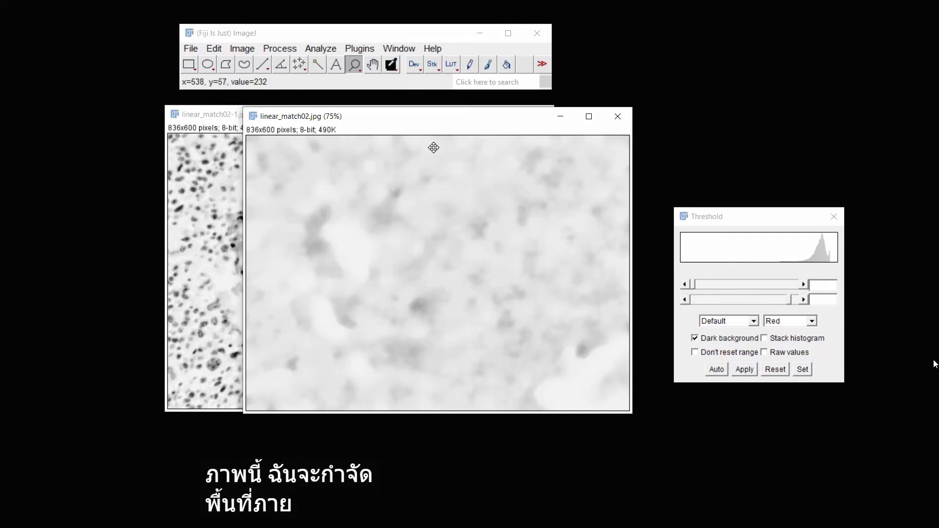
Draw a rectangular selection over the central area of the filtered image and add it to the ROI Manager
click(188, 67)
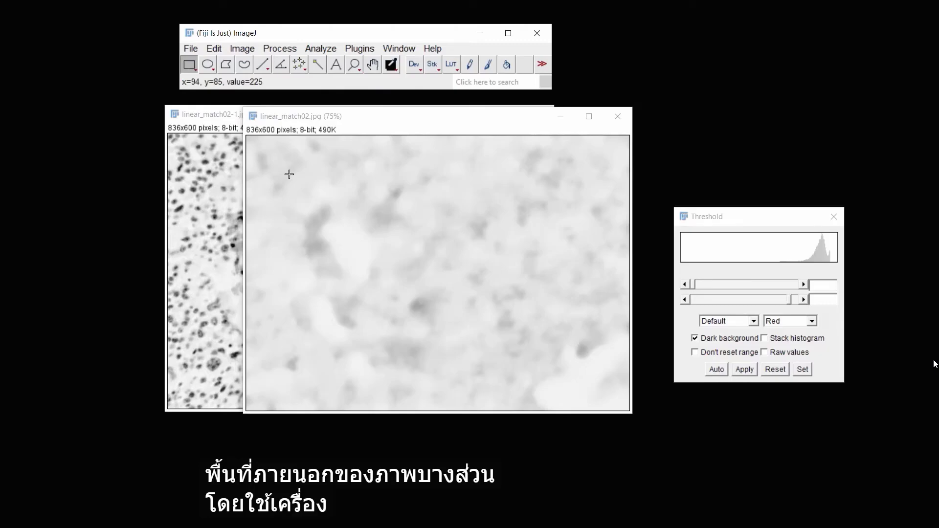
drag(289, 175, 588, 374)
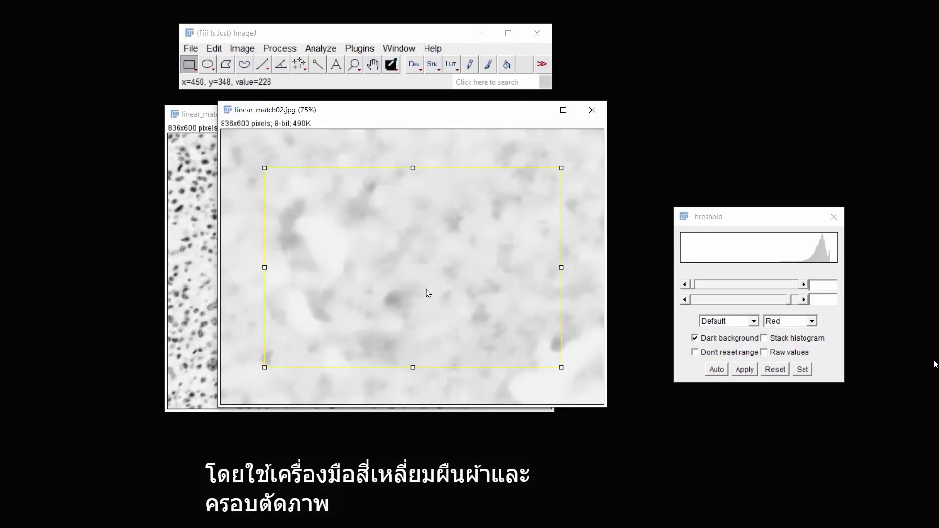
click(322, 50)
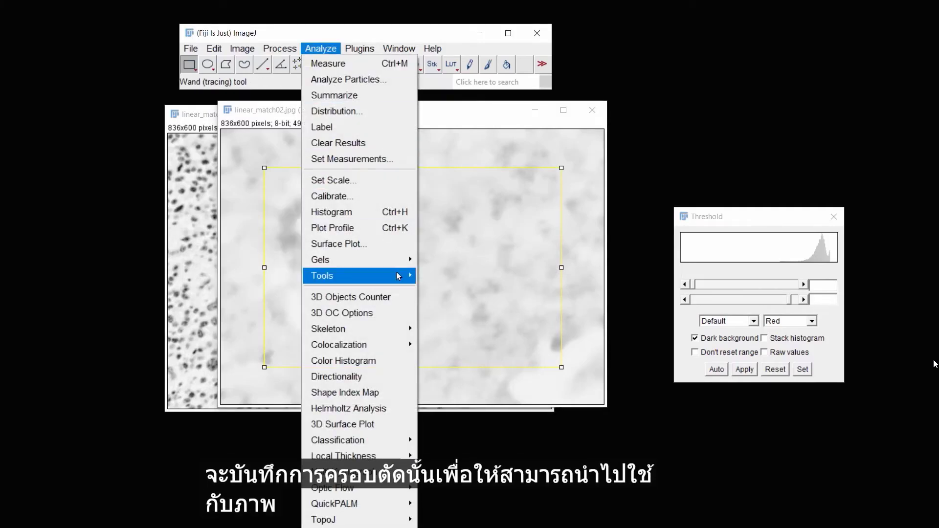
mouse_move(399, 274)
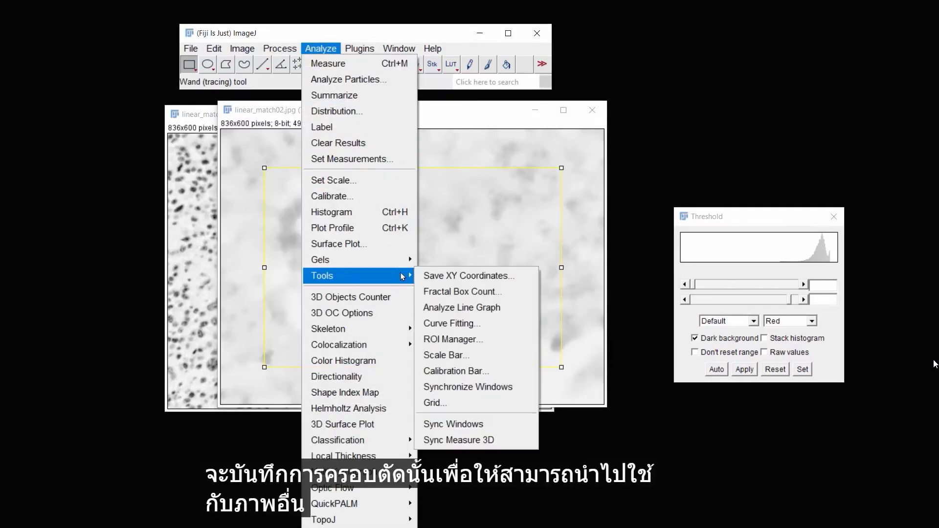
click(507, 340)
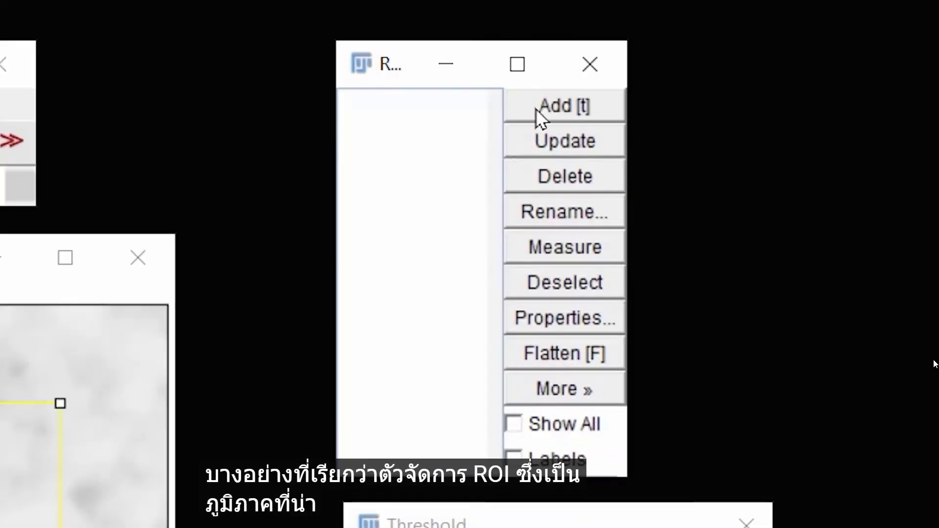
click(751, 50)
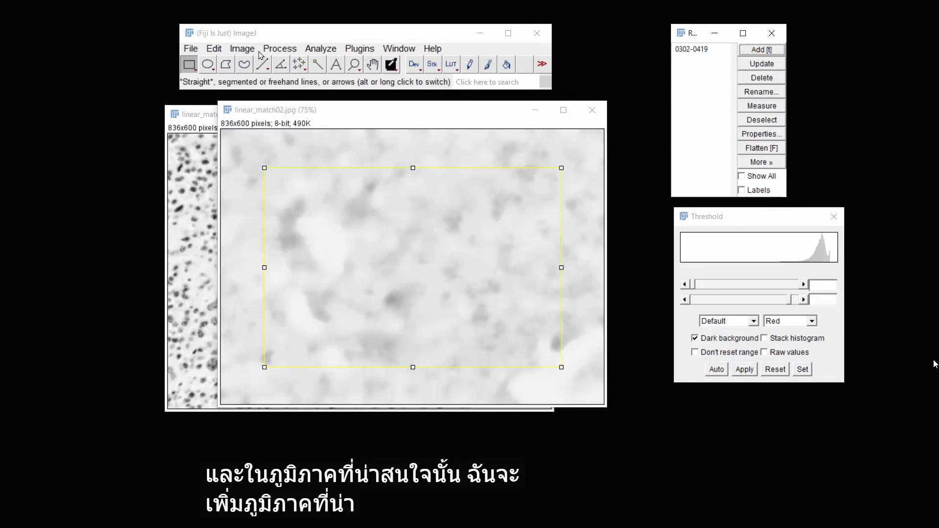
Crop the median-filtered image to the rectangular selection
click(243, 49)
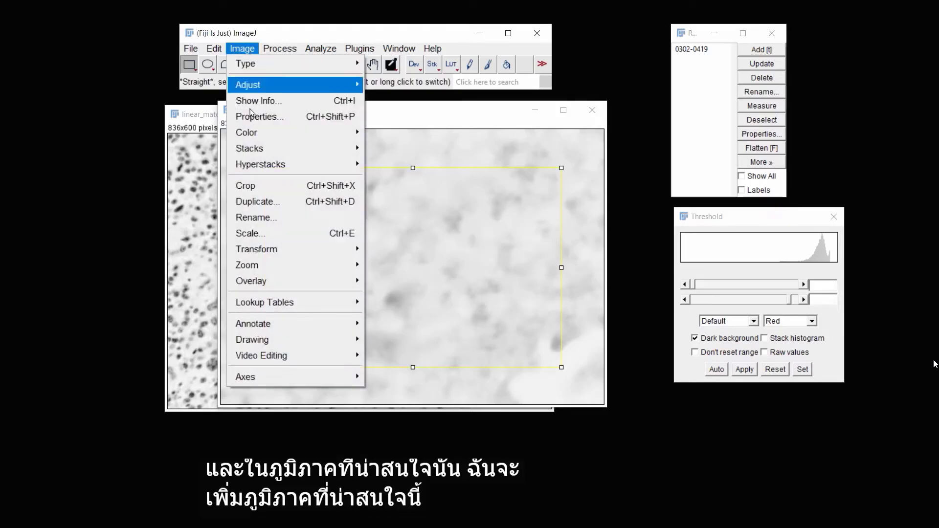
click(265, 184)
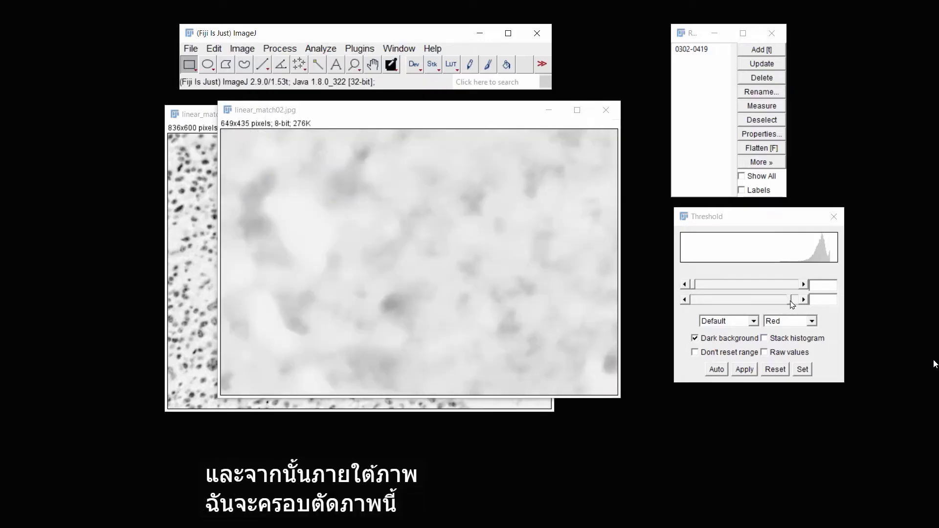
Set the threshold's upper limit to about 237 to highlight the tissue area of the cropped image
mouse_move(792, 301)
mouse_down()
mouse_move(710, 313)
mouse_move(791, 303)
mouse_up()
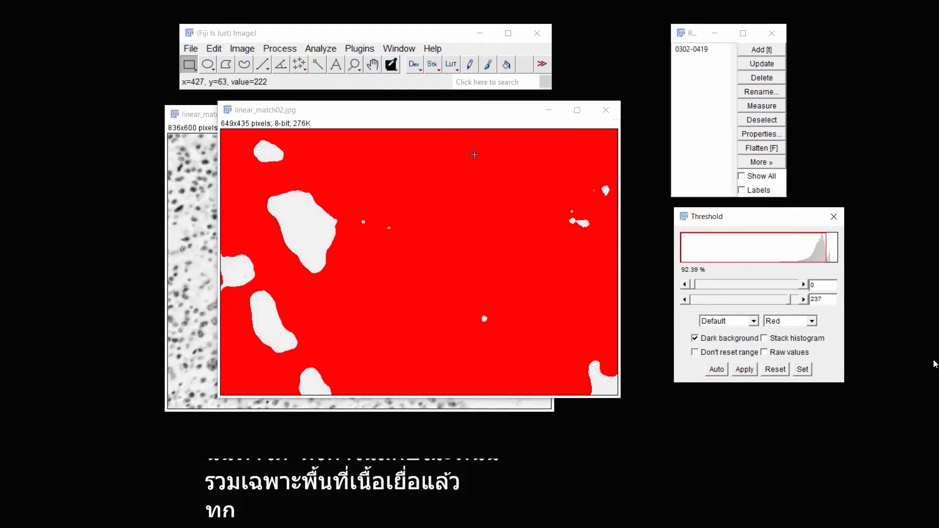
drag(432, 116, 252, 128)
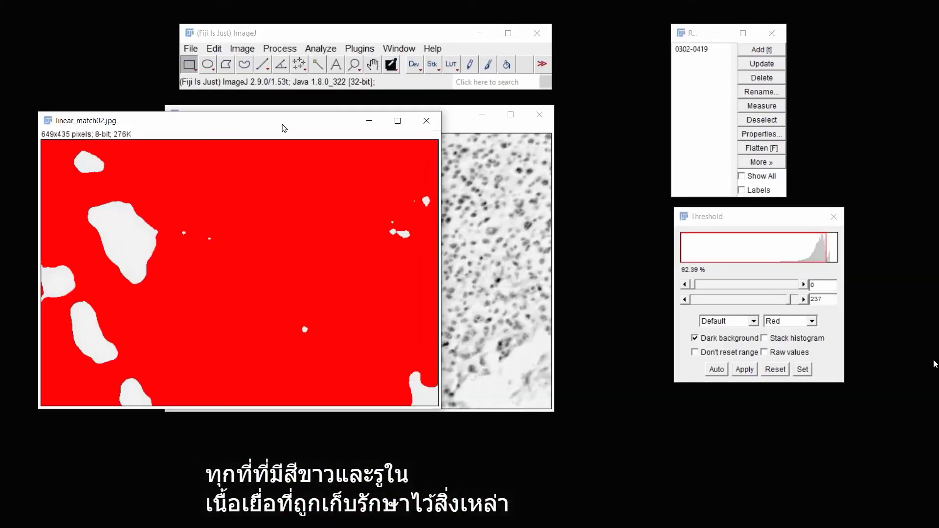
drag(283, 122, 641, 122)
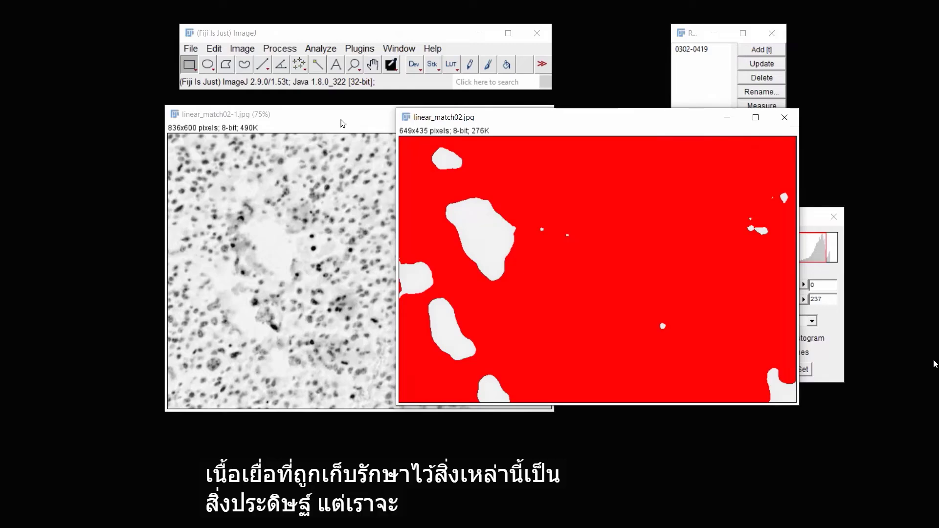
Apply the saved ROI to linear_match02-1.jpg and crop it to the same region
click(343, 122)
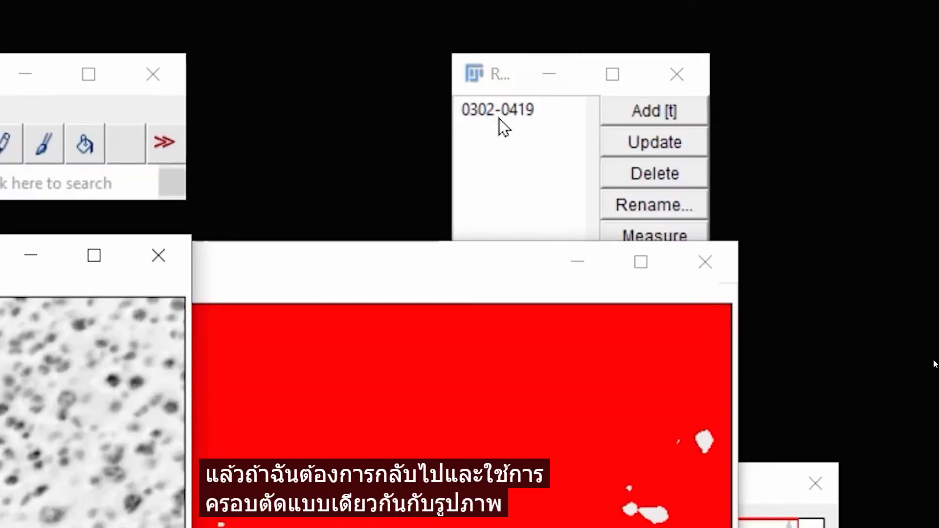
click(499, 113)
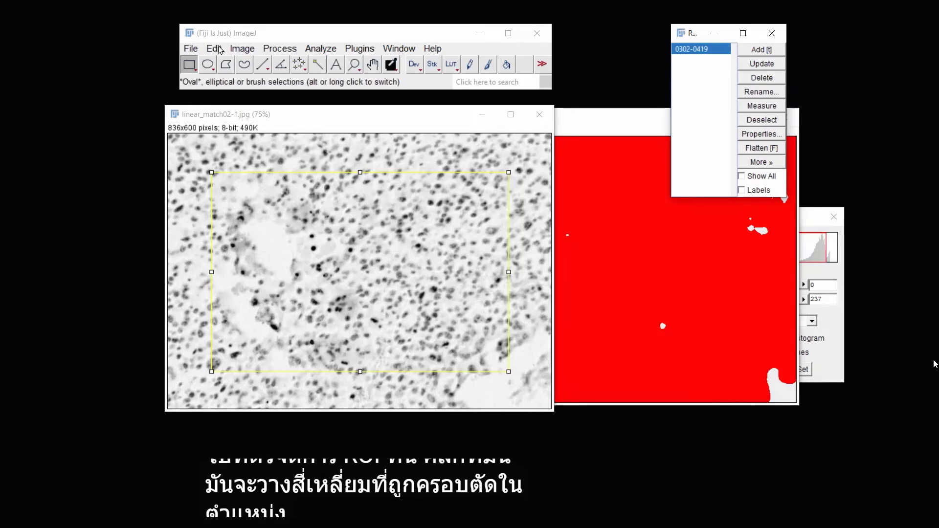
click(242, 49)
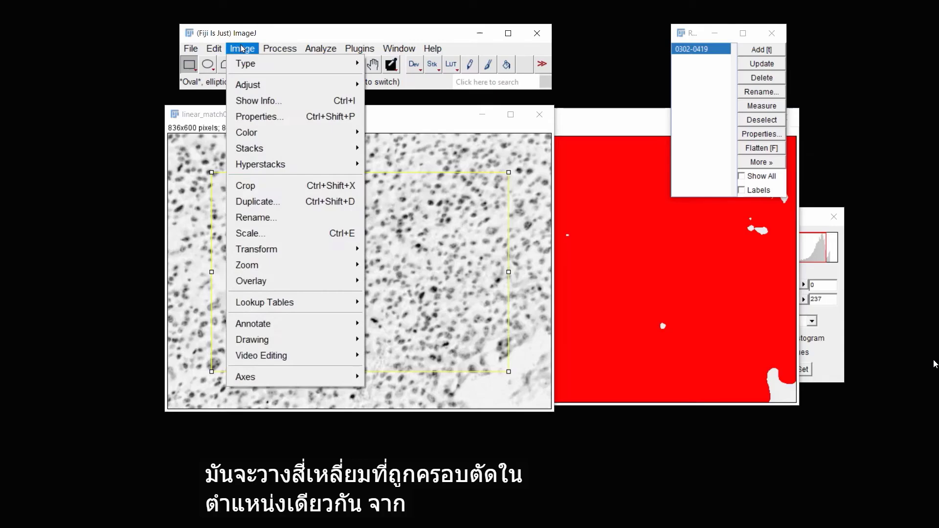
click(267, 185)
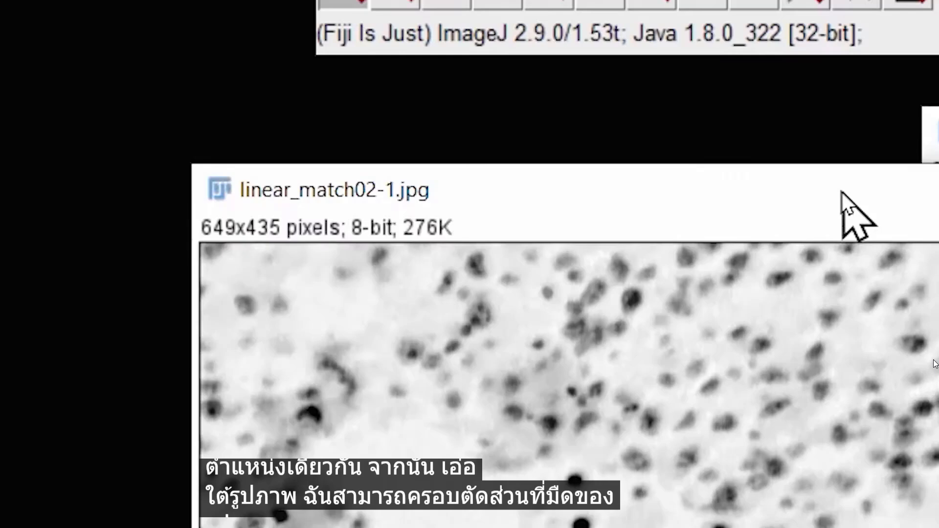
drag(841, 192, 863, 165)
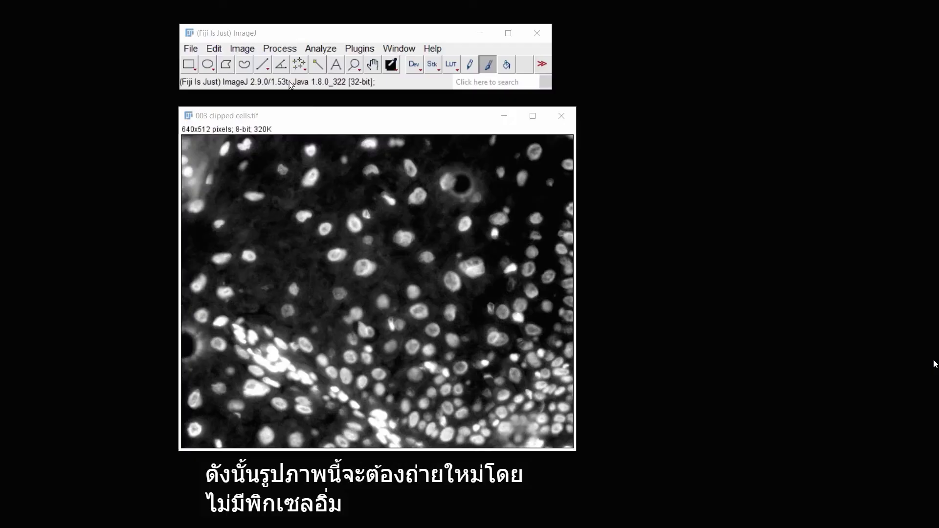
Duplicate the fluorescent image 003 clipped cells.tif, keeping the default title
click(280, 48)
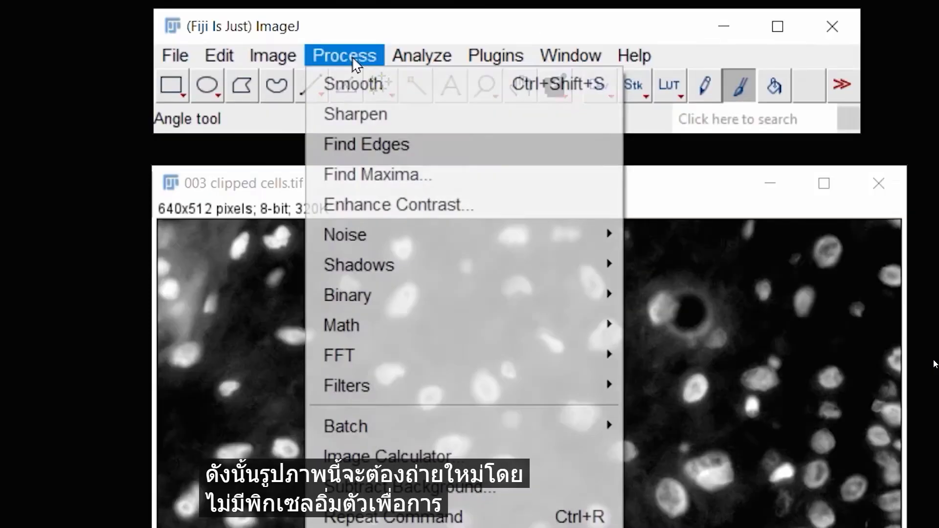
mouse_move(242, 49)
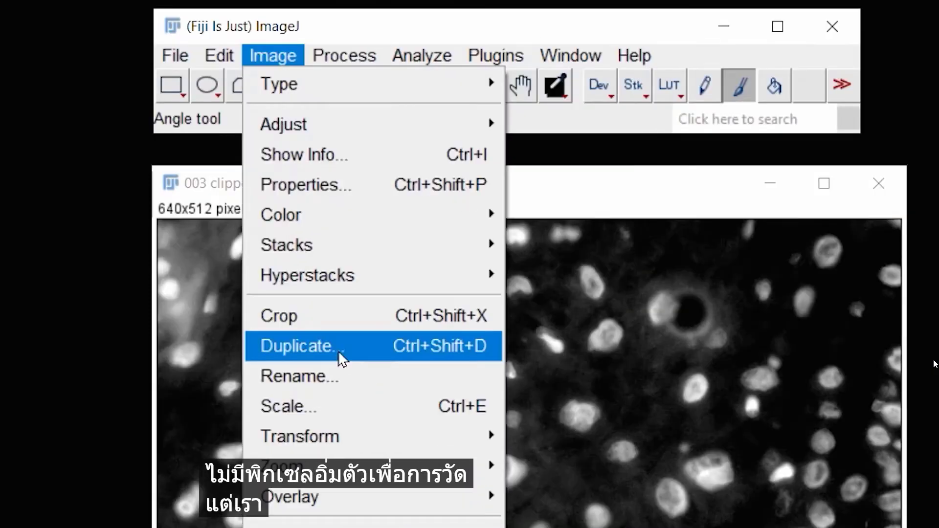
click(346, 349)
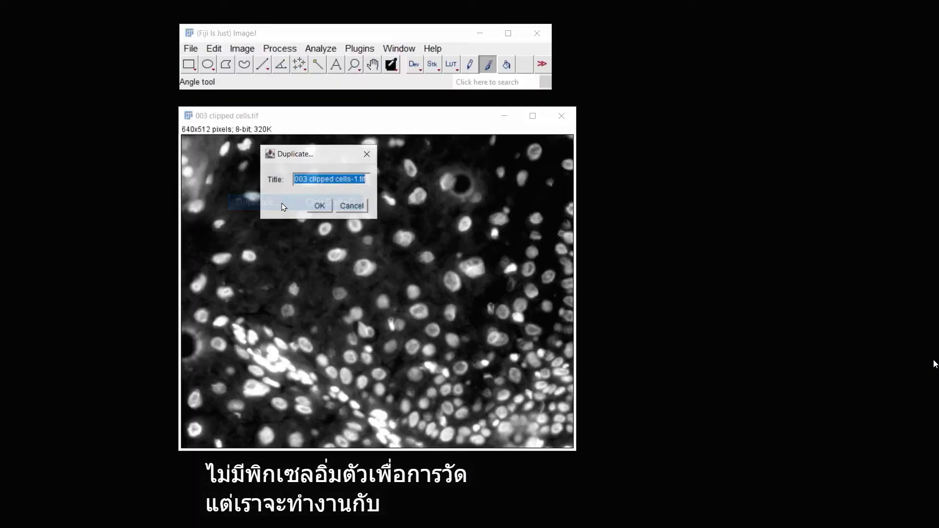
click(320, 206)
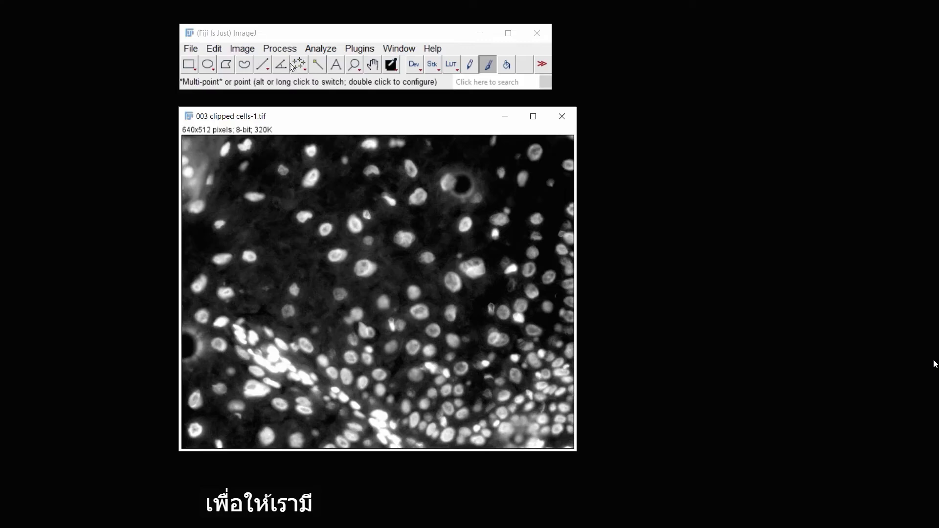
Preview Find Maxima points at prominence 20.00 on the duplicated fluorescent image, then cancel the dialog
click(280, 49)
click(330, 117)
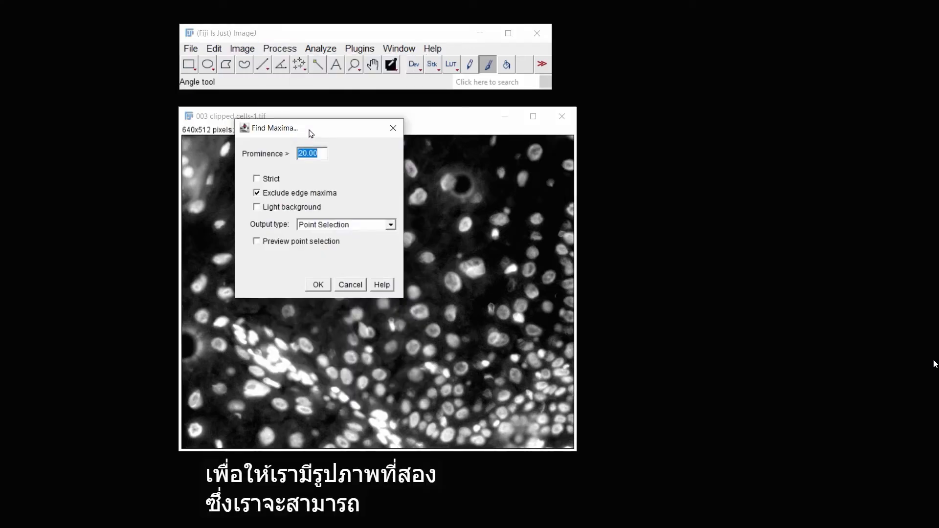
drag(312, 135, 677, 131)
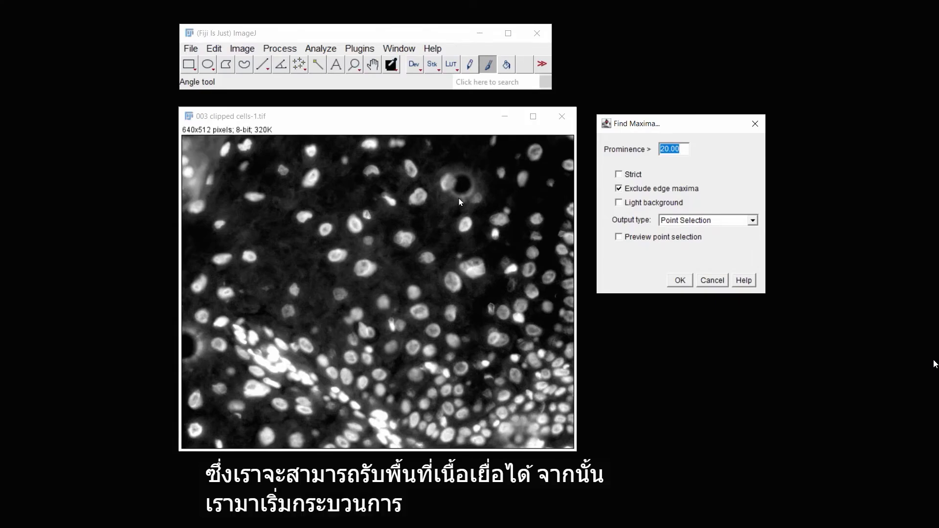
click(618, 237)
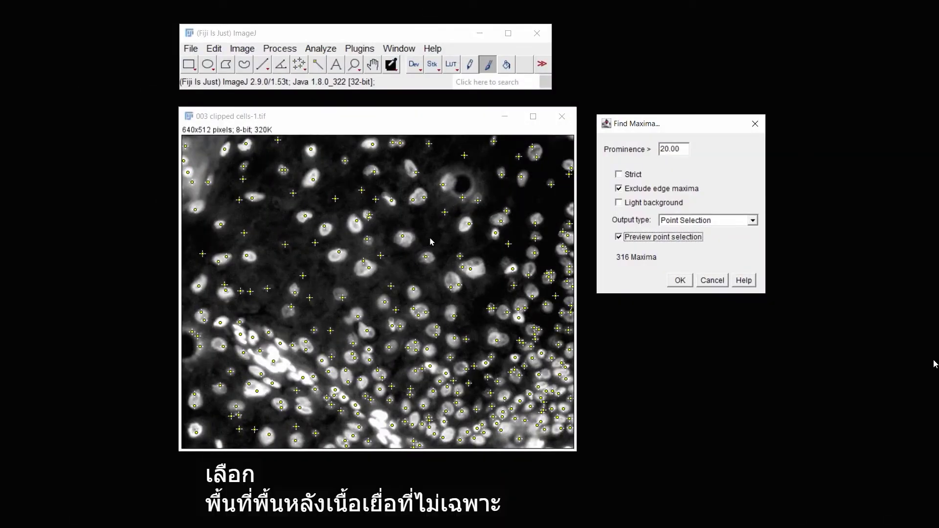
click(713, 281)
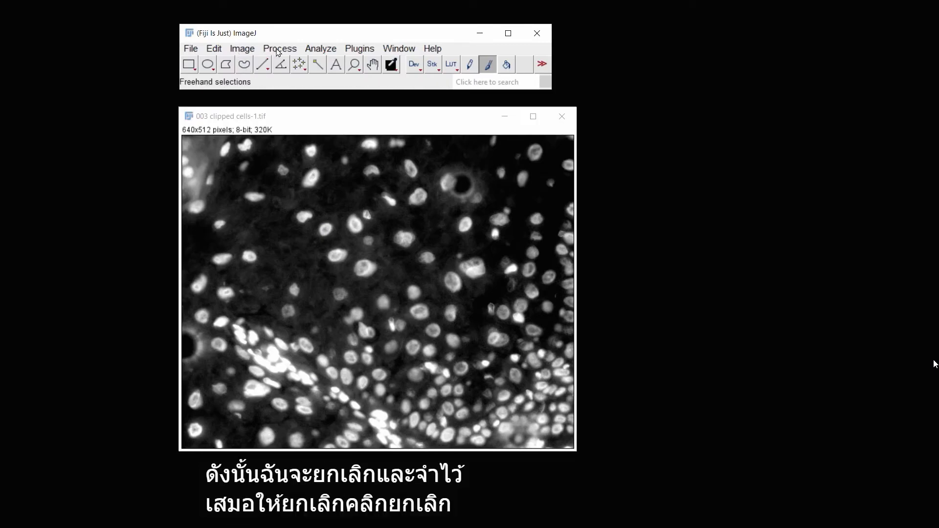
Raise the Brightness/Contrast minimum to about 55 and apply the lookup table to the duplicated image
click(249, 50)
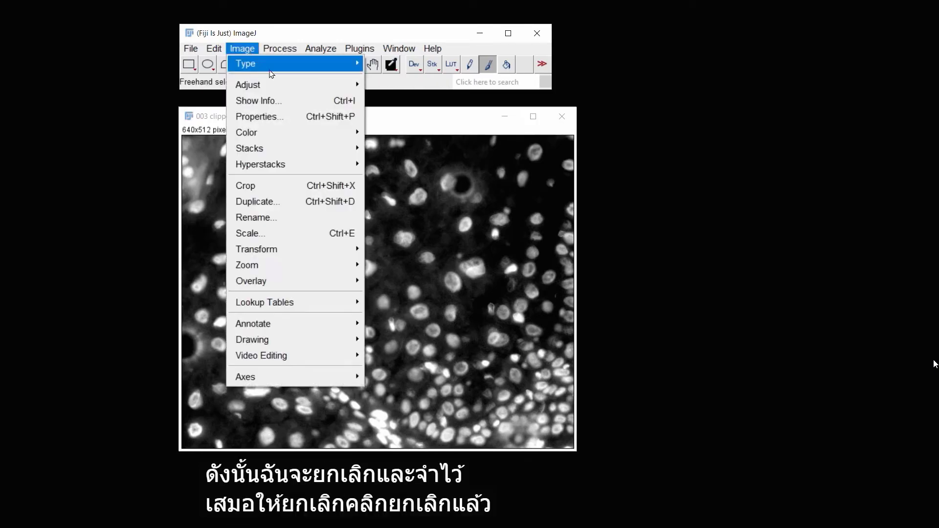
mouse_move(283, 83)
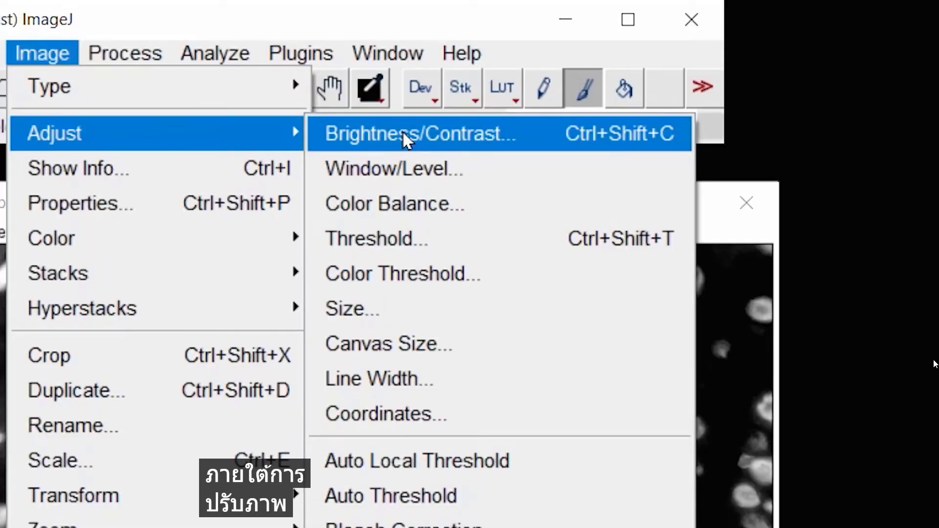
click(403, 132)
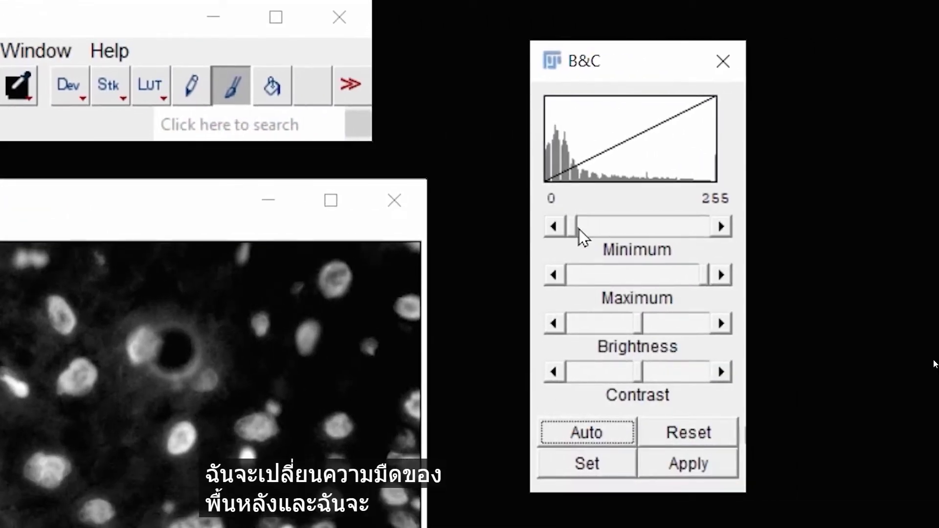
drag(579, 228, 603, 228)
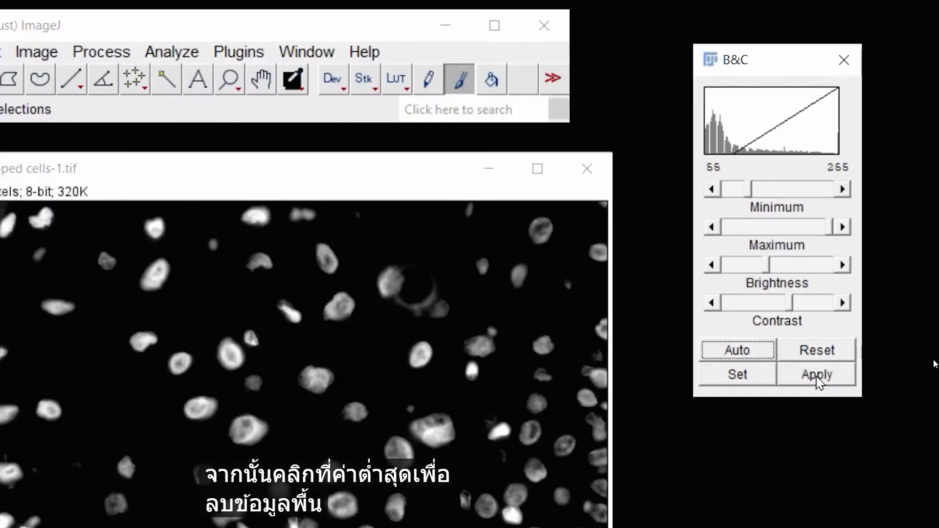
click(695, 237)
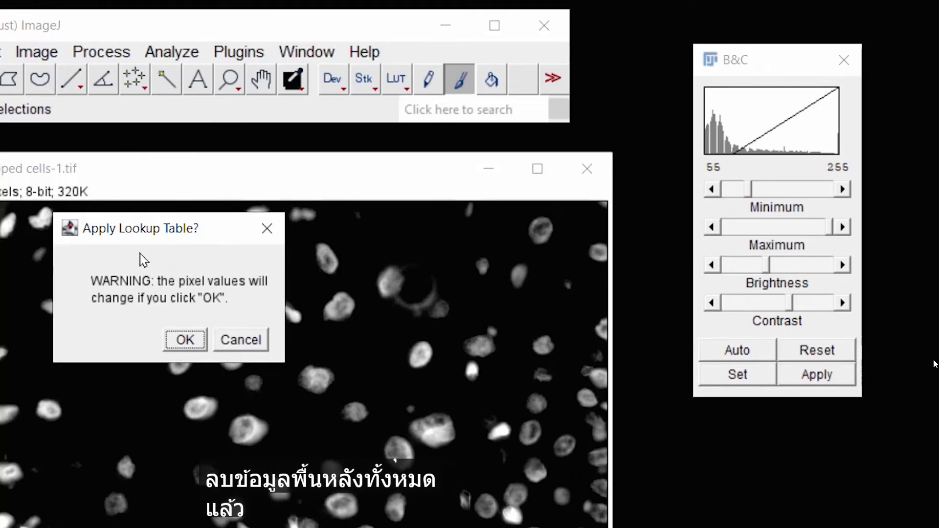
click(190, 338)
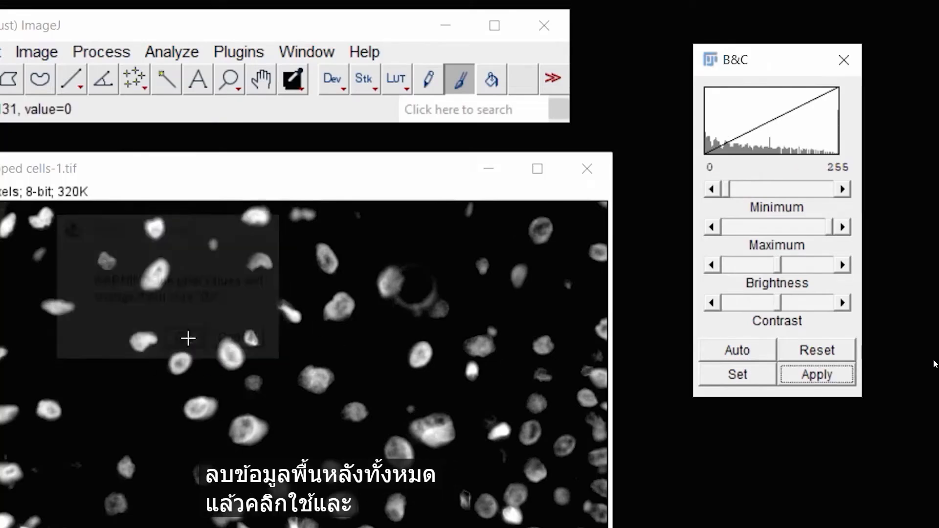
Preview Find Maxima points again at prominence 20.00 on the adjusted image, then cancel
click(101, 52)
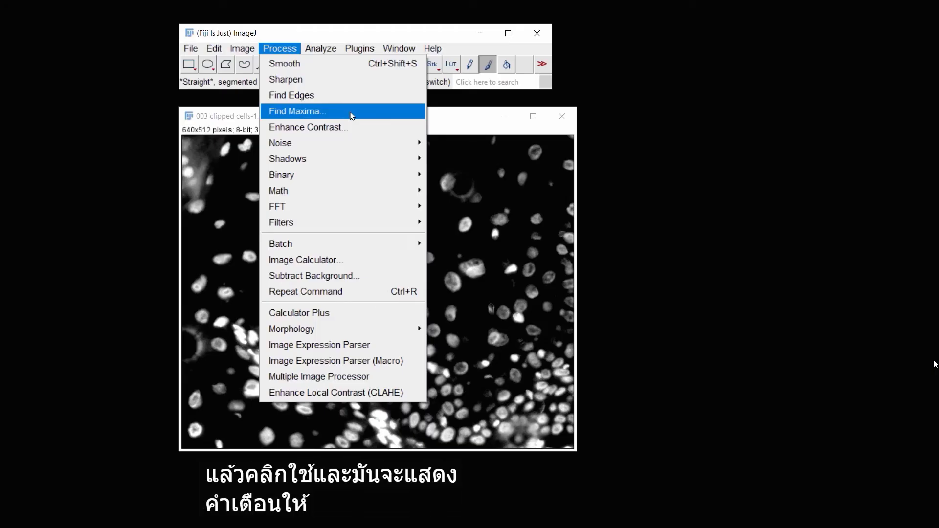
click(352, 116)
drag(356, 133, 720, 124)
click(622, 233)
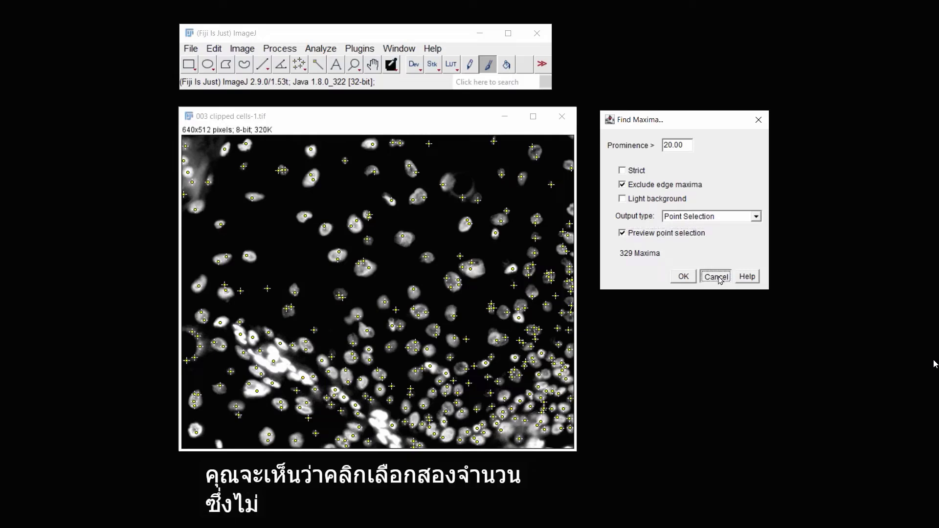
click(717, 277)
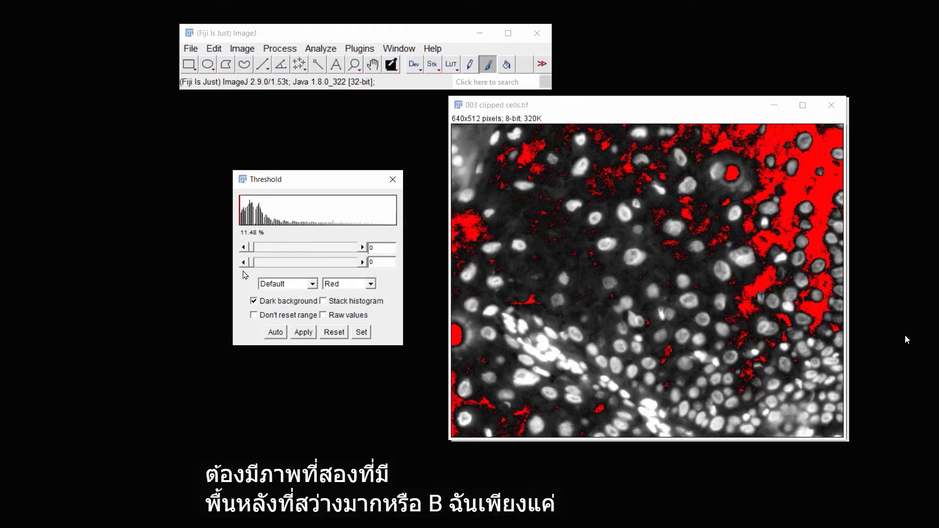
Set the threshold to cover the whole 003 clipped cells.tif image and measure it
mouse_move(253, 249)
mouse_down()
mouse_move(359, 247)
mouse_move(251, 247)
mouse_up()
click(321, 48)
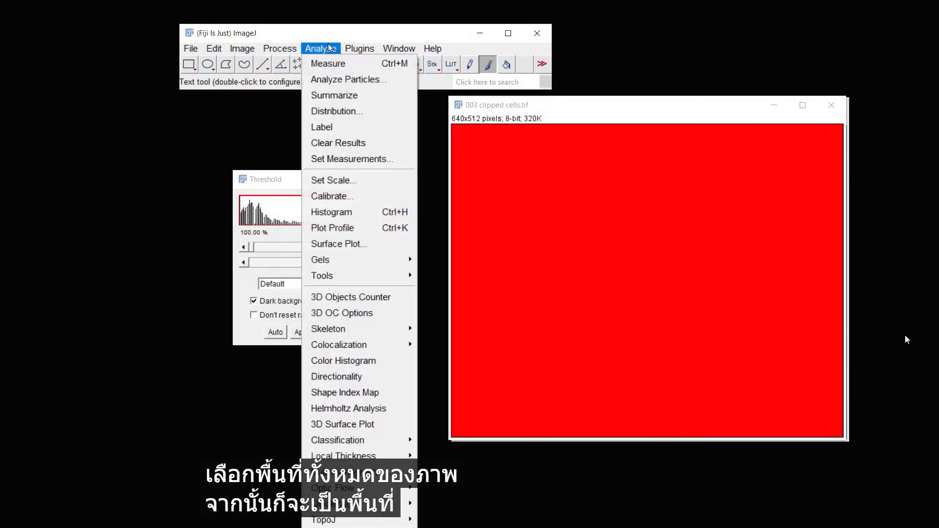
click(341, 65)
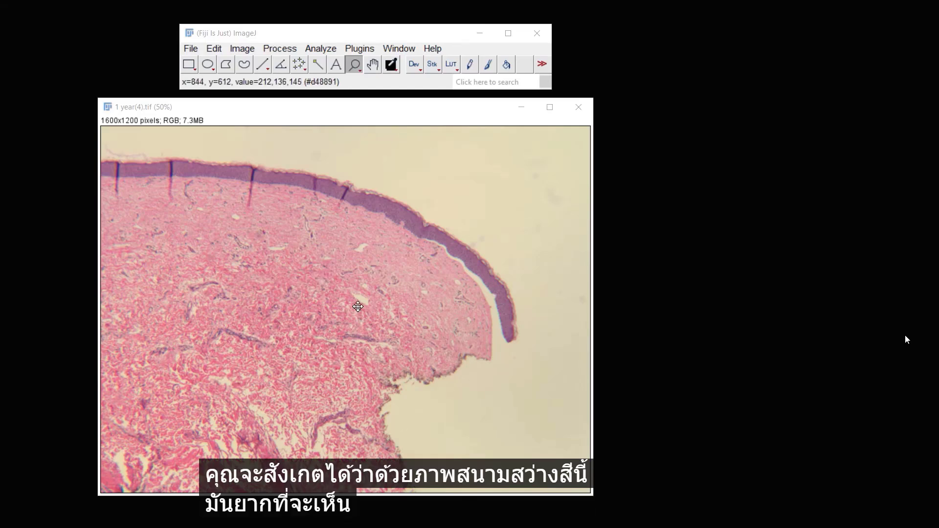
Split 1 year(4).tif into its colour channels and close the blue channel window
click(241, 48)
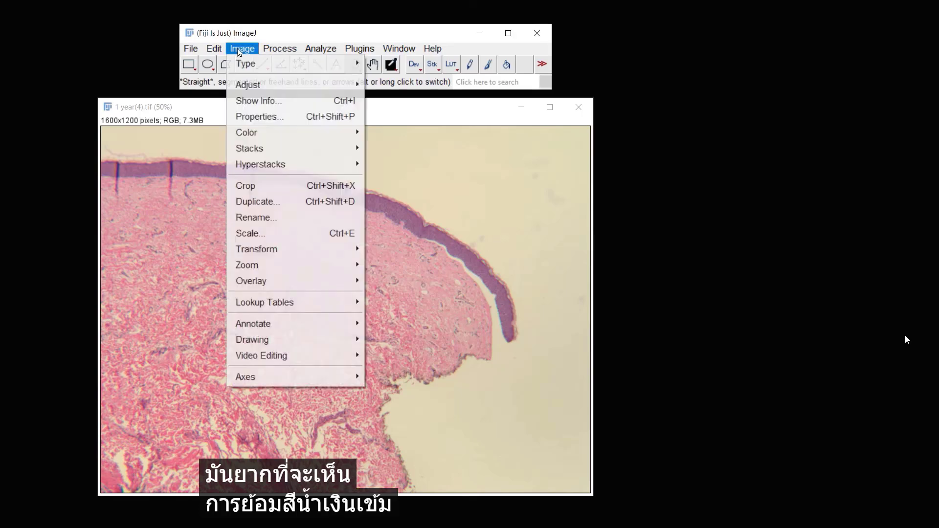
mouse_move(360, 136)
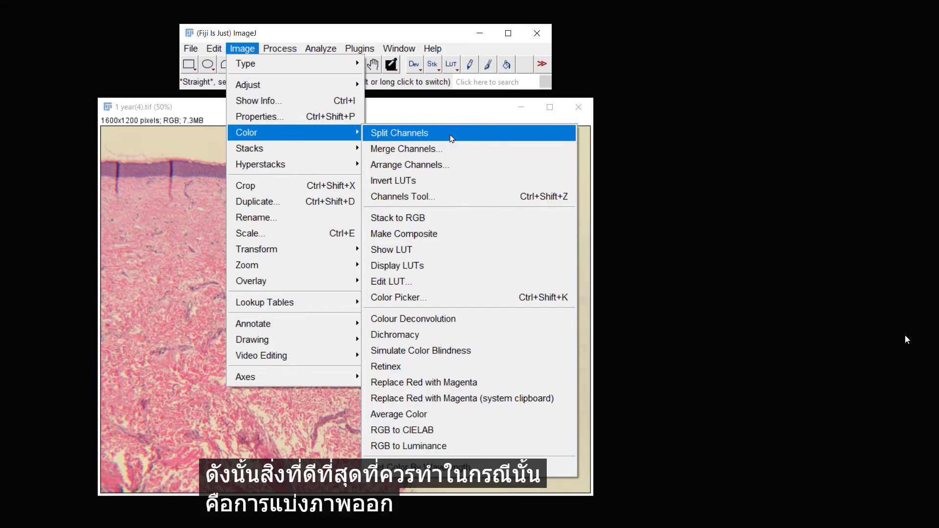
click(451, 138)
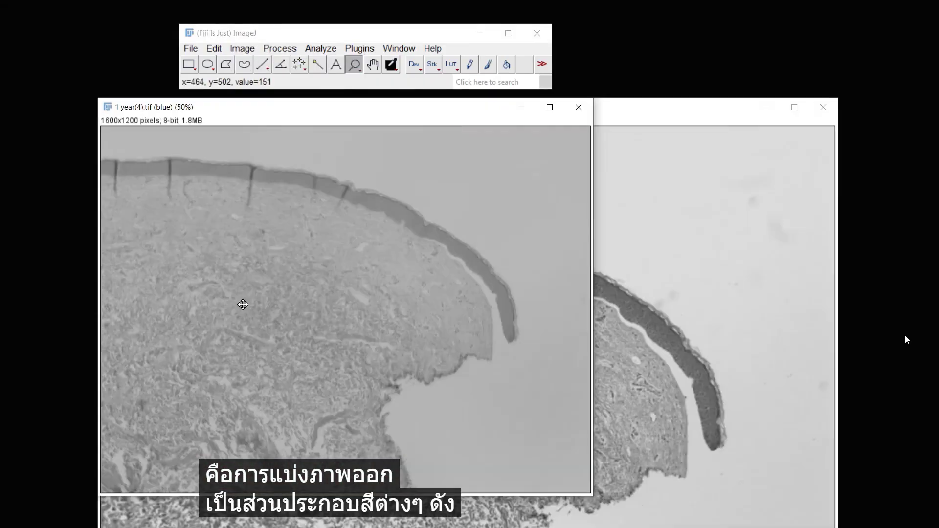
click(582, 108)
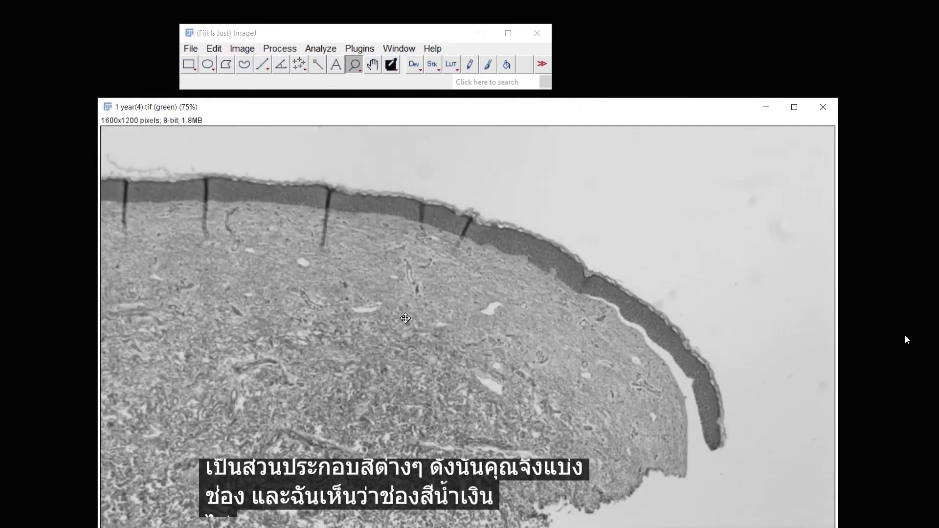
Switch to the red channel image and draw a freehand outline around the dermis region of interest
right_click(405, 318)
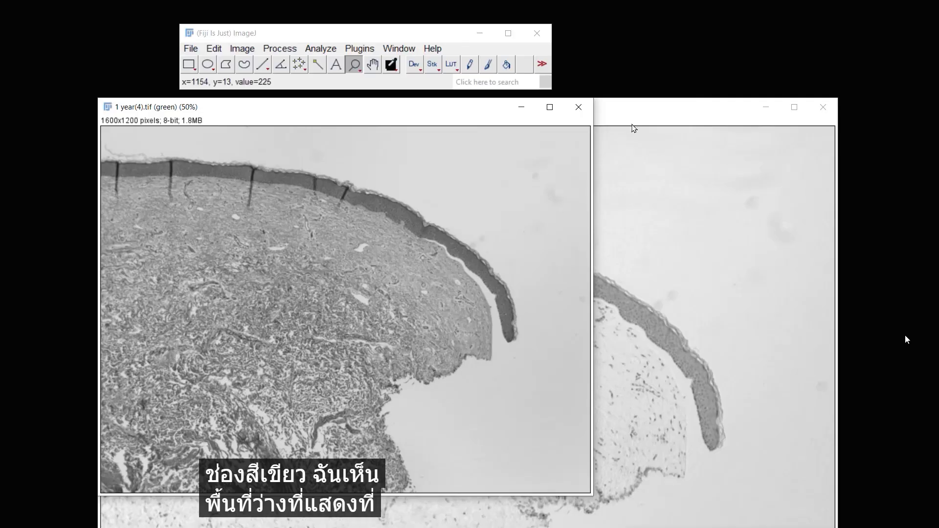
click(637, 115)
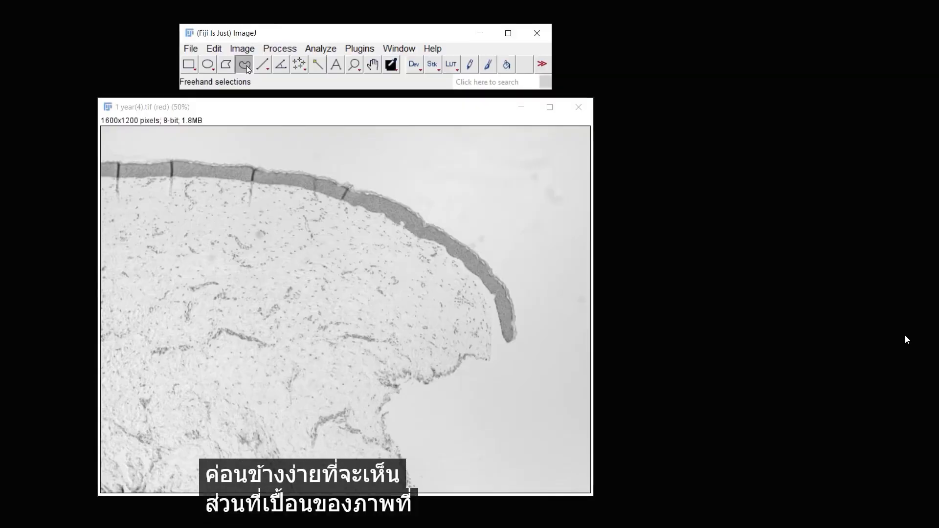
click(245, 65)
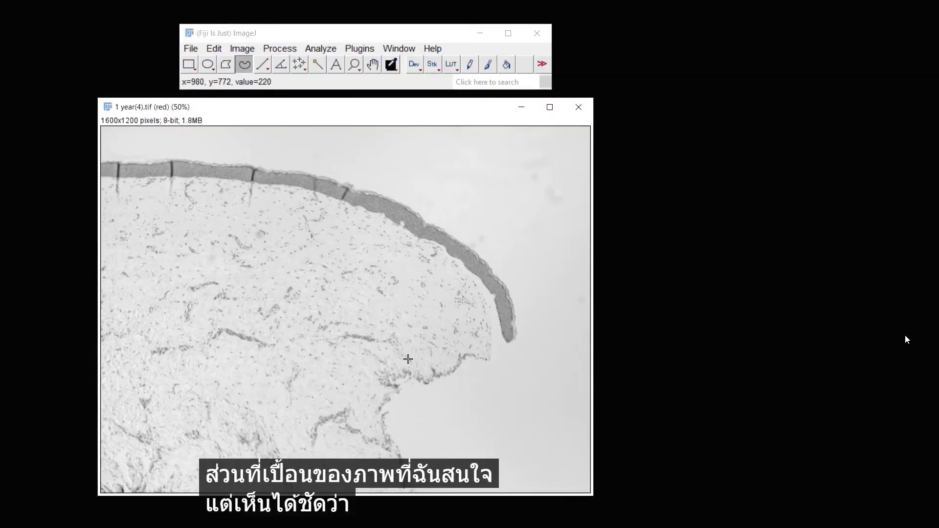
mouse_move(449, 280)
mouse_down()
mouse_move(306, 212)
mouse_move(160, 191)
mouse_move(112, 262)
mouse_up()
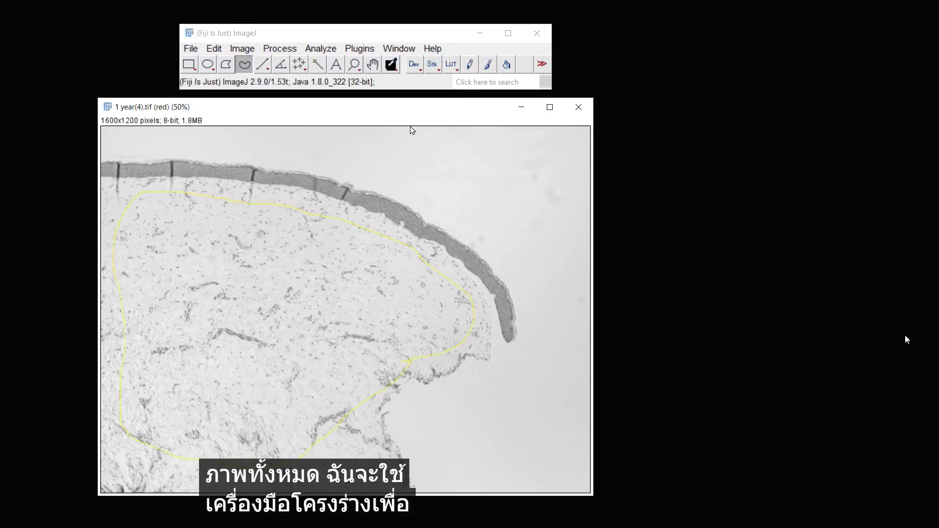
Add the freehand outline to the ROI Manager
click(322, 50)
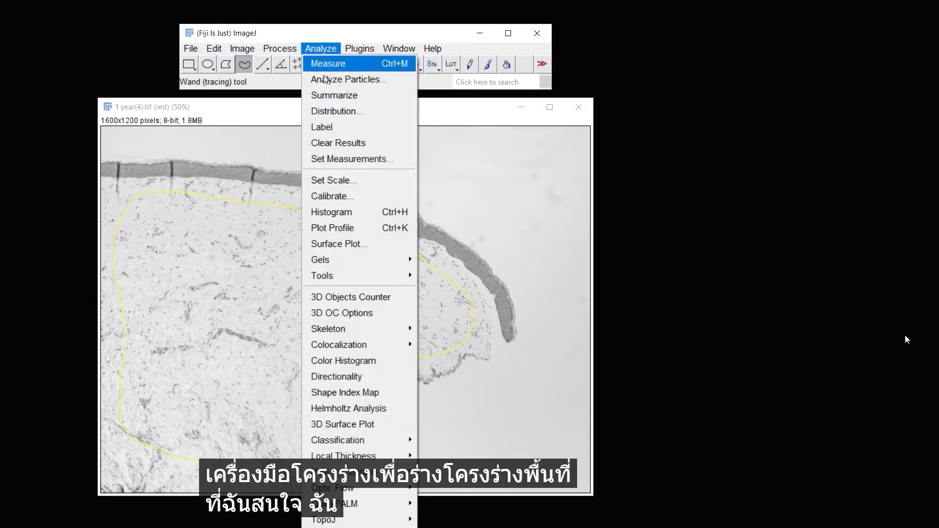
mouse_move(388, 275)
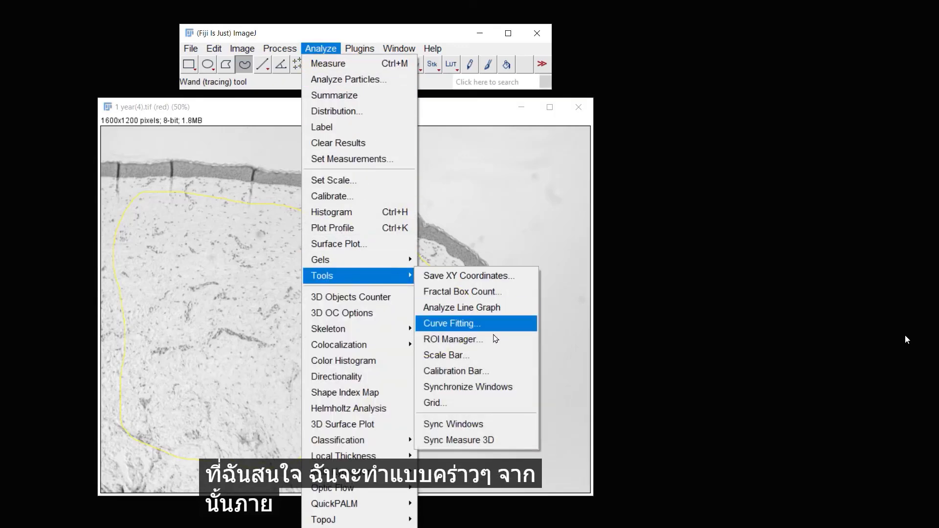
click(494, 338)
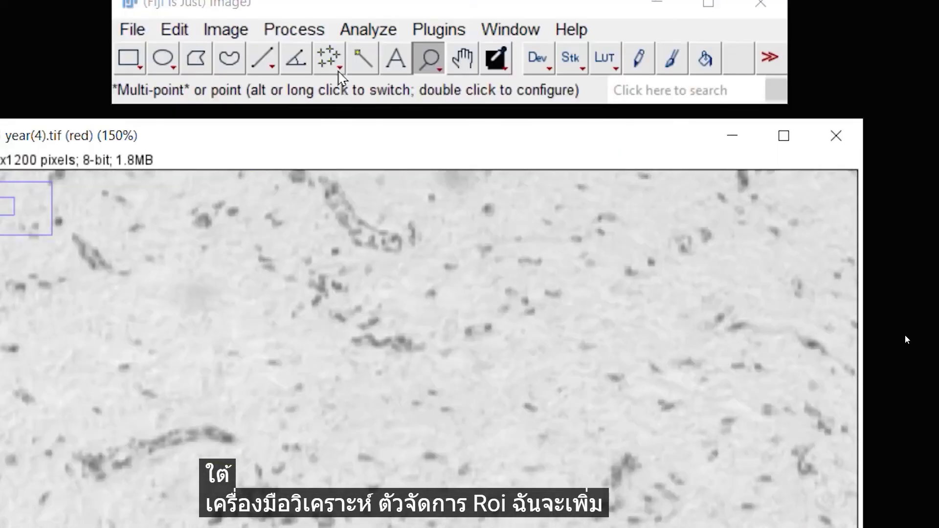
Preview Find Maxima points at prominence 25.00 with light background on the red channel
click(279, 49)
click(326, 143)
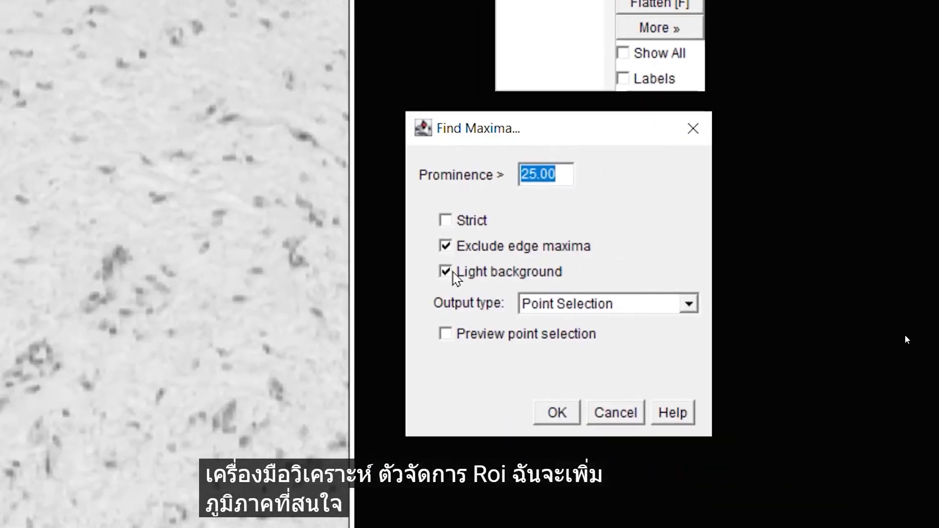
click(445, 334)
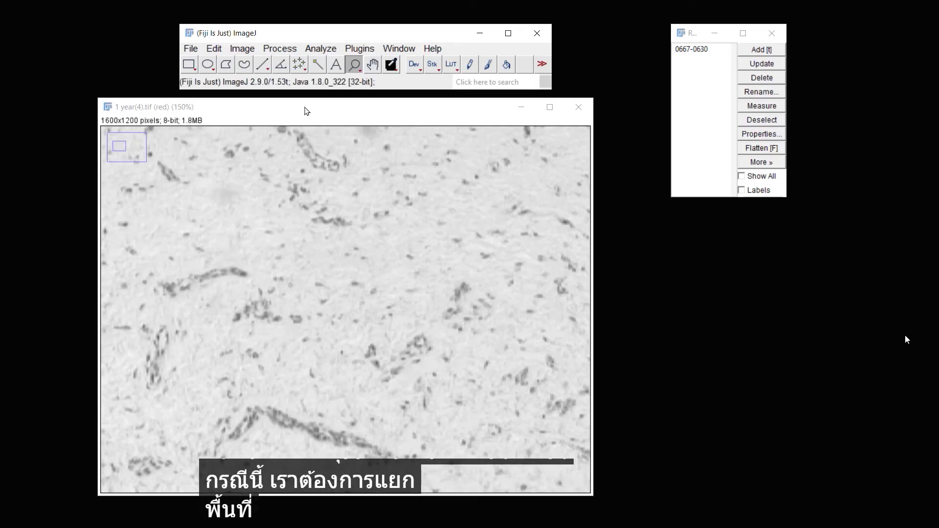
Apply an Unsharp Mask with radius 1.0 pixels and mask weight 0.60 to the red channel
click(282, 49)
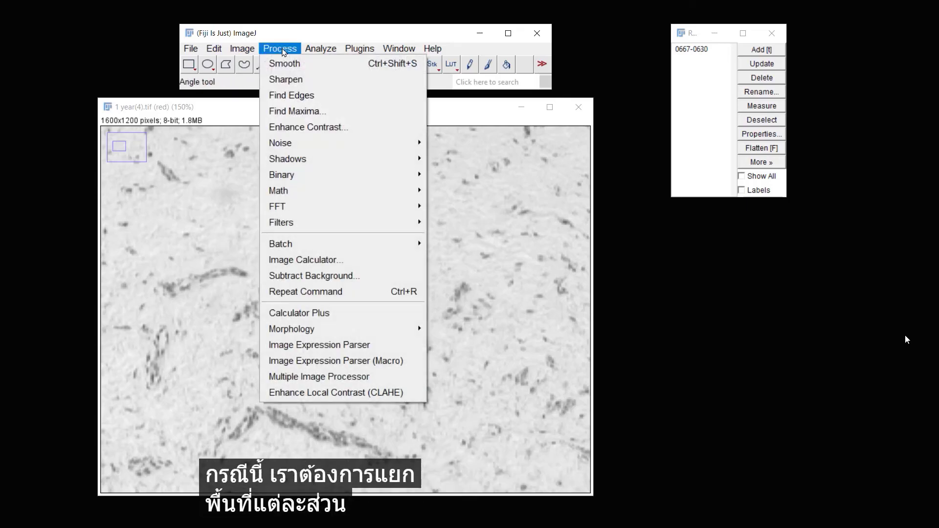
mouse_move(391, 233)
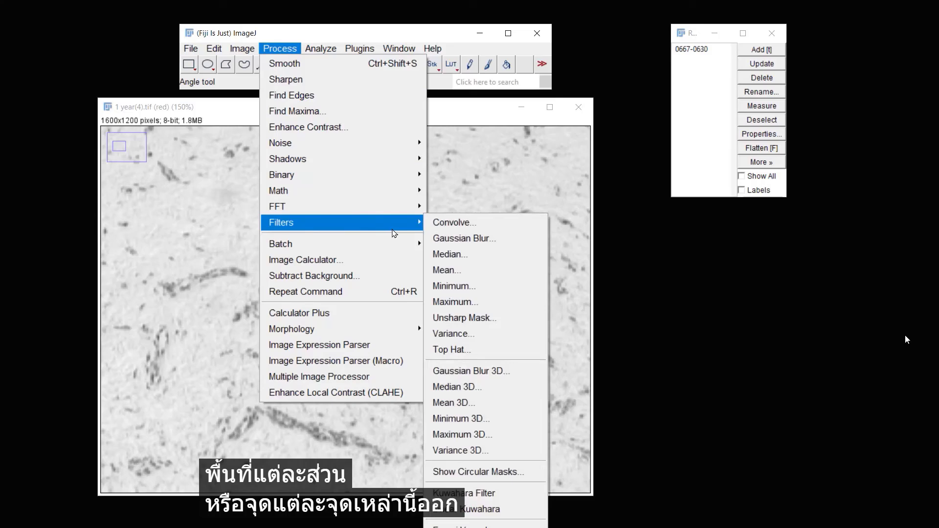
click(524, 320)
drag(337, 148, 726, 224)
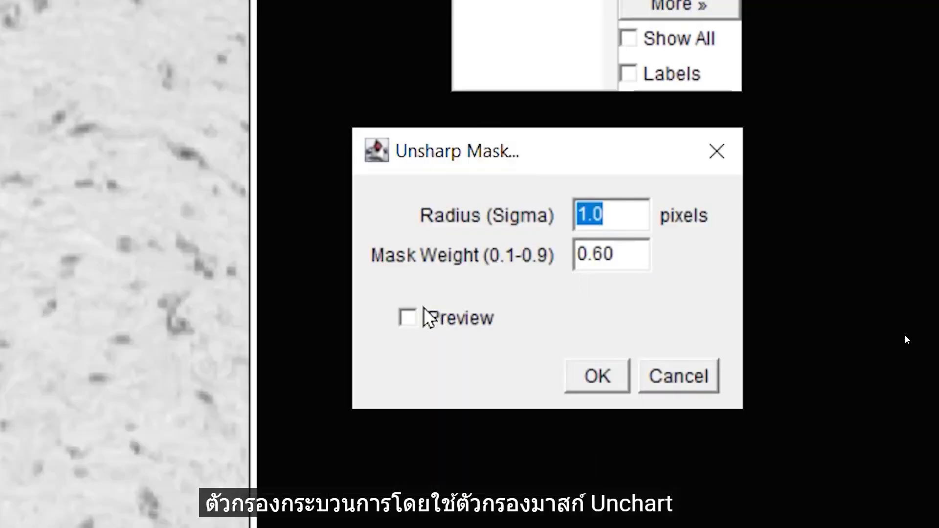
click(408, 318)
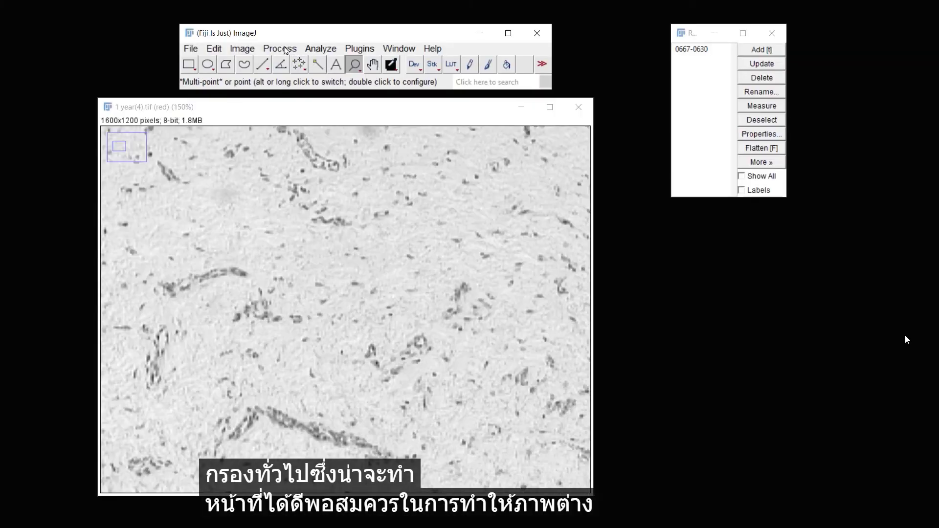
Preview Find Maxima points at prominence 25.00 with light background on the sharpened red channel
click(285, 49)
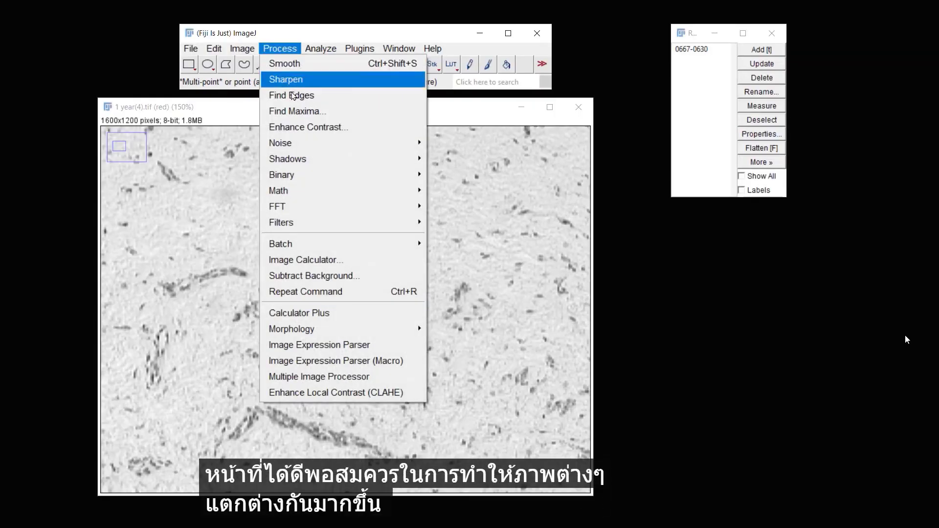
click(294, 111)
drag(304, 127, 694, 227)
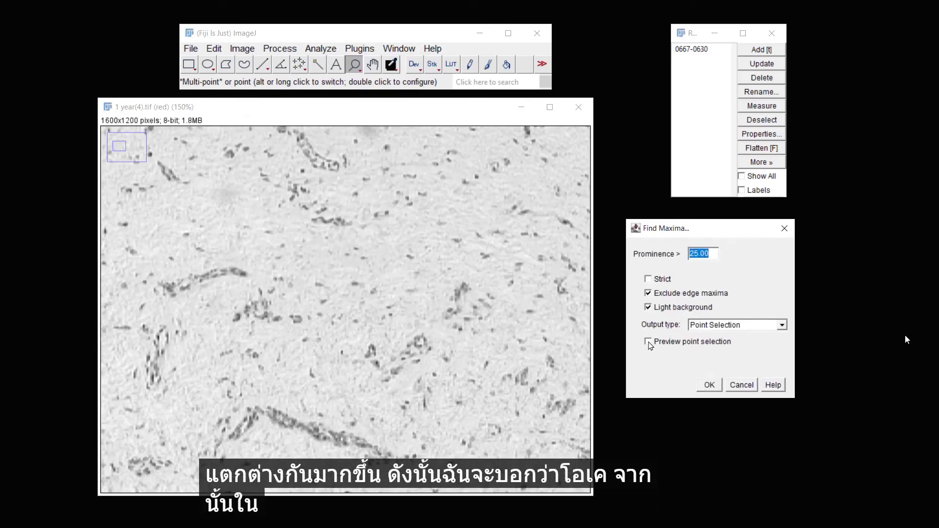
click(648, 342)
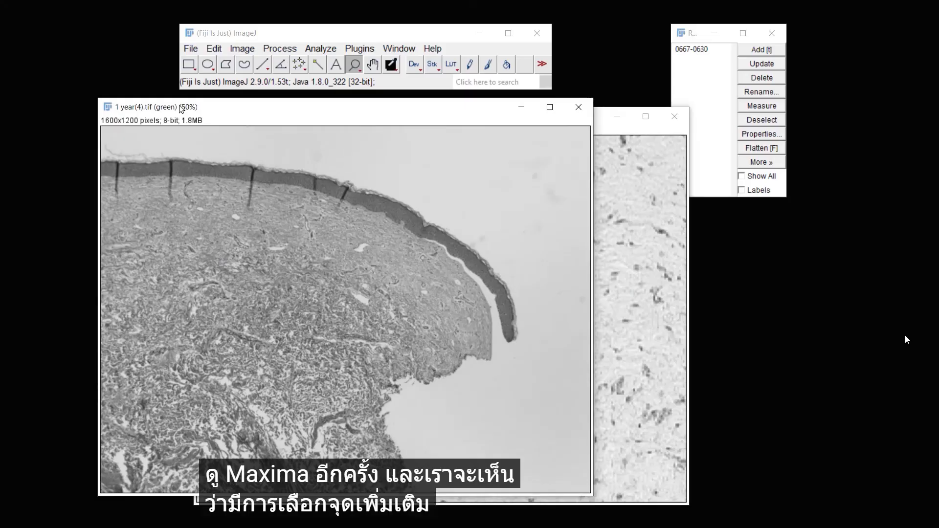
Enhance the contrast of the 024a target color match image with 0.30% saturated pixels and Normalize on
mouse_move(927, 295)
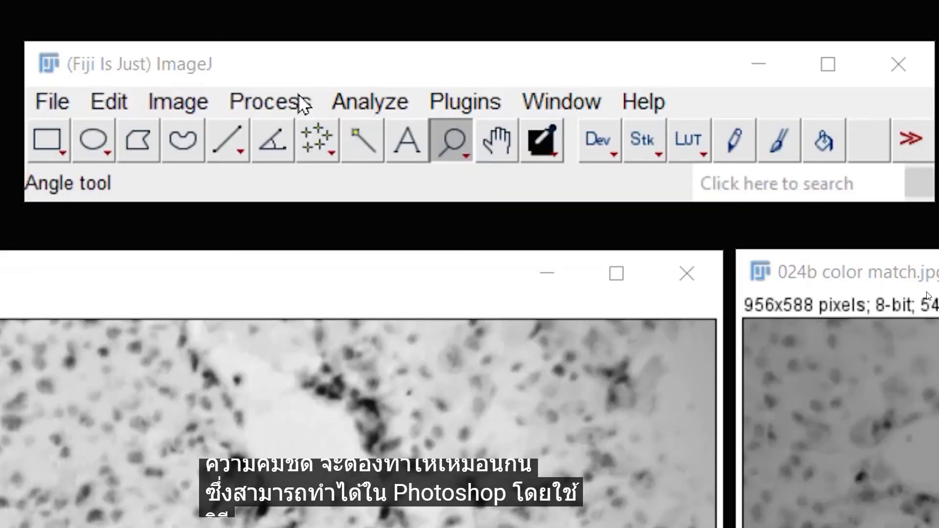
click(291, 48)
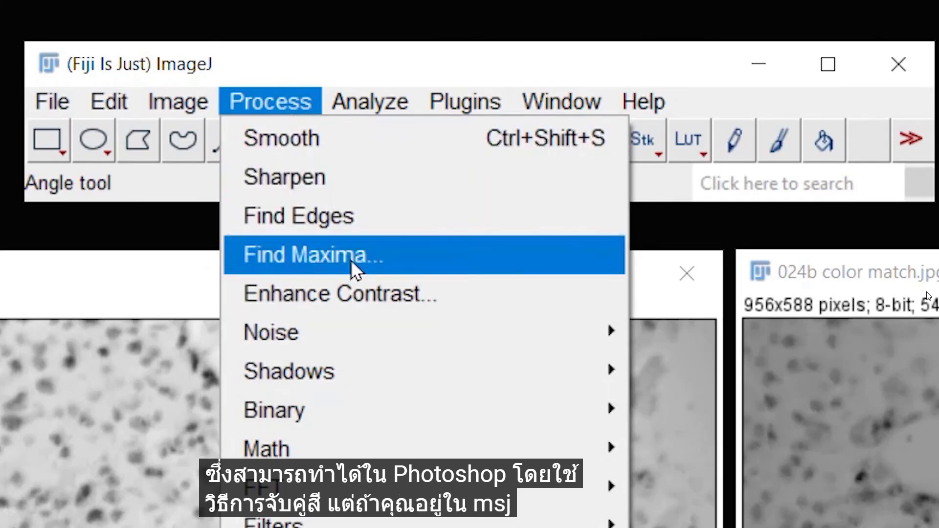
click(357, 281)
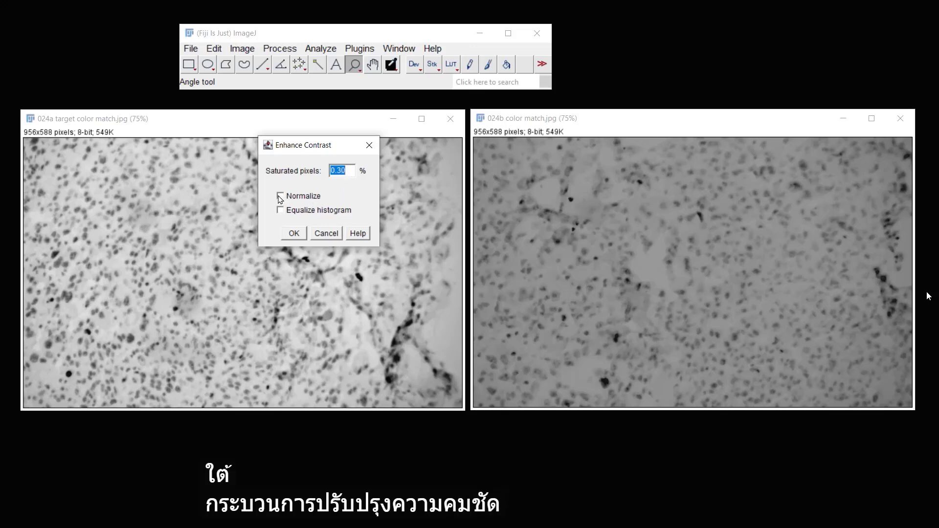
click(299, 234)
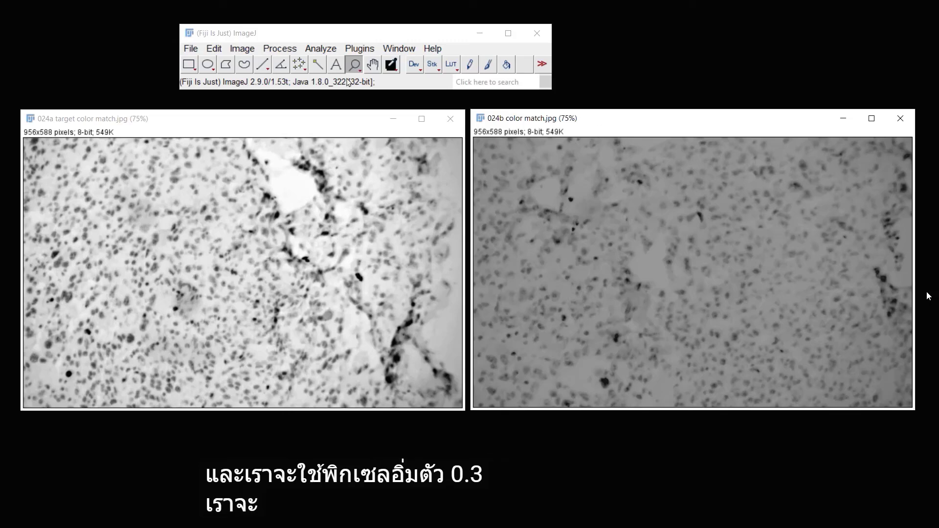
Apply Enhance Contrast with 0.30% saturated pixels to the 024b color match image
click(289, 50)
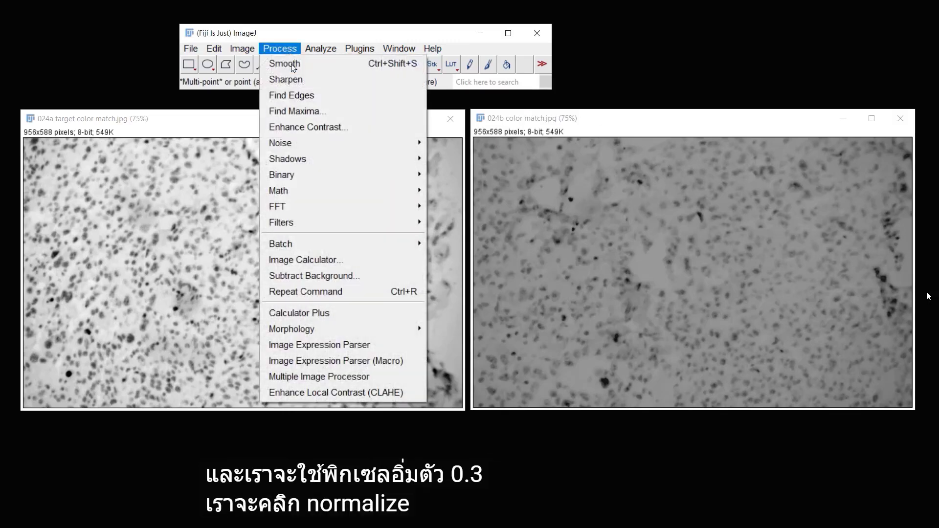
click(303, 124)
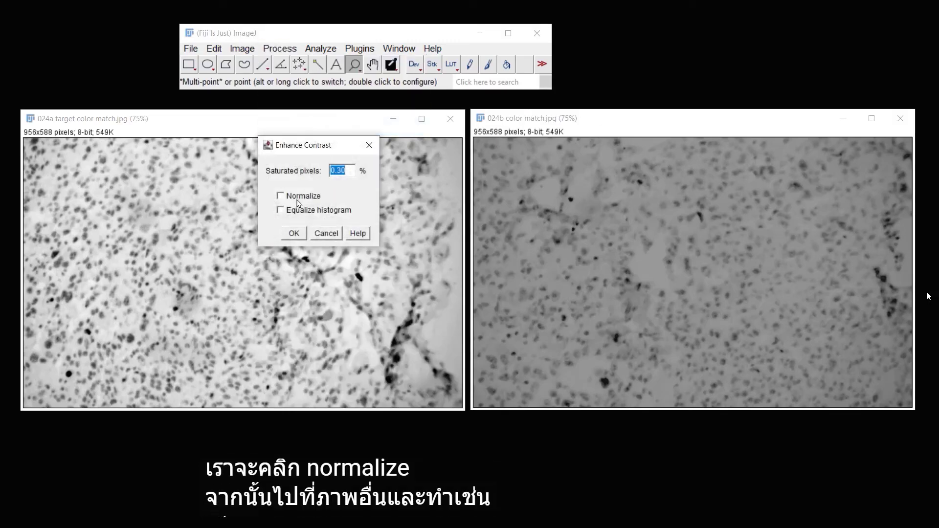
click(294, 233)
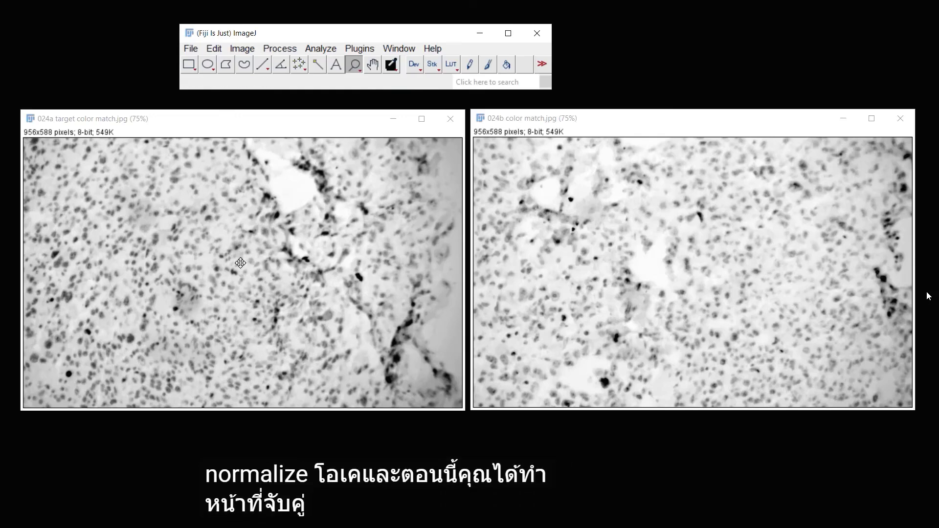
Open the Macro Recorder to start recording the processing steps as a macro
mouse_move(932, 281)
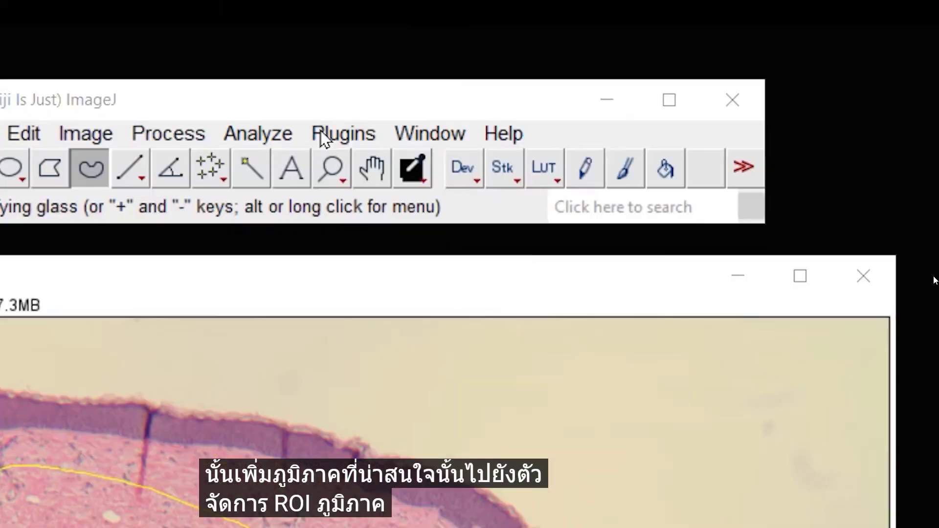
click(322, 140)
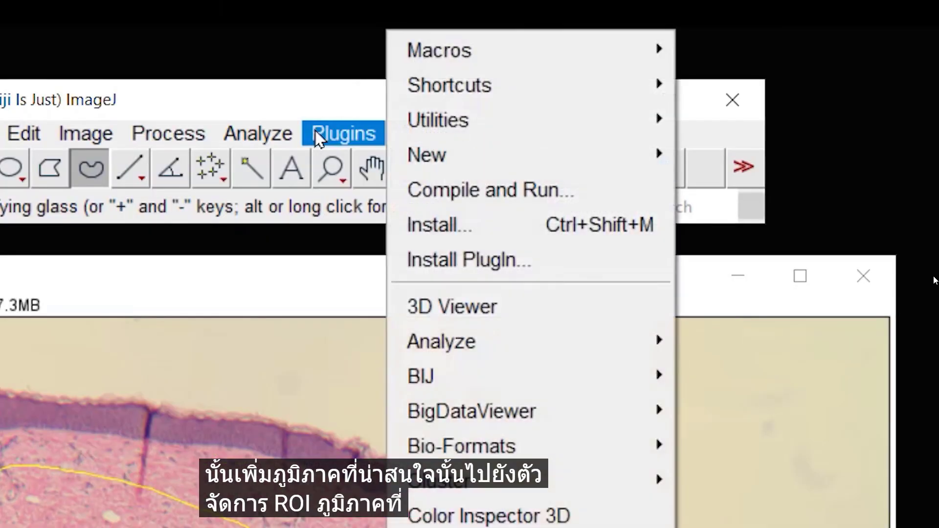
mouse_move(543, 63)
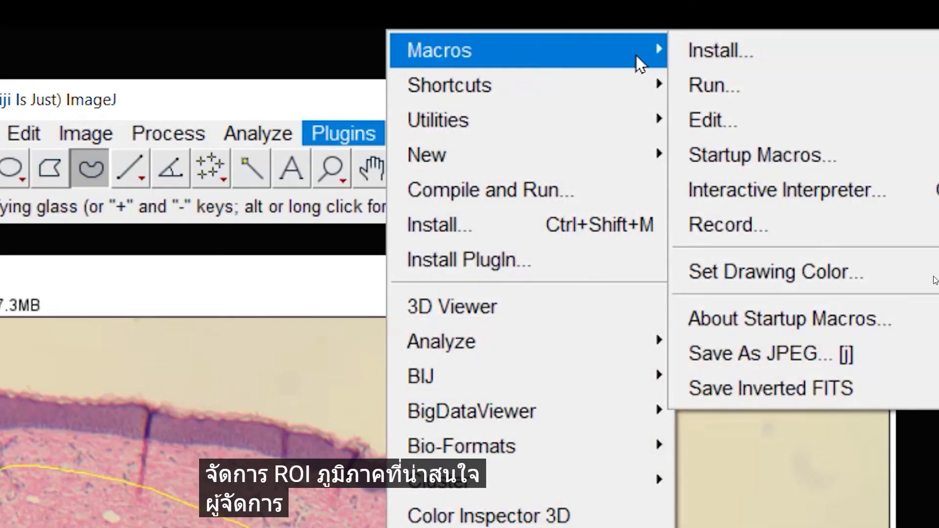
click(818, 224)
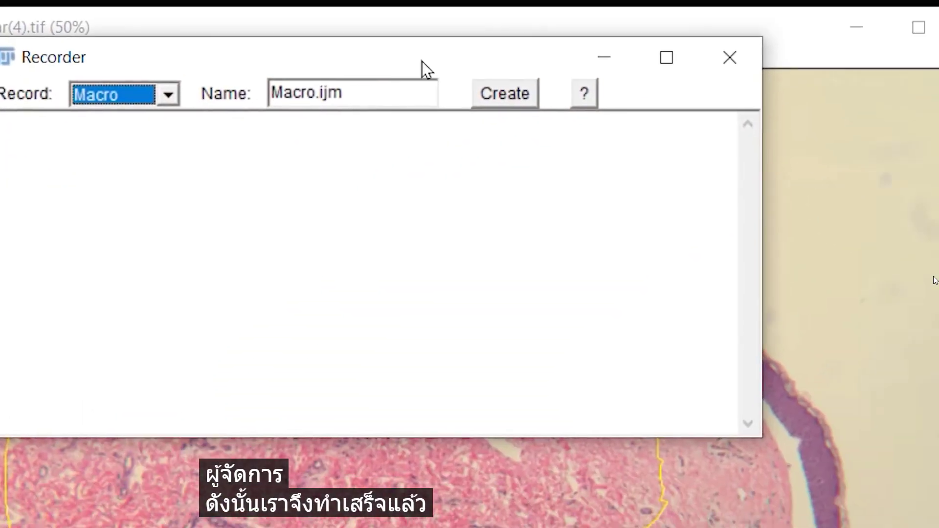
Set a Default dark threshold of 0 to 179 on the green channel image
drag(463, 210, 534, 66)
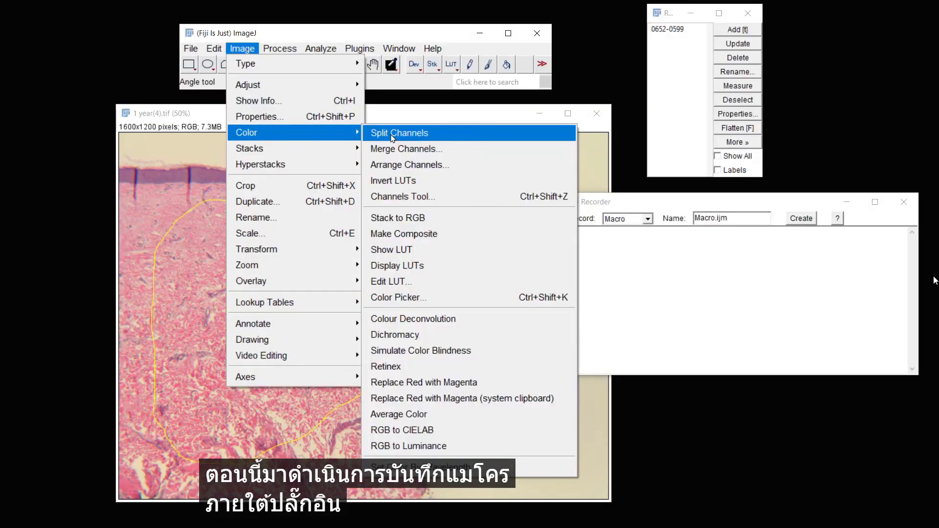
click(429, 132)
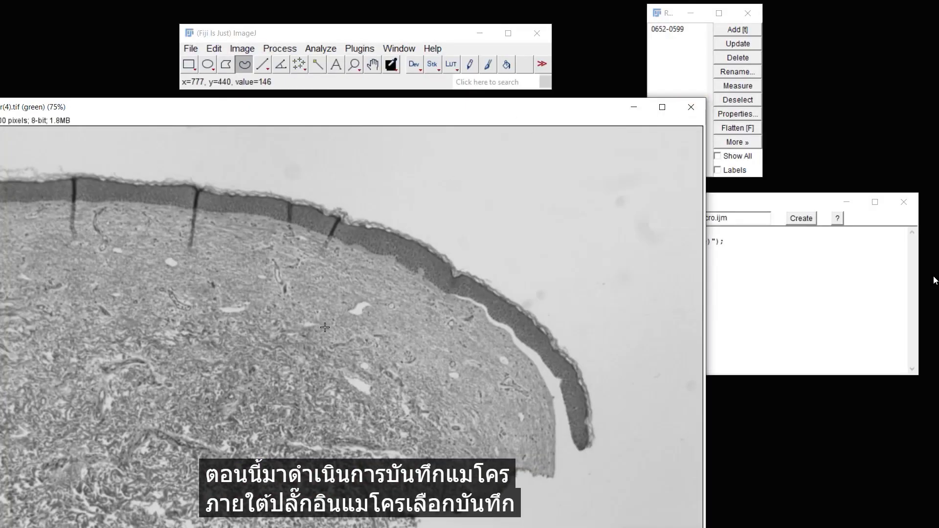
click(353, 65)
right_click(317, 326)
drag(197, 106, 278, 109)
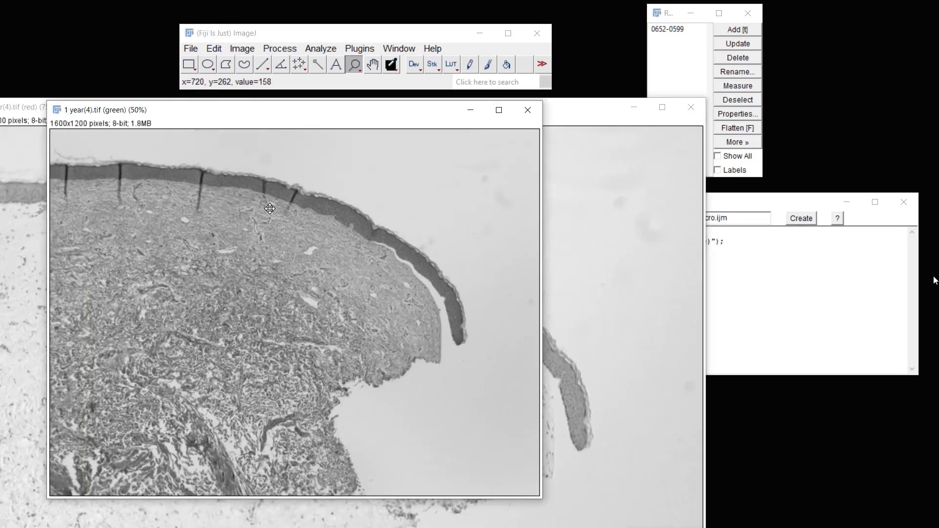
click(242, 49)
click(386, 117)
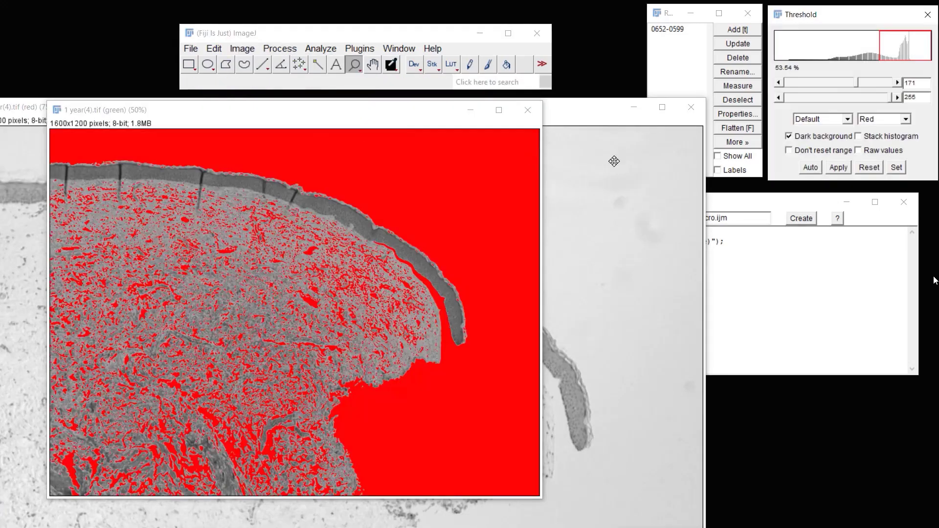
mouse_move(859, 97)
mouse_down()
mouse_move(879, 101)
mouse_move(858, 102)
mouse_up()
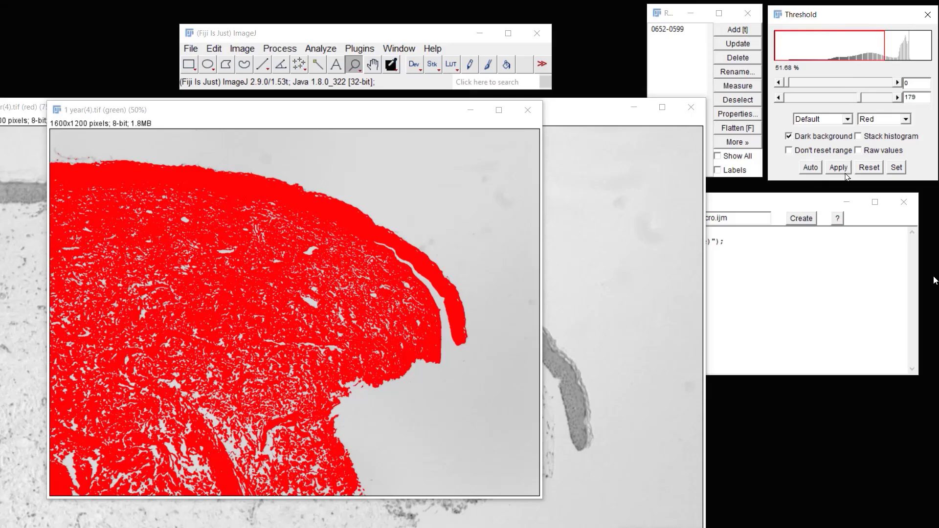
click(734, 31)
key(Return)
Select the stored ROI on the green channel, measure it, and close the green image
click(678, 30)
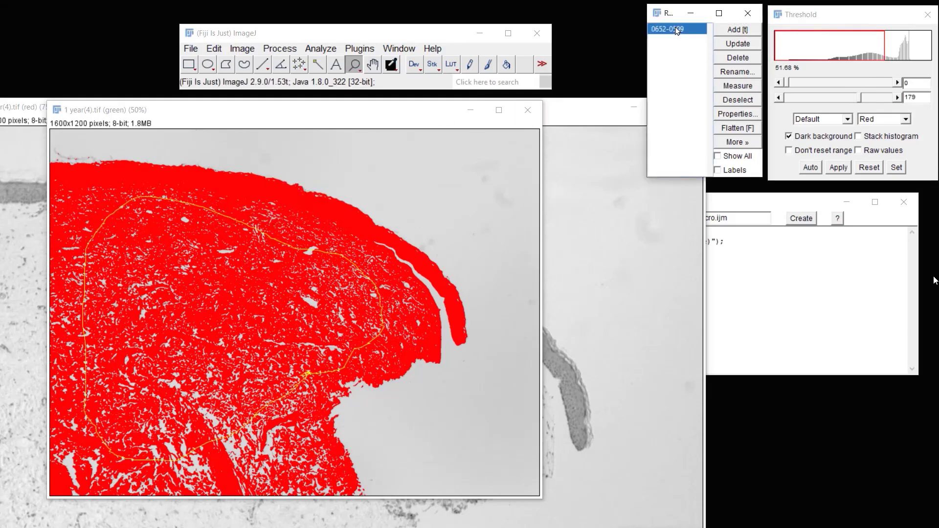
click(320, 49)
click(324, 62)
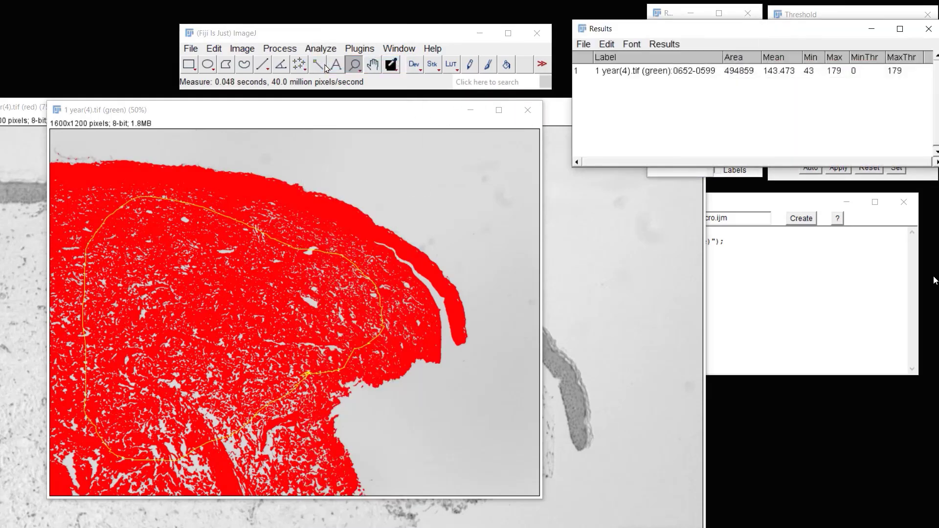
click(527, 109)
Select the stored ROI on the red channel and apply an Unsharp Mask with radius 1 and mask 0.60
right_click(373, 162)
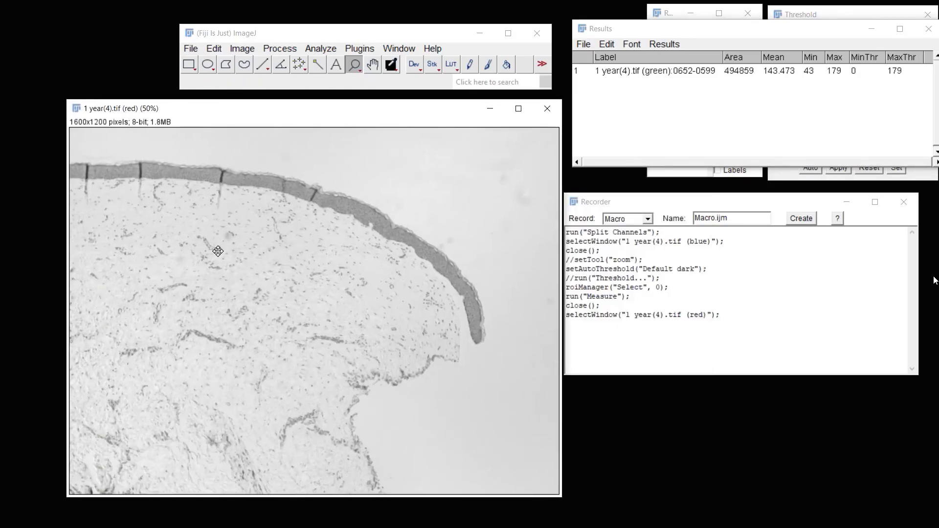
drag(635, 28, 631, 383)
click(677, 30)
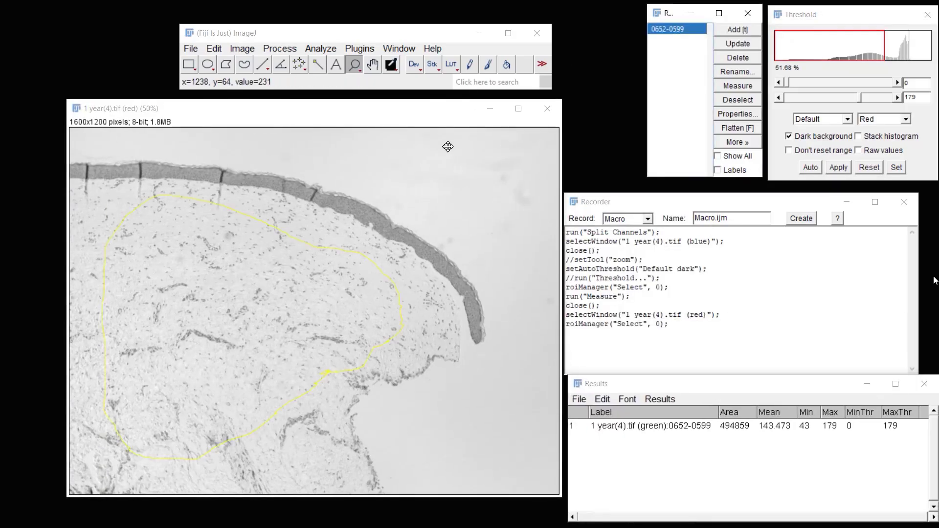
click(280, 49)
mouse_move(381, 218)
click(484, 320)
click(394, 235)
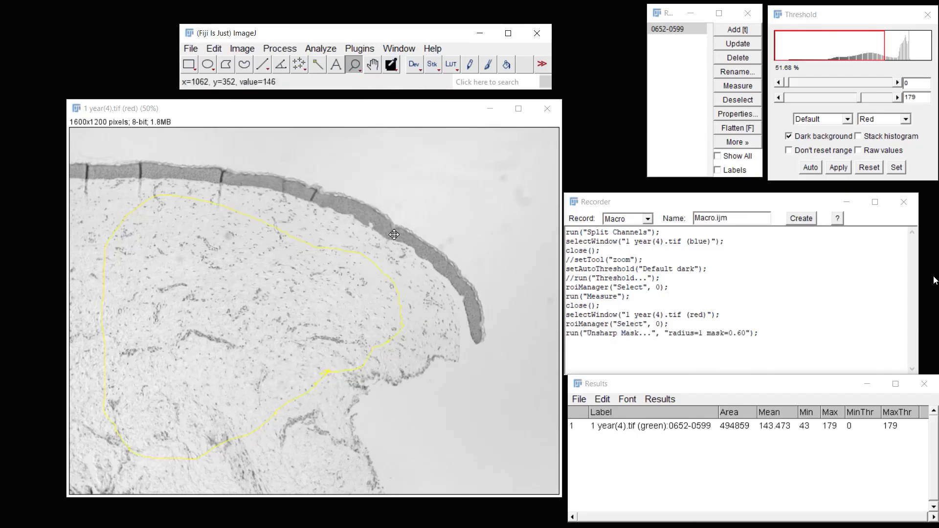
Run Find Maxima on the red channel with prominence 20, exclude edge maxima, output Count, then close the image
click(280, 48)
click(289, 111)
drag(528, 192, 661, 204)
click(595, 310)
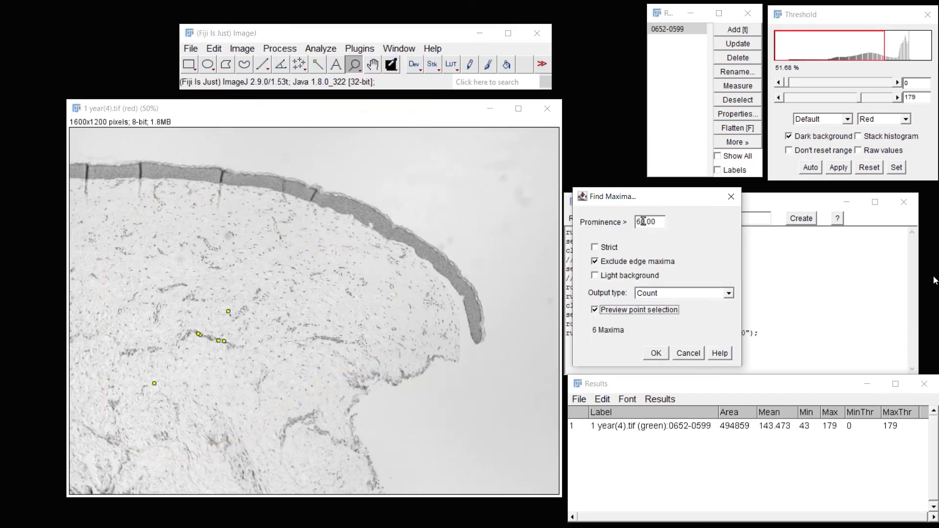
text(1)
click(662, 296)
click(672, 298)
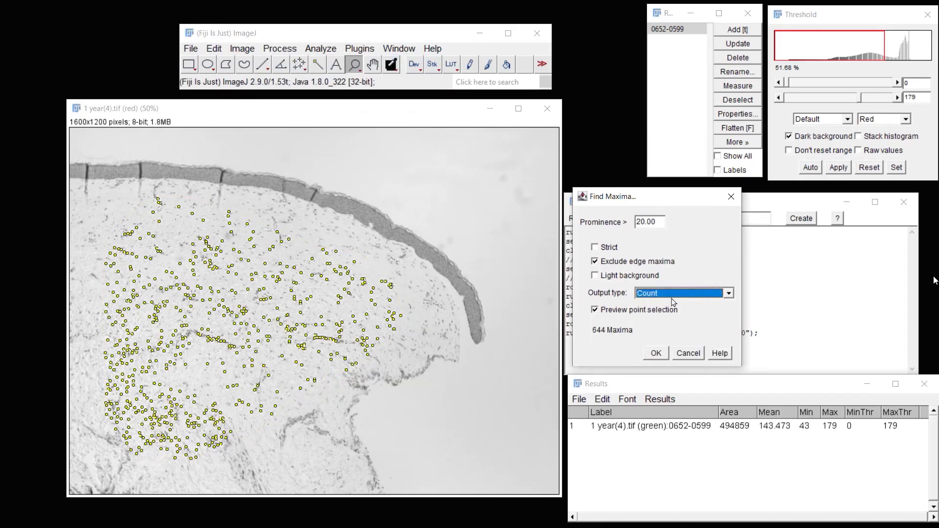
click(656, 353)
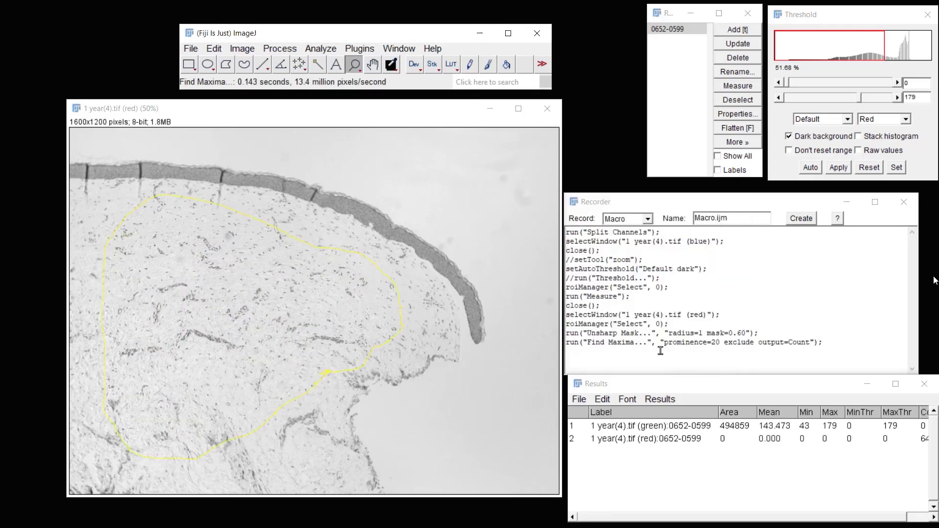
click(547, 108)
Create a macro from the recorded commands
click(320, 207)
drag(681, 203, 278, 140)
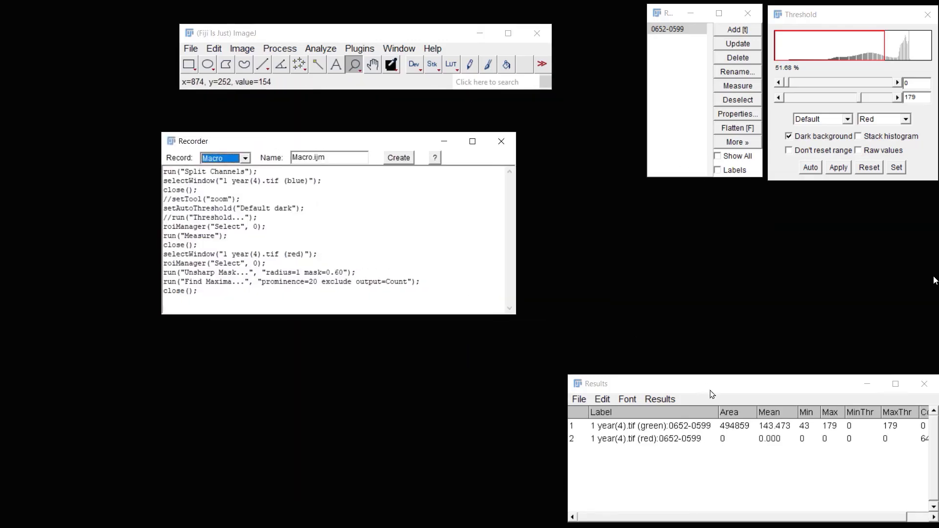
drag(707, 389, 703, 212)
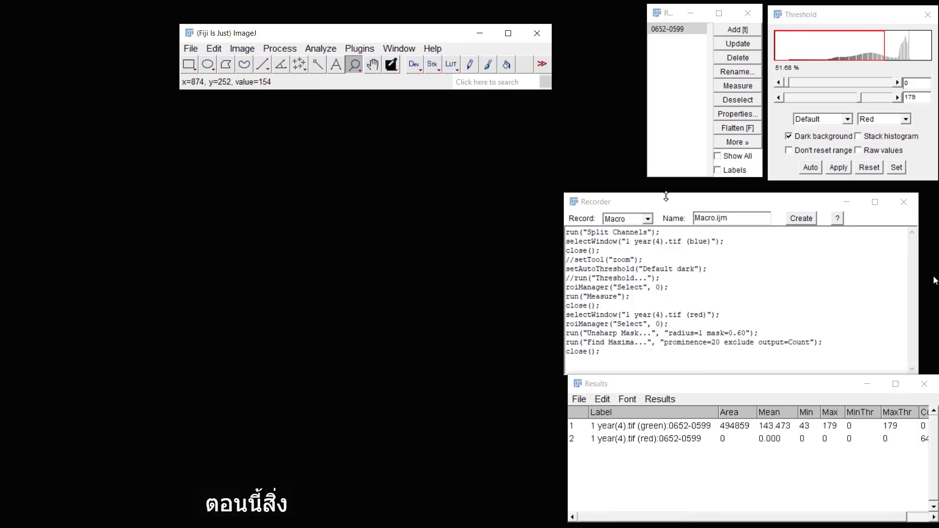
drag(683, 205, 281, 145)
drag(711, 384, 706, 208)
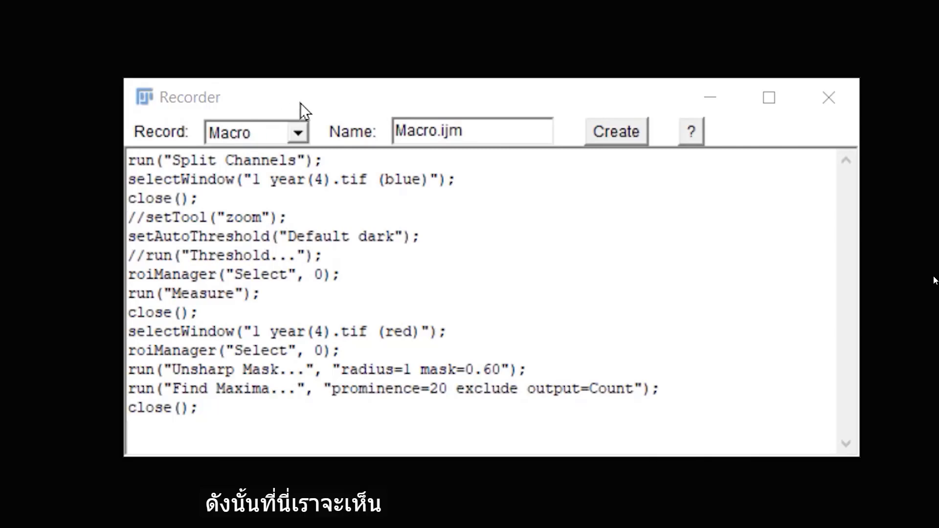
click(606, 131)
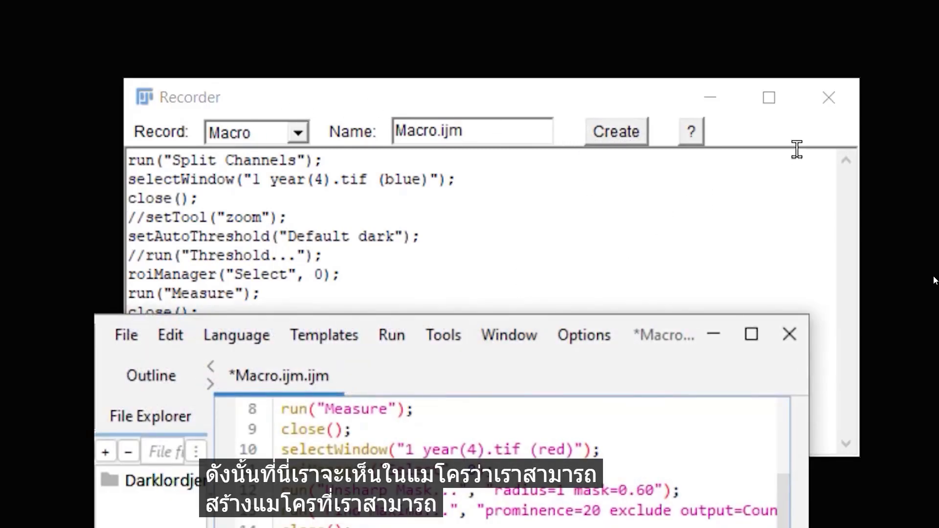
Delete the selectWindow line for the blue channel and its empty line from the macro
click(830, 98)
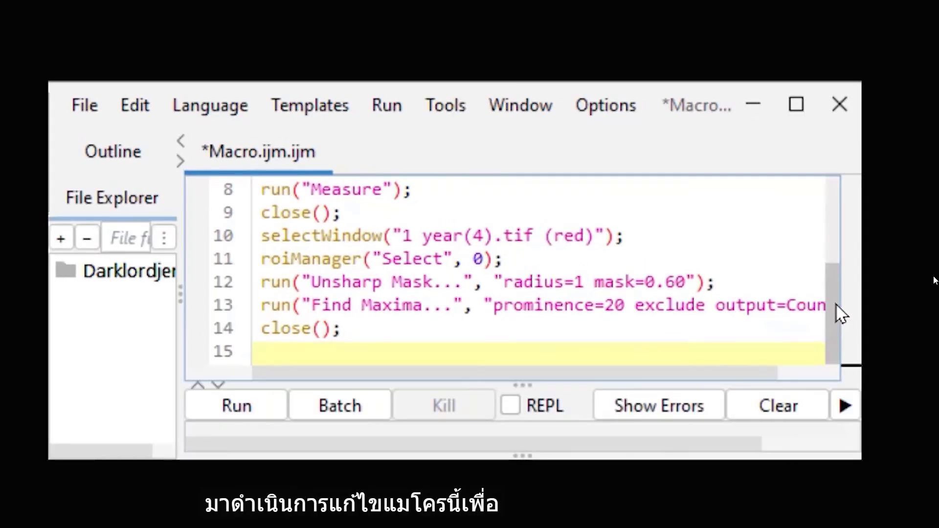
drag(789, 294, 786, 192)
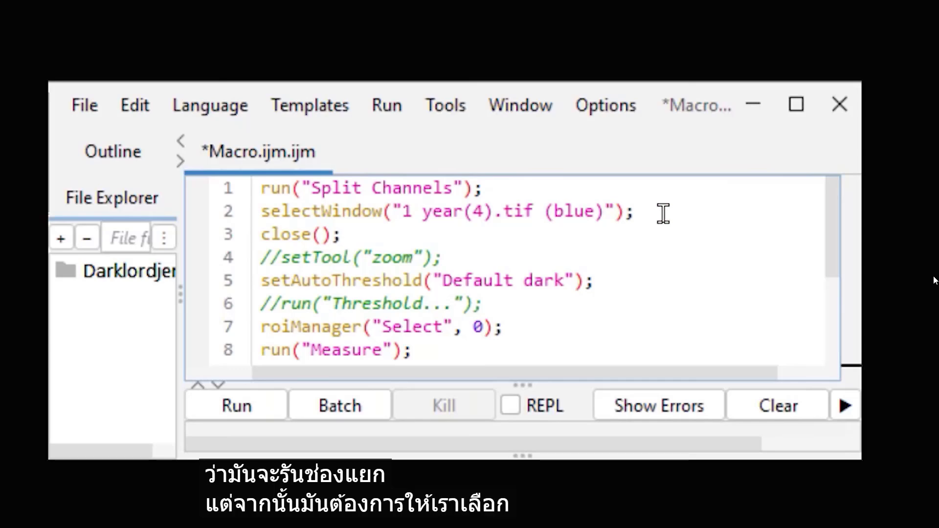
drag(656, 212, 255, 218)
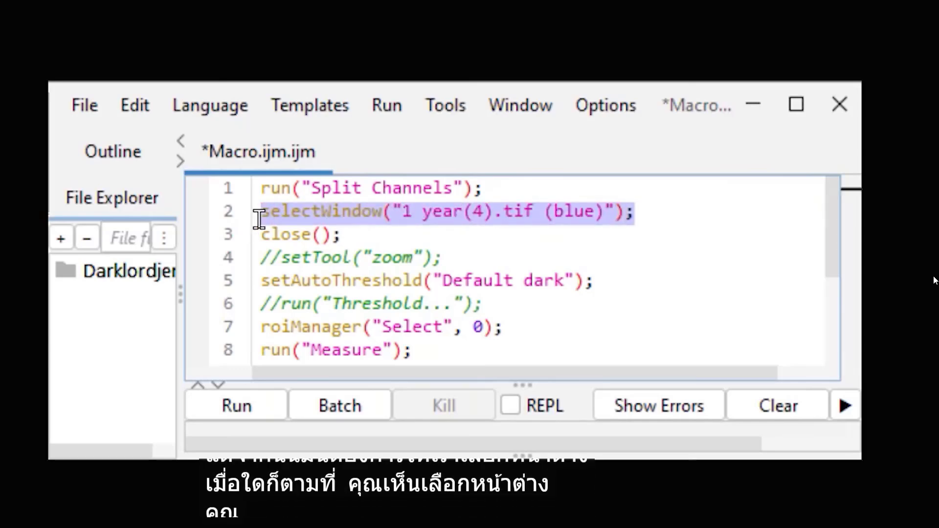
key(Delete)
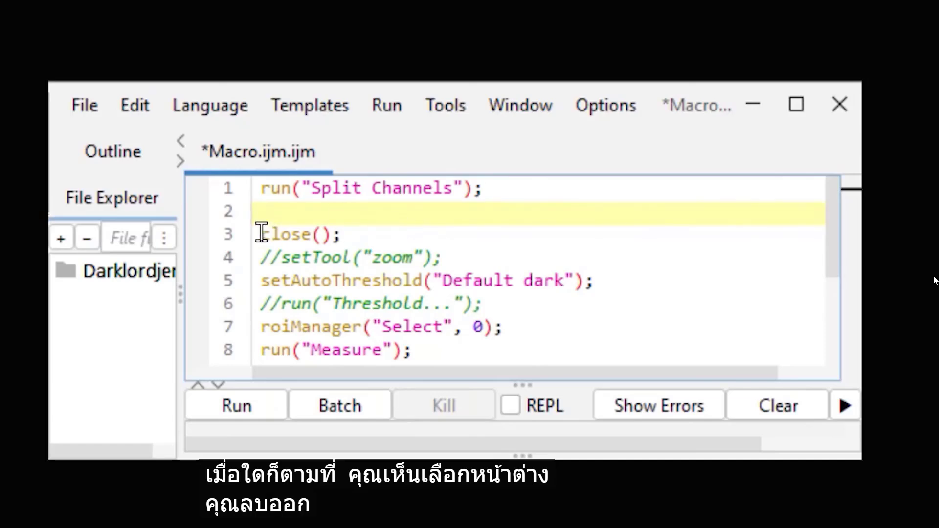
click(255, 234)
key(BackSpace)
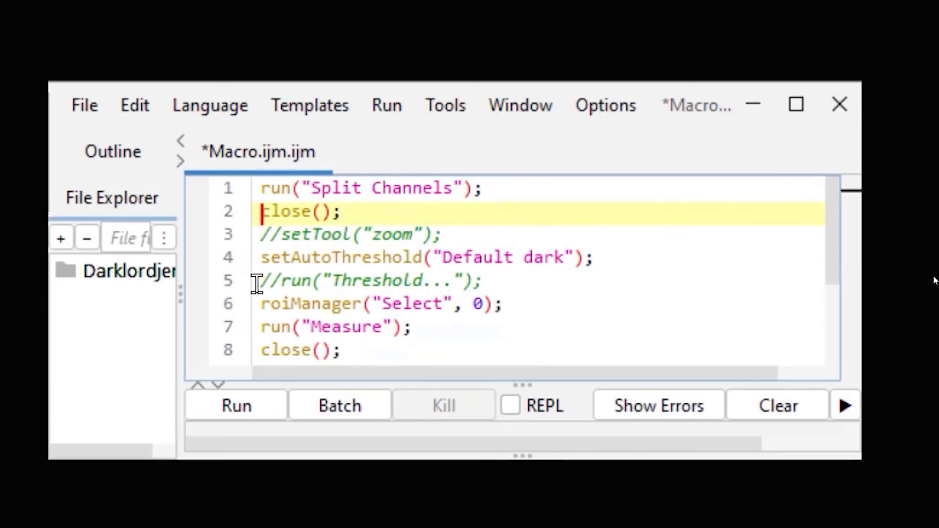
Delete the selectWindow line for the red channel and the empty line it leaves from the macro
scroll(460, 297, down, 1)
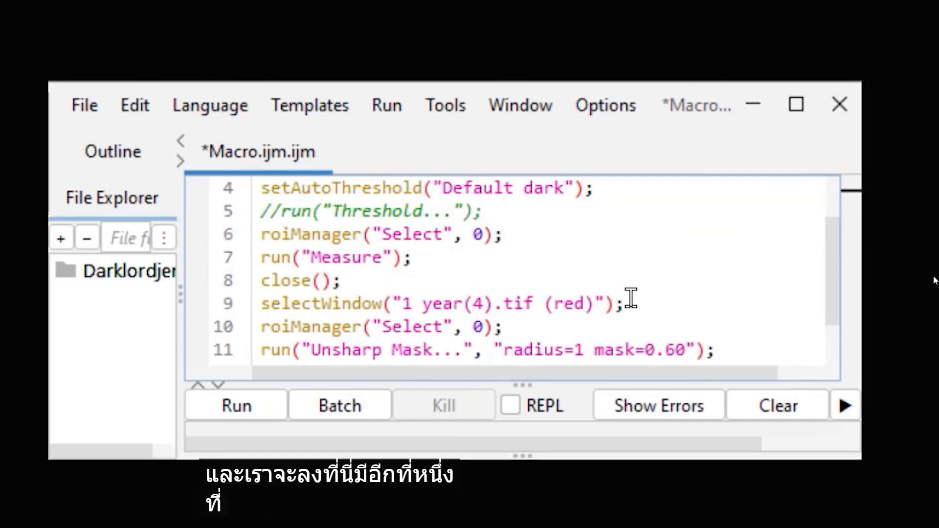
drag(627, 304, 256, 298)
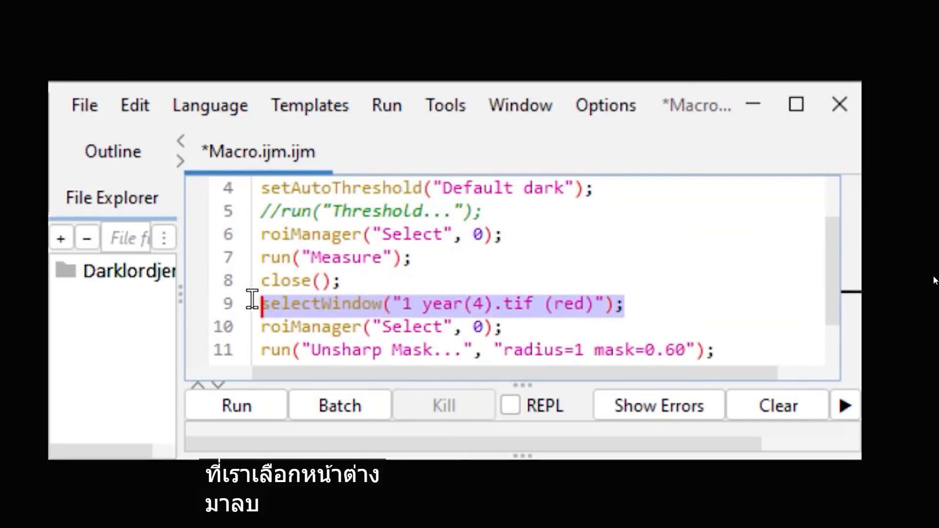
key(Delete)
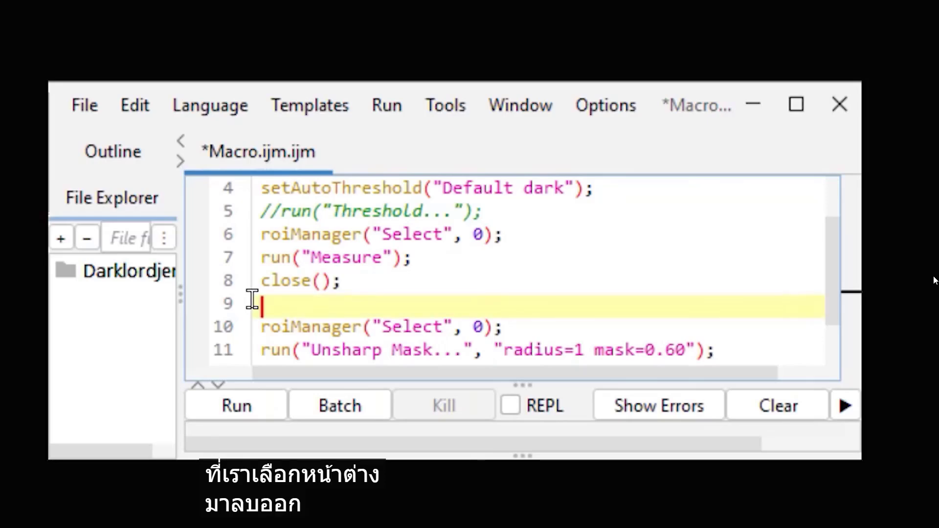
click(255, 327)
key(BackSpace)
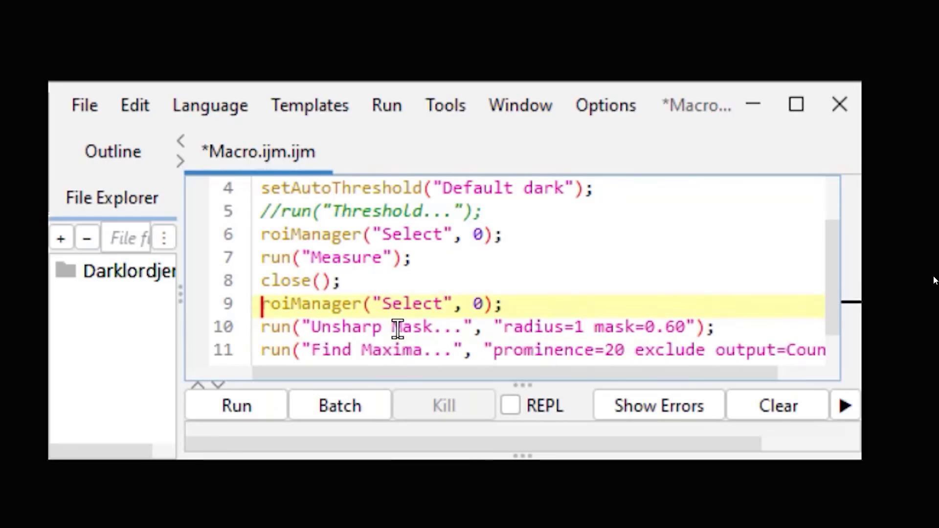
Run the edited macro on the open 1 year(4).tif image and check the new rows in the Results table
scroll(558, 283, down, 1)
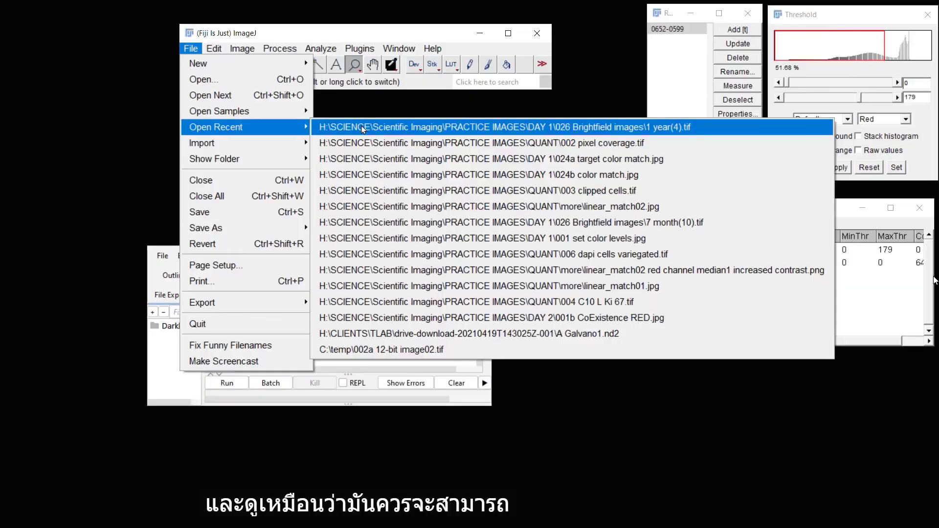
click(372, 126)
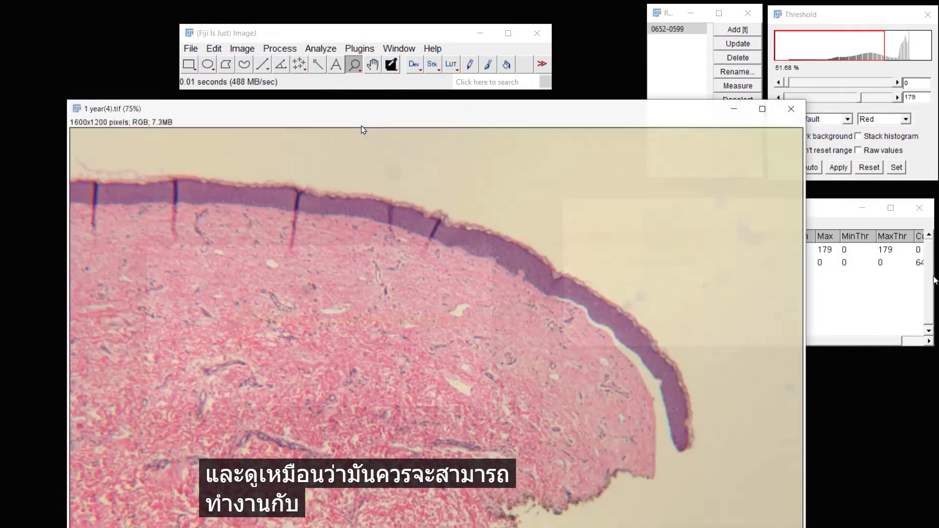
right_click(286, 313)
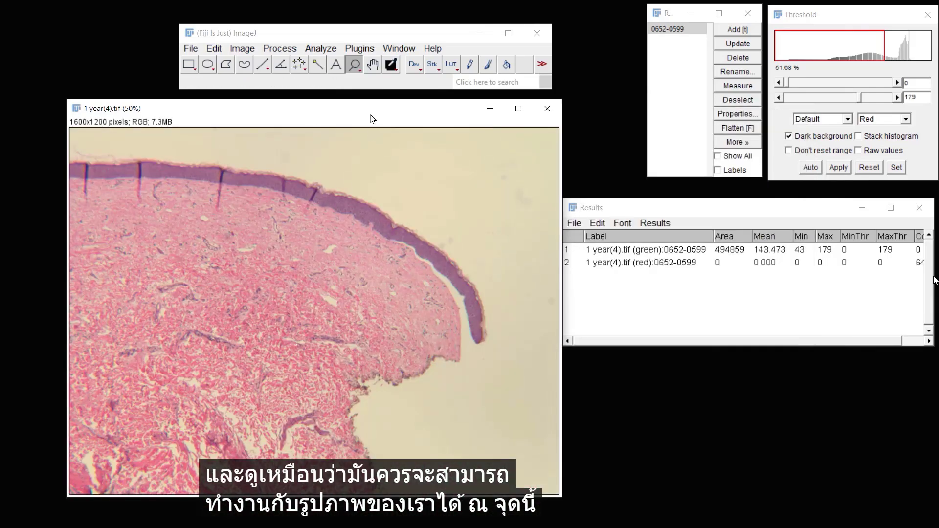
drag(364, 111, 667, 101)
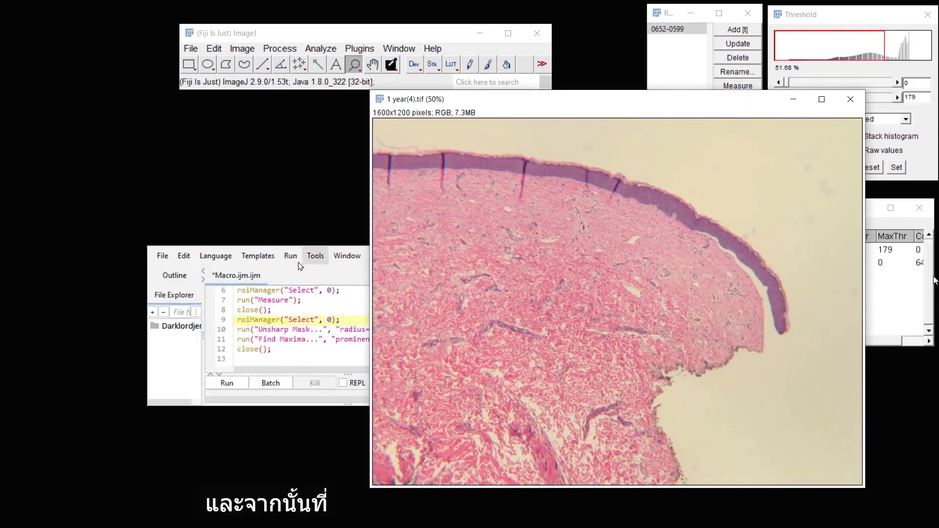
click(232, 386)
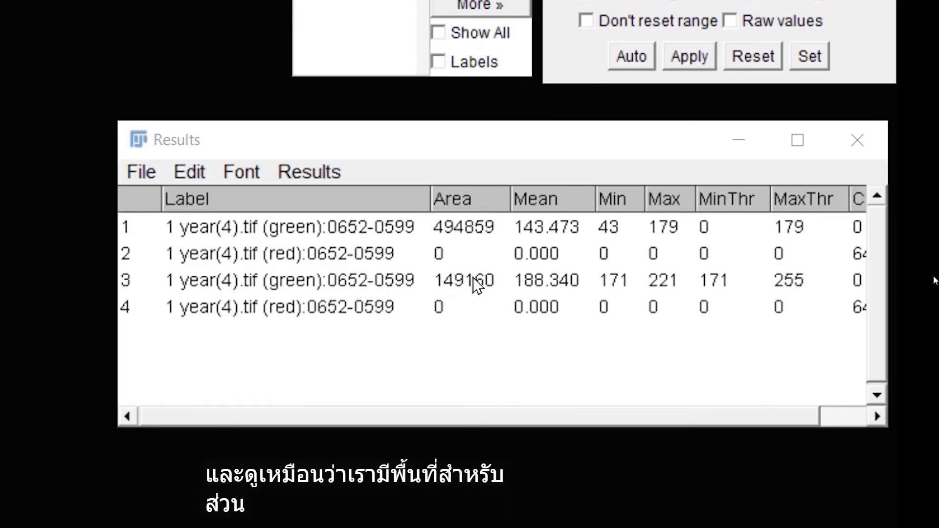
drag(552, 143, 449, 158)
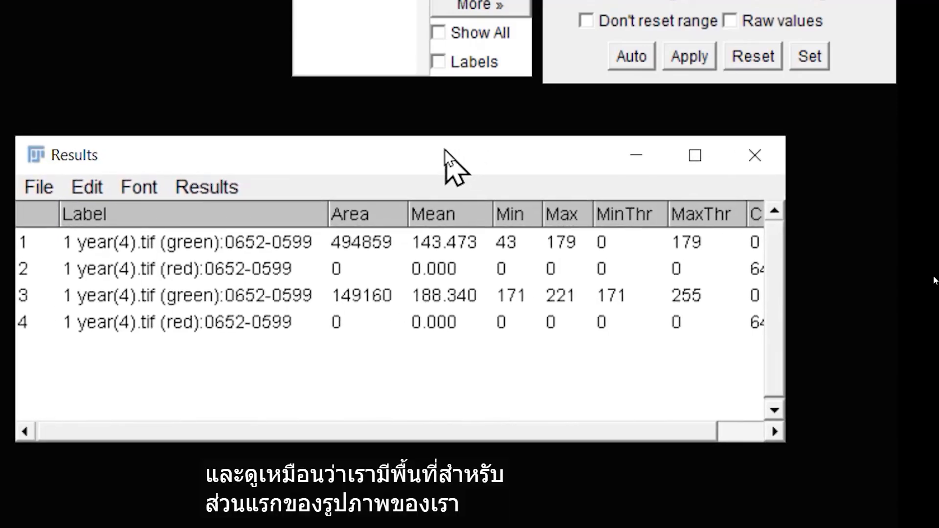
drag(789, 355, 852, 350)
drag(574, 155, 562, 158)
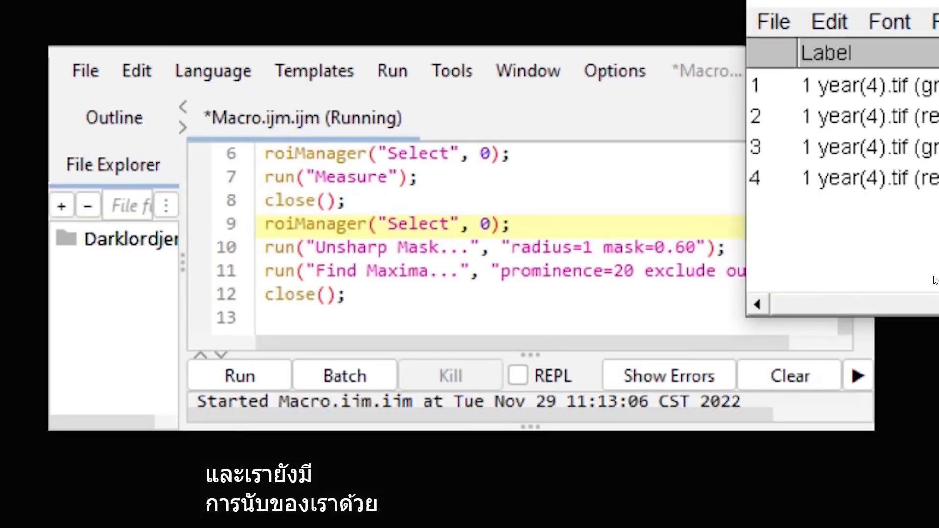
Save the macro as whatever.ijm in the QUANT folder
click(85, 71)
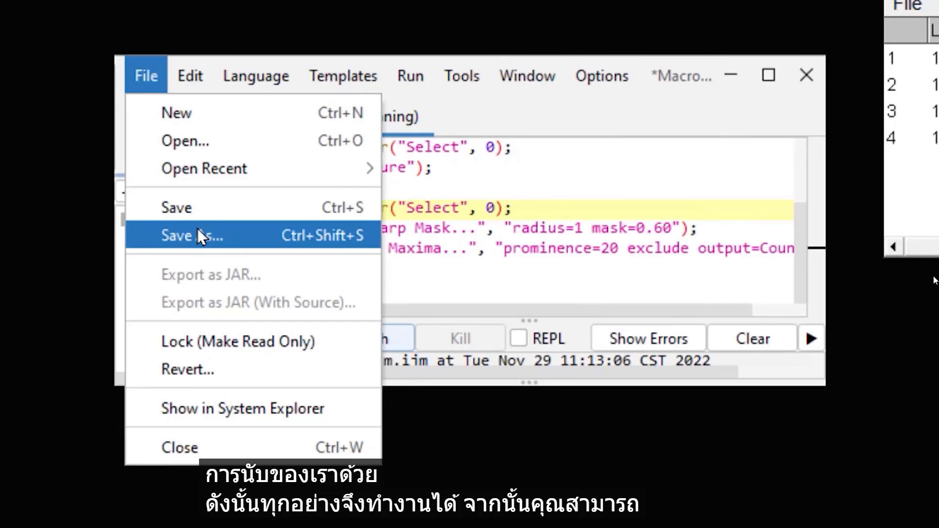
click(197, 235)
text(whatever.ijm)
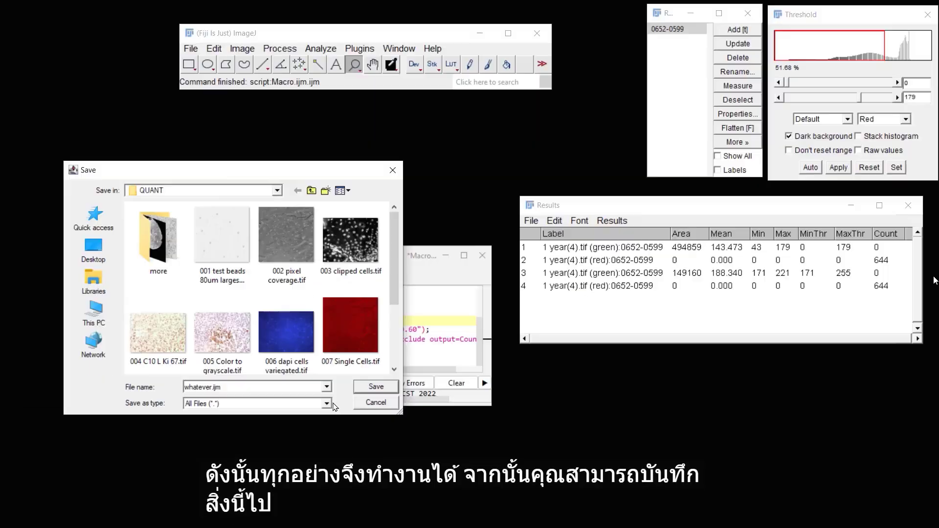
click(382, 388)
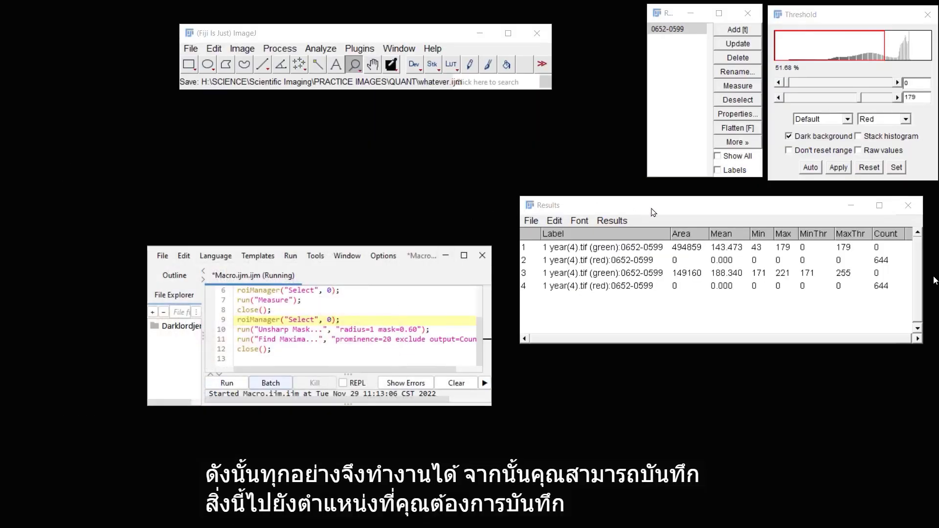
Open the save dialog for the Results table with the file name Results.csv
drag(656, 207, 598, 207)
click(473, 220)
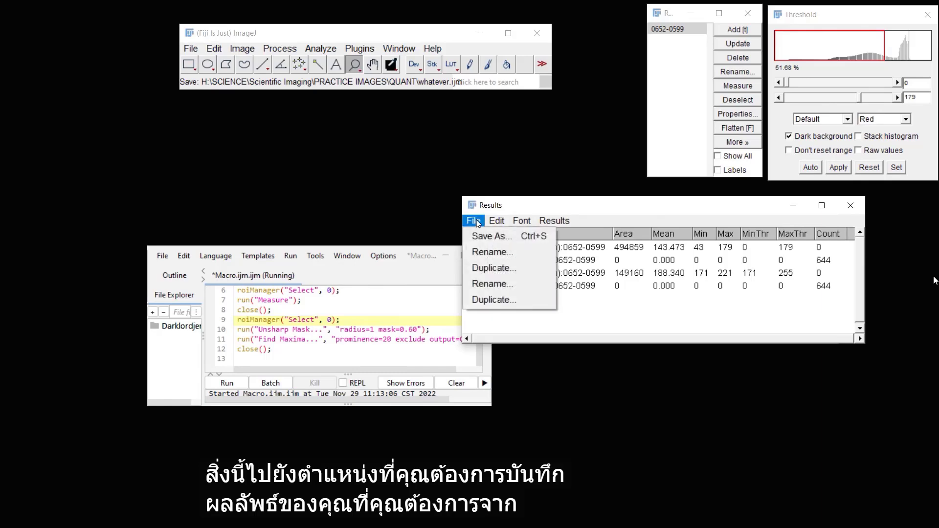
click(482, 236)
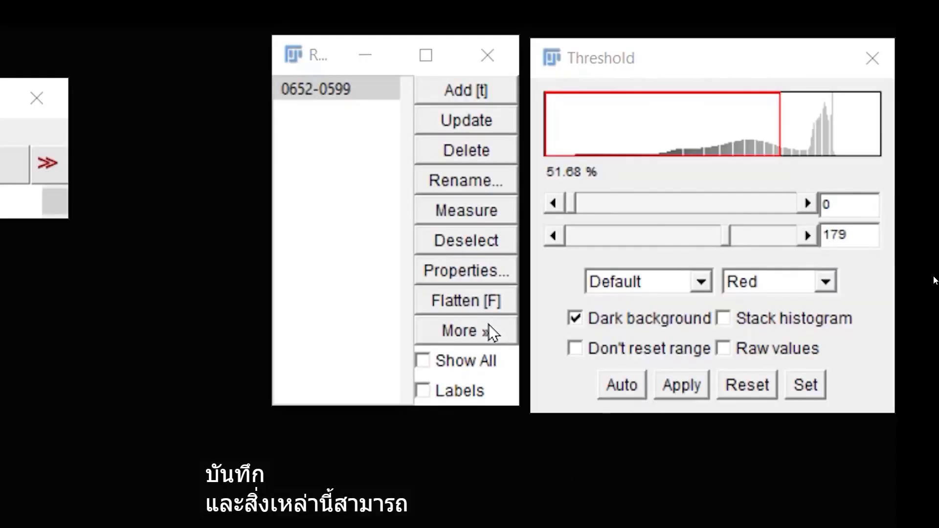
click(488, 325)
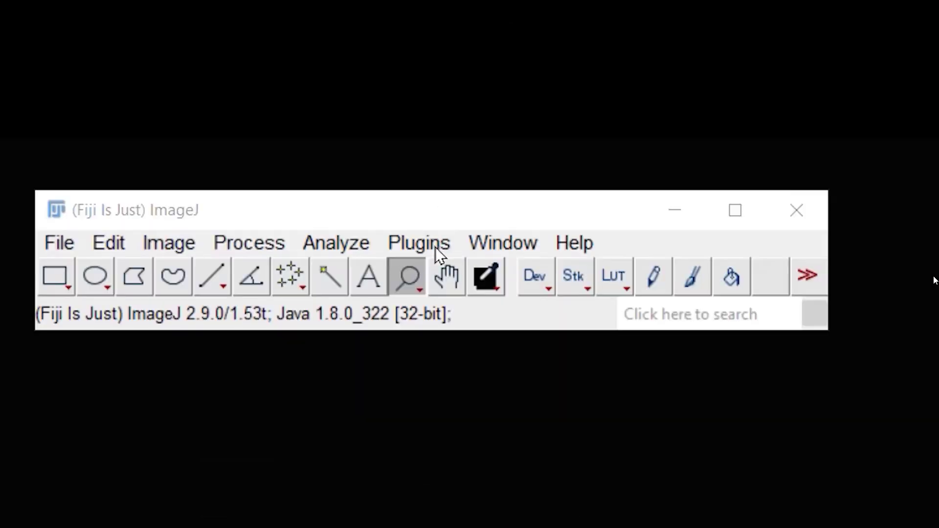
Open the Batch Yours.txt macro from the ImageJ Macros folder for editing
click(426, 242)
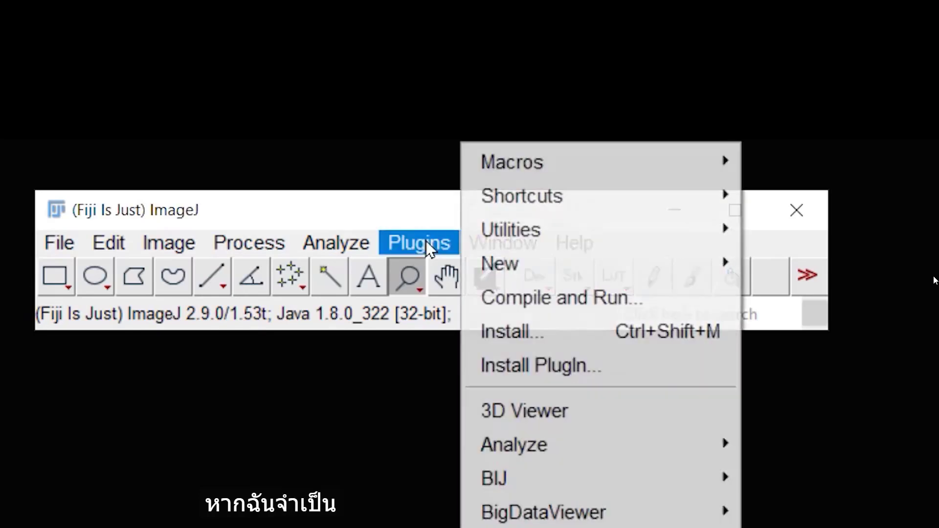
mouse_move(633, 173)
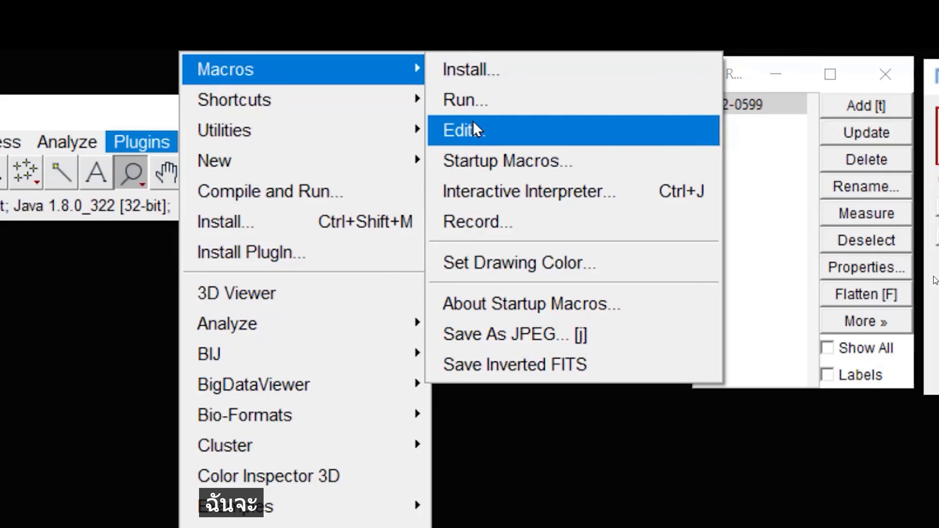
click(474, 125)
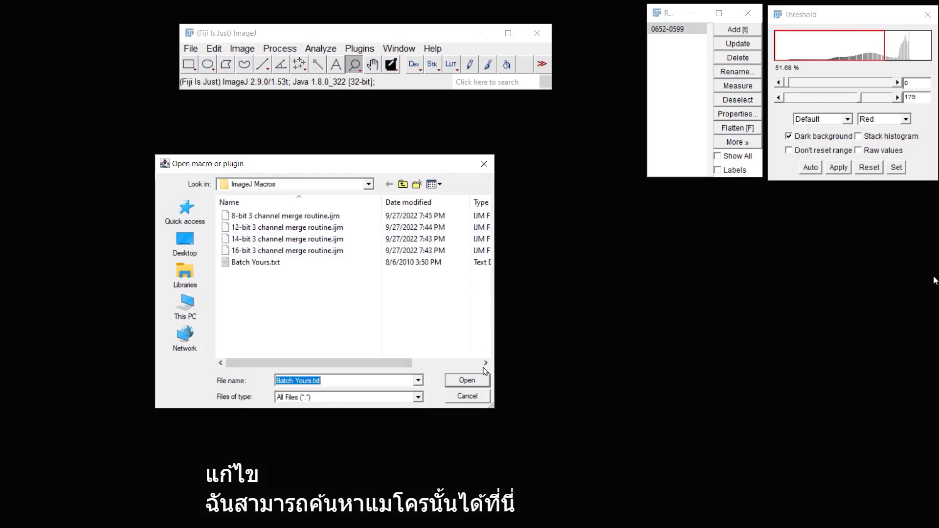
key(Return)
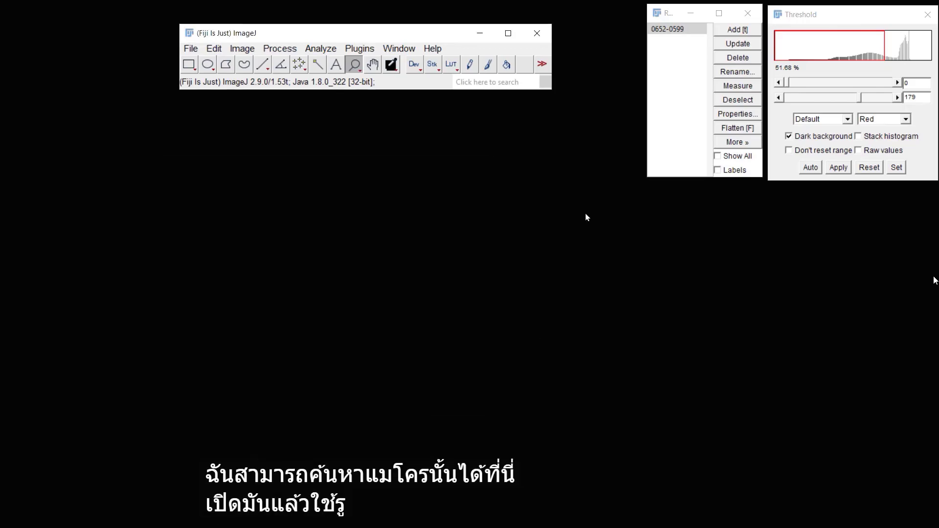